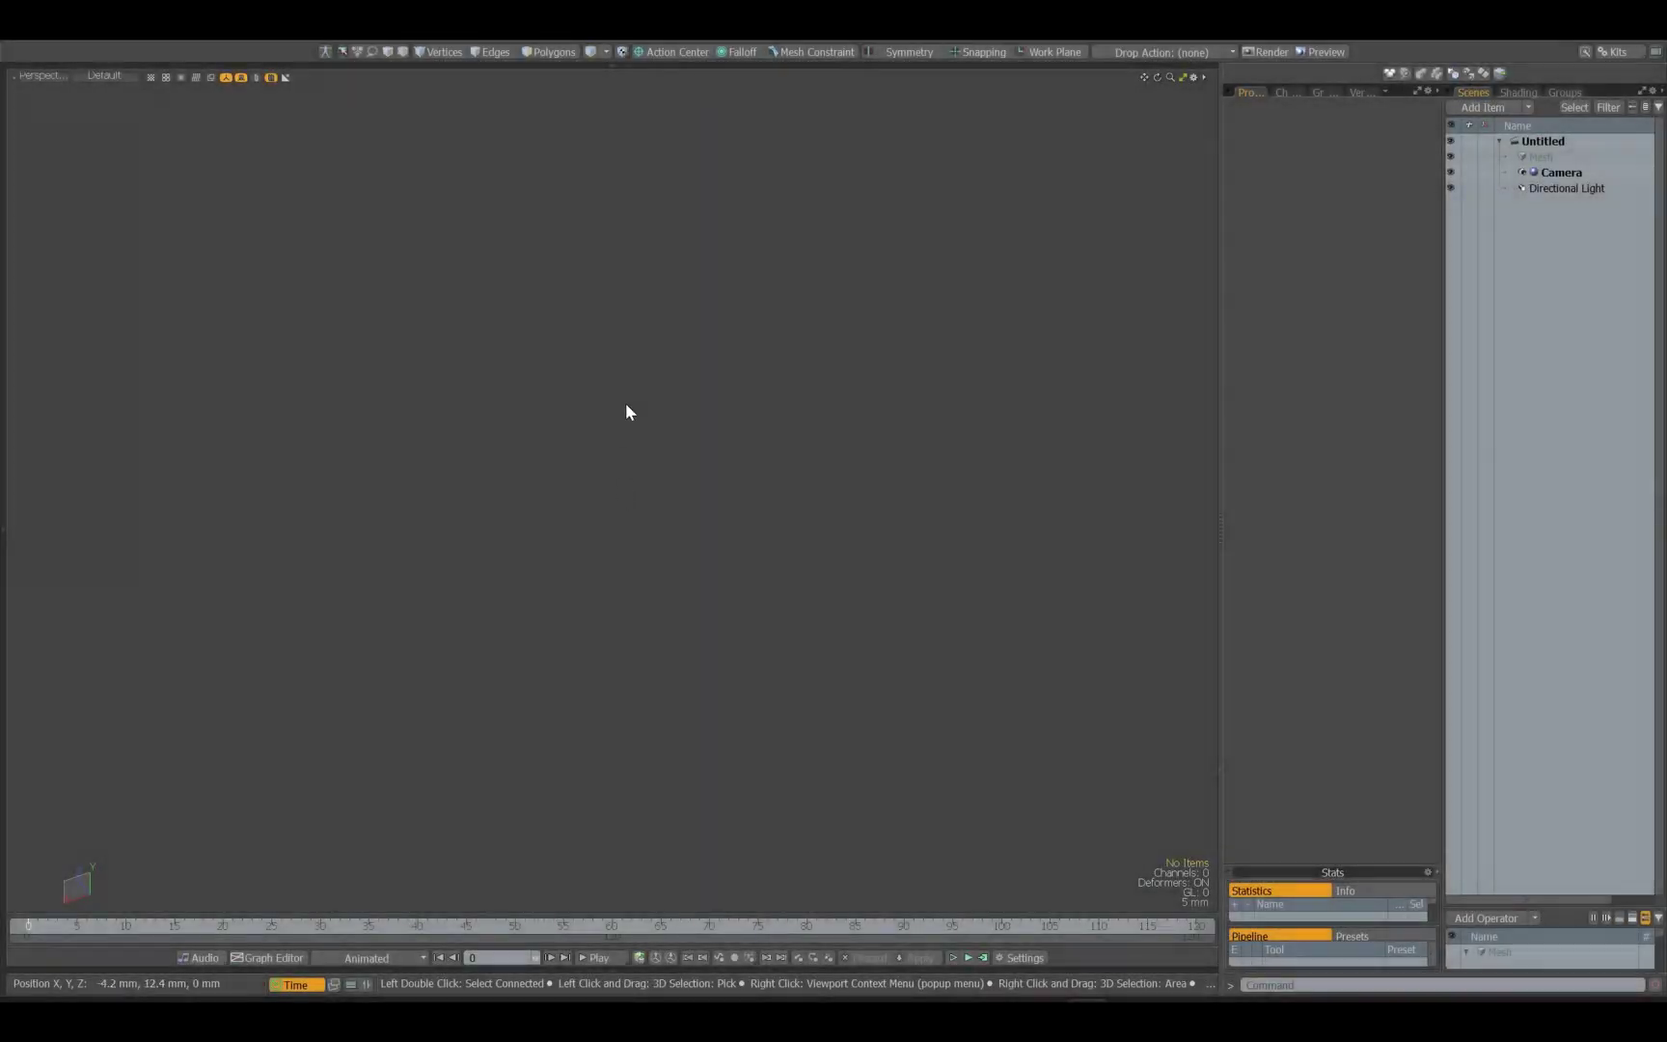
Add the Circuit Board Generator.lxp assembly preset to the scene through the schematic
{"action": "left_click", "coordinate": [624, 63]}
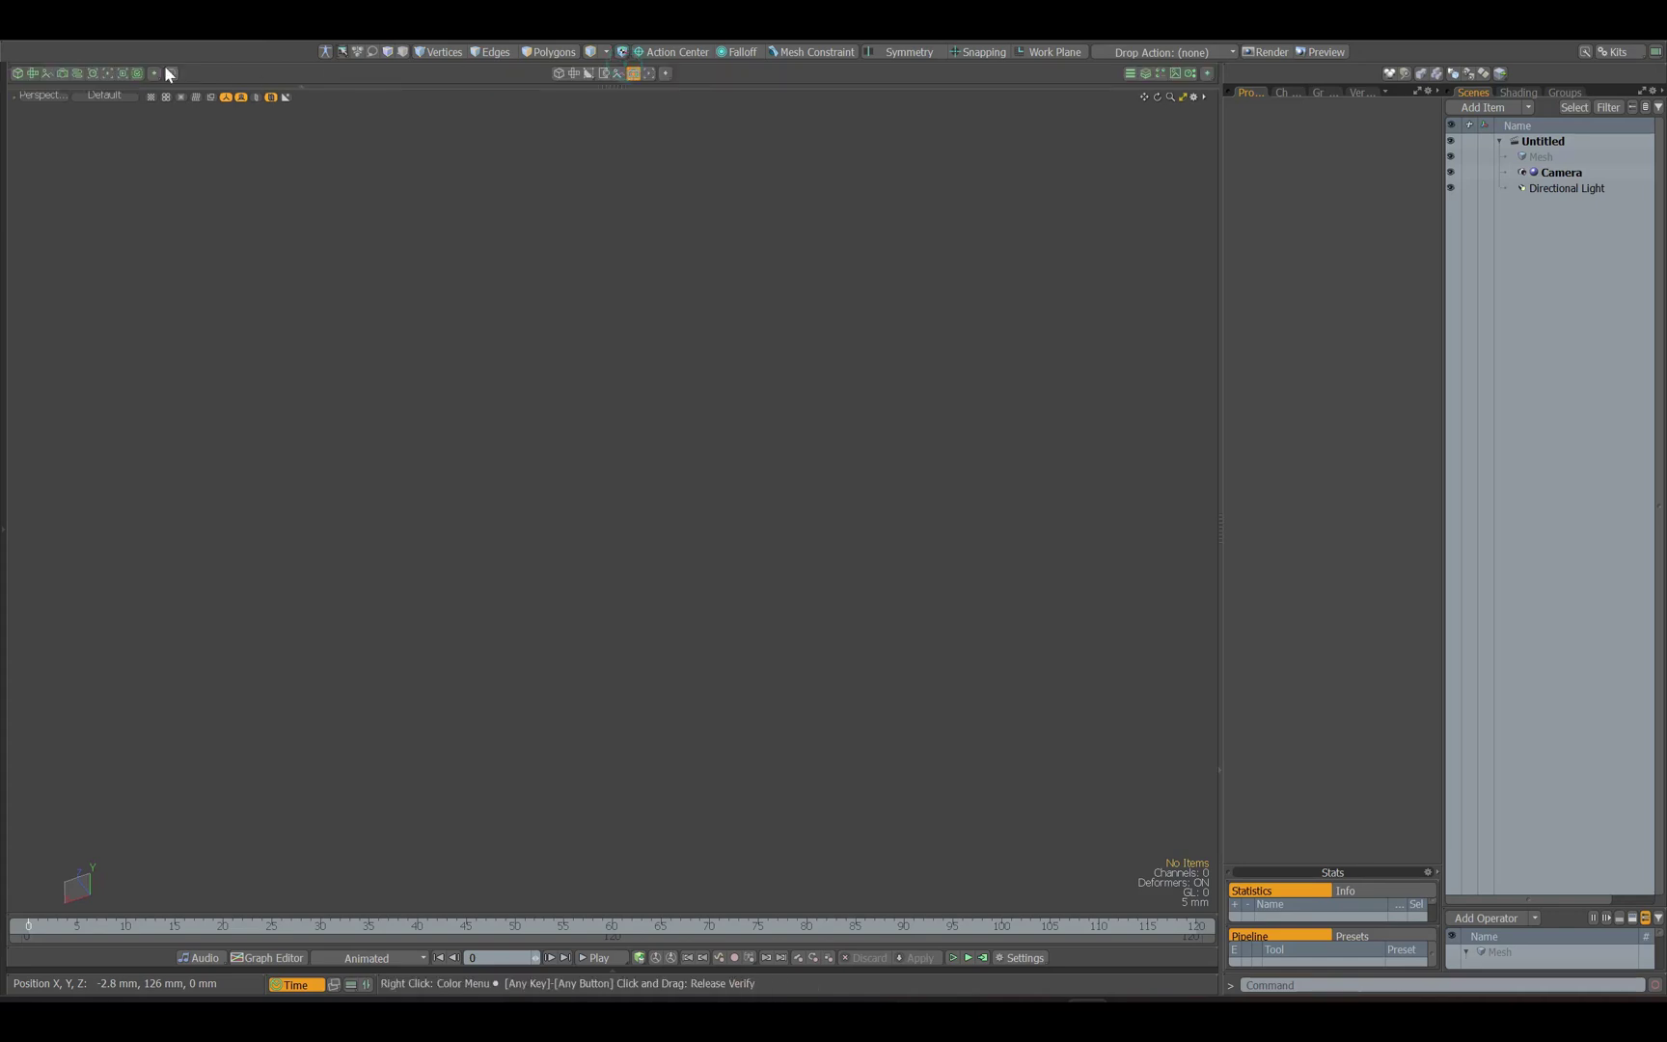
{"action": "left_click", "coordinate": [78, 74]}
{"action": "left_click", "coordinate": [390, 98]}
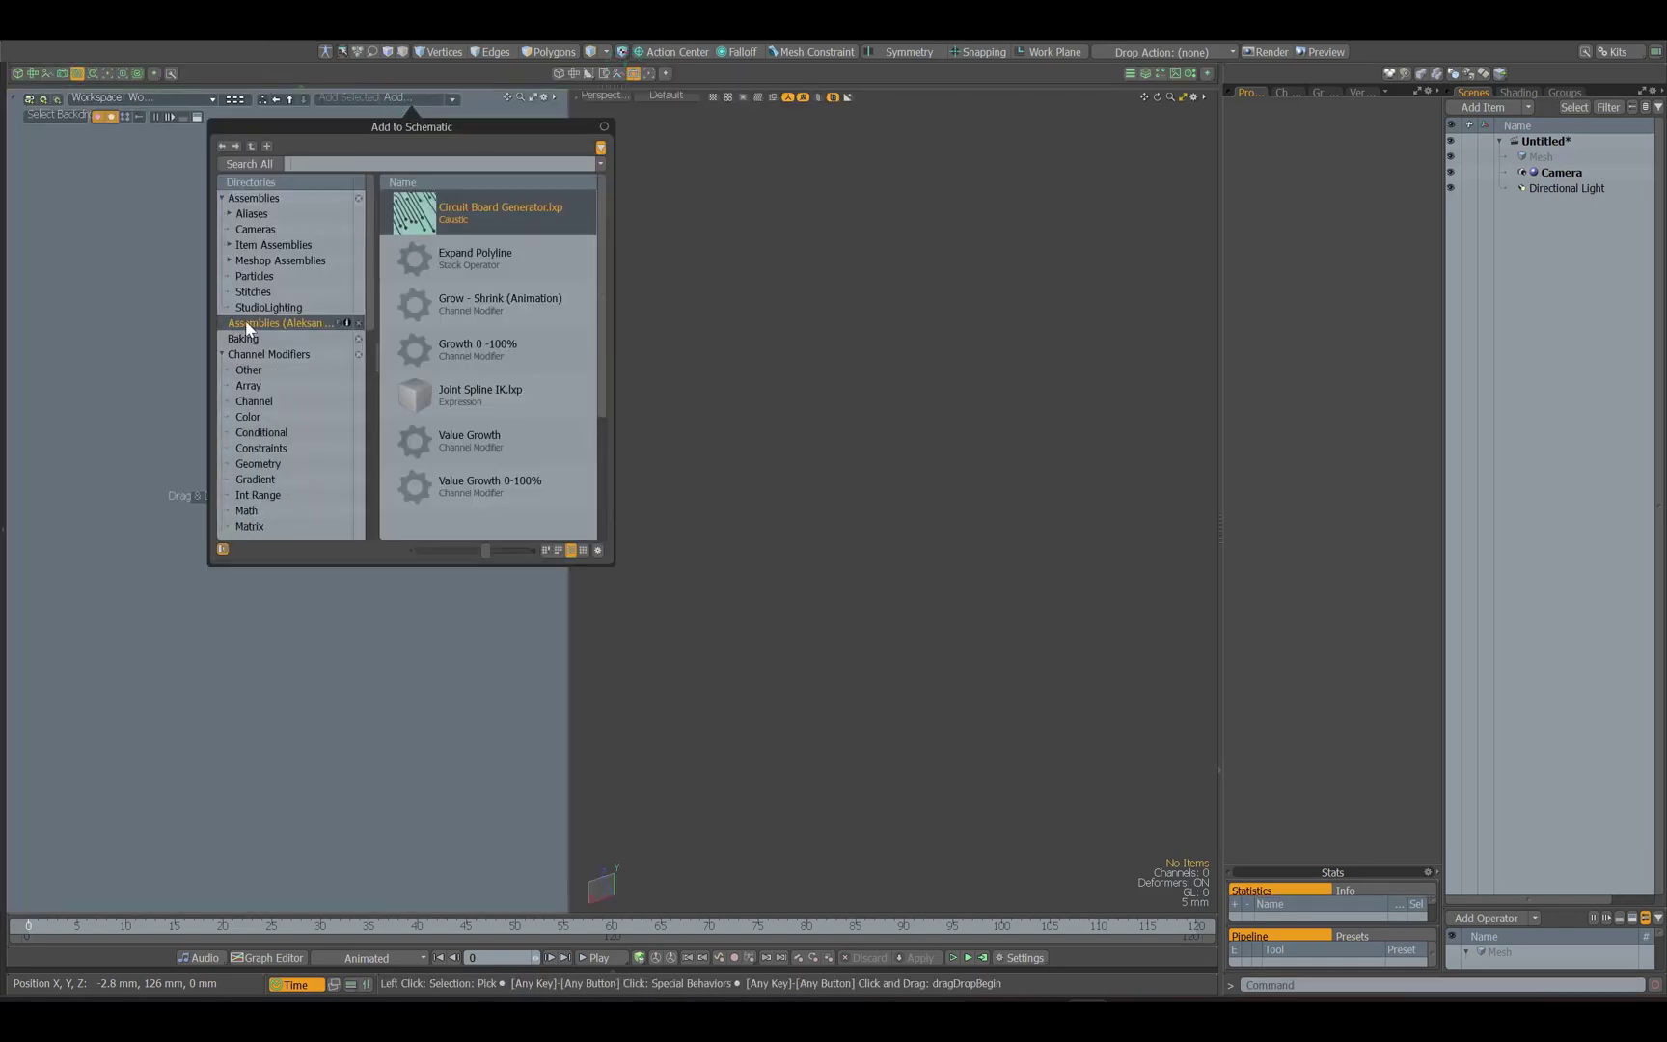
{"action": "double_click", "coordinate": [447, 220]}
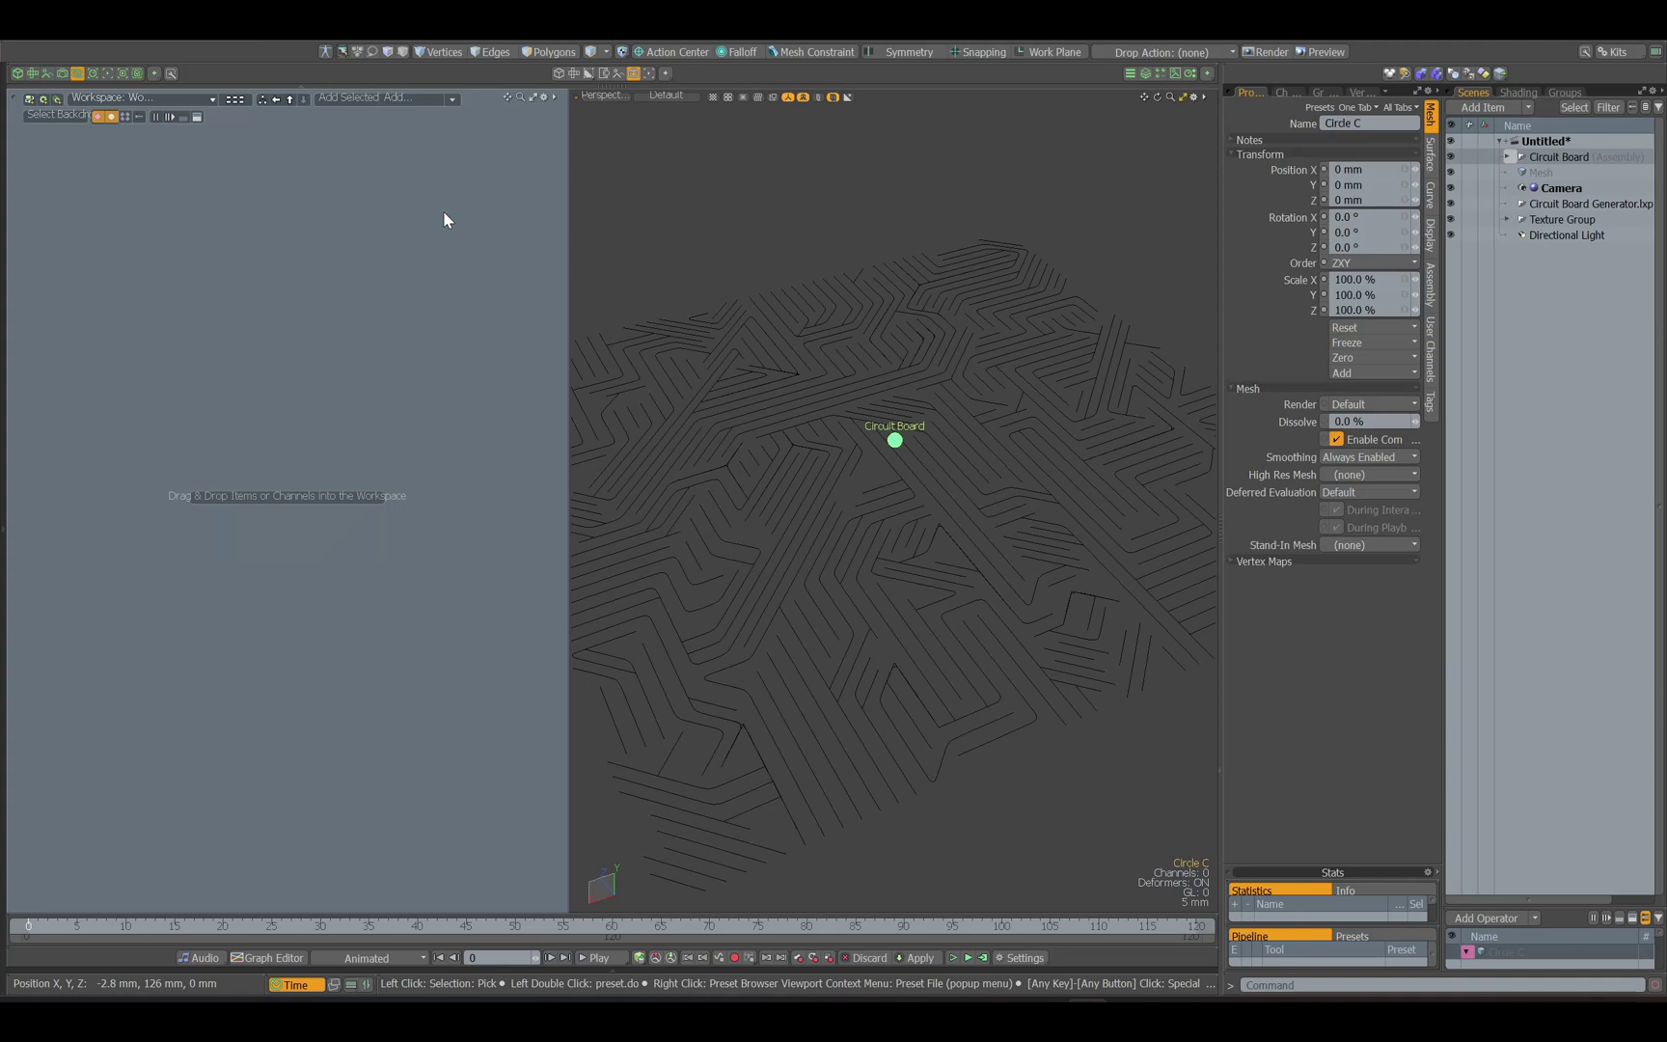
Look over the Circuit Board Generator assembly and its available commands in the schematic overview, and close the schematic
{"action": "left_click", "coordinate": [288, 100]}
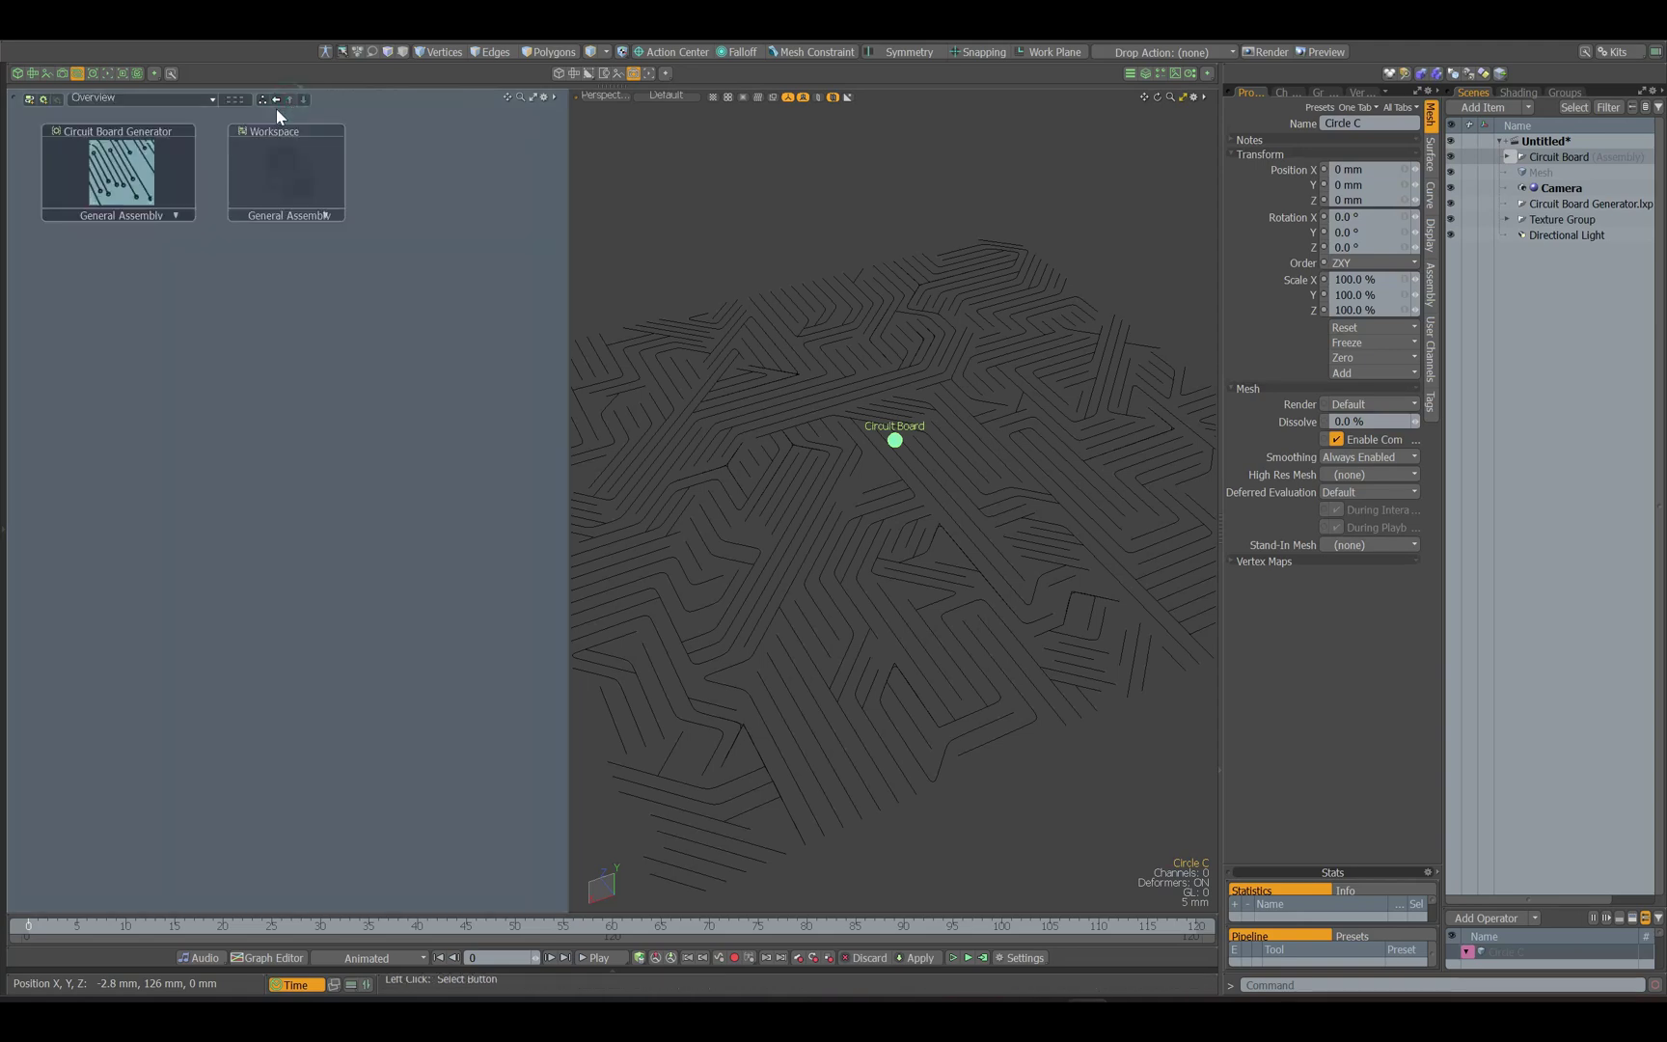
{"action": "right_click", "coordinate": [81, 152]}
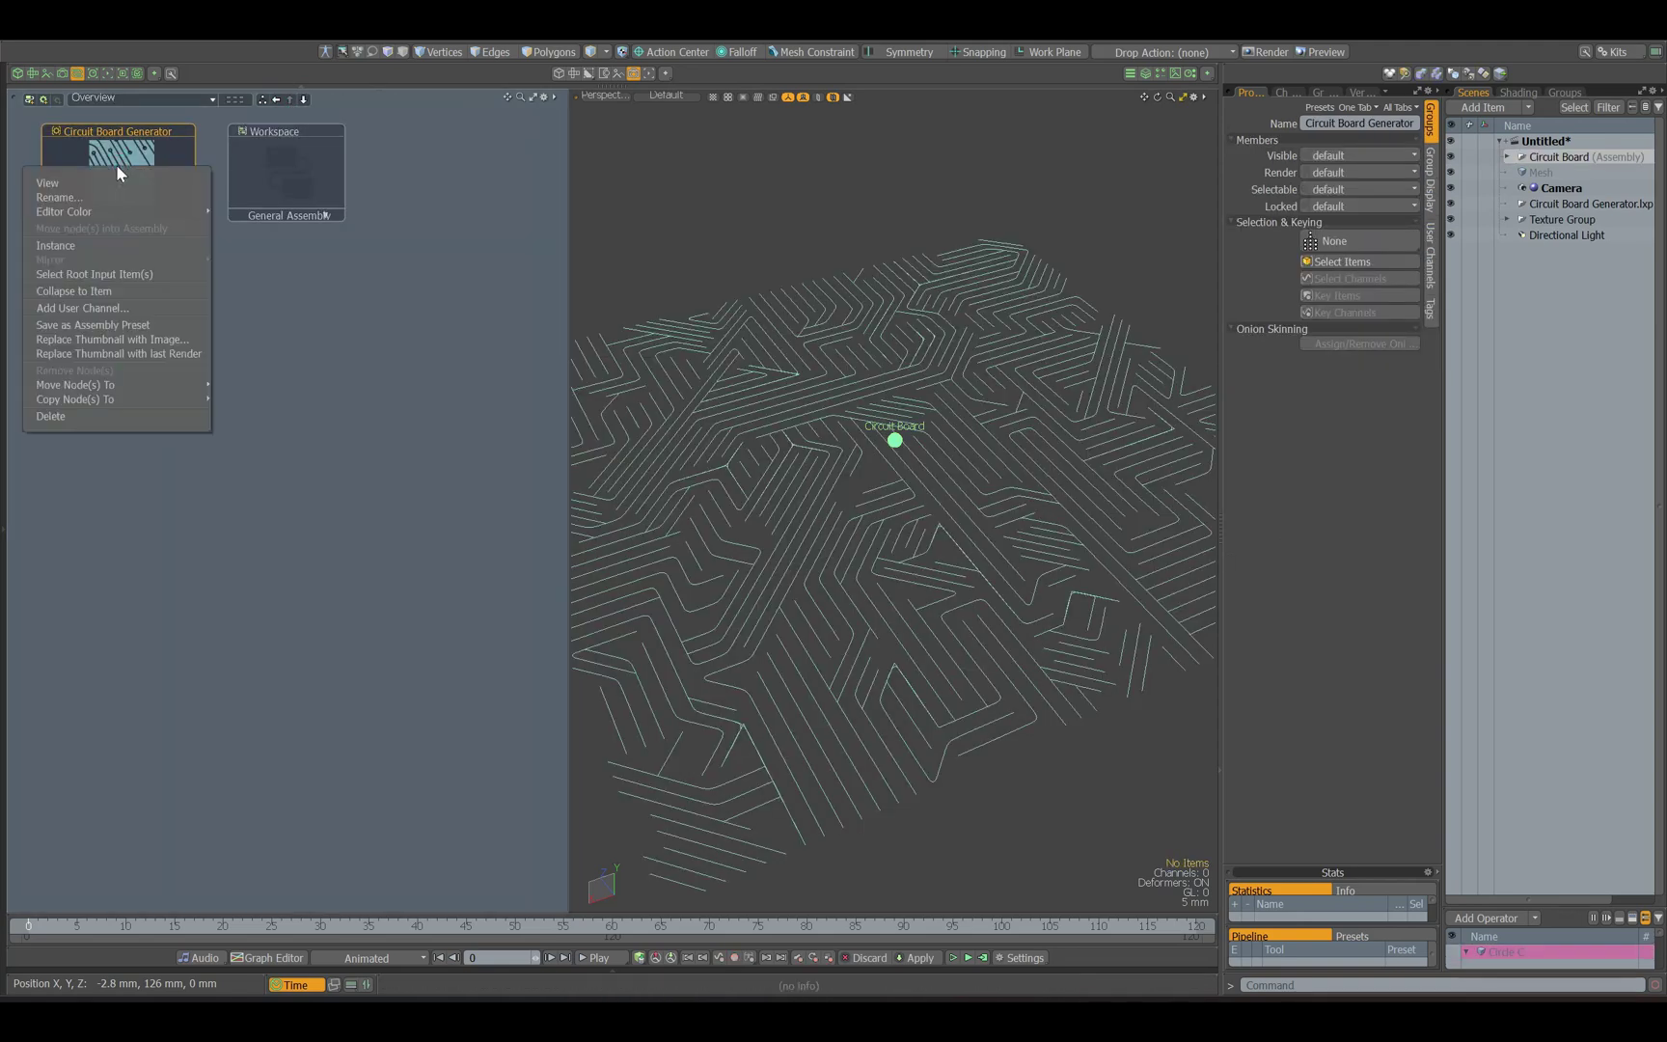
{"action": "left_click", "coordinate": [312, 410]}
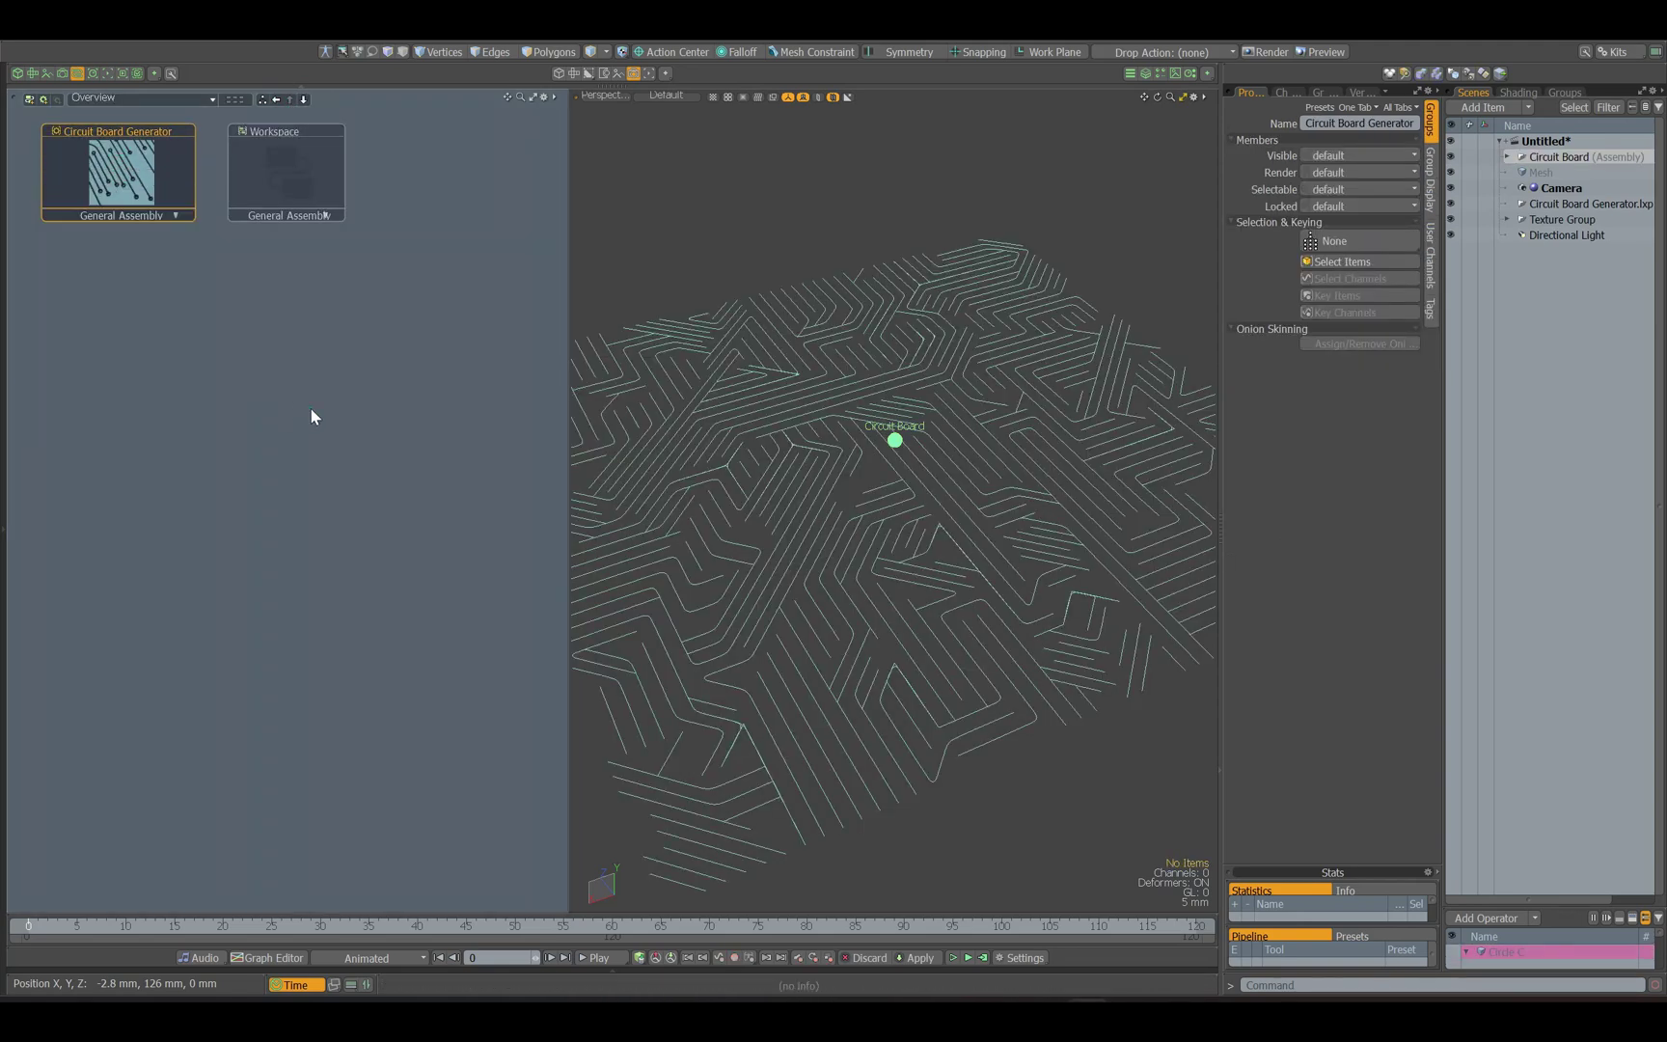
{"action": "left_click", "coordinate": [79, 73]}
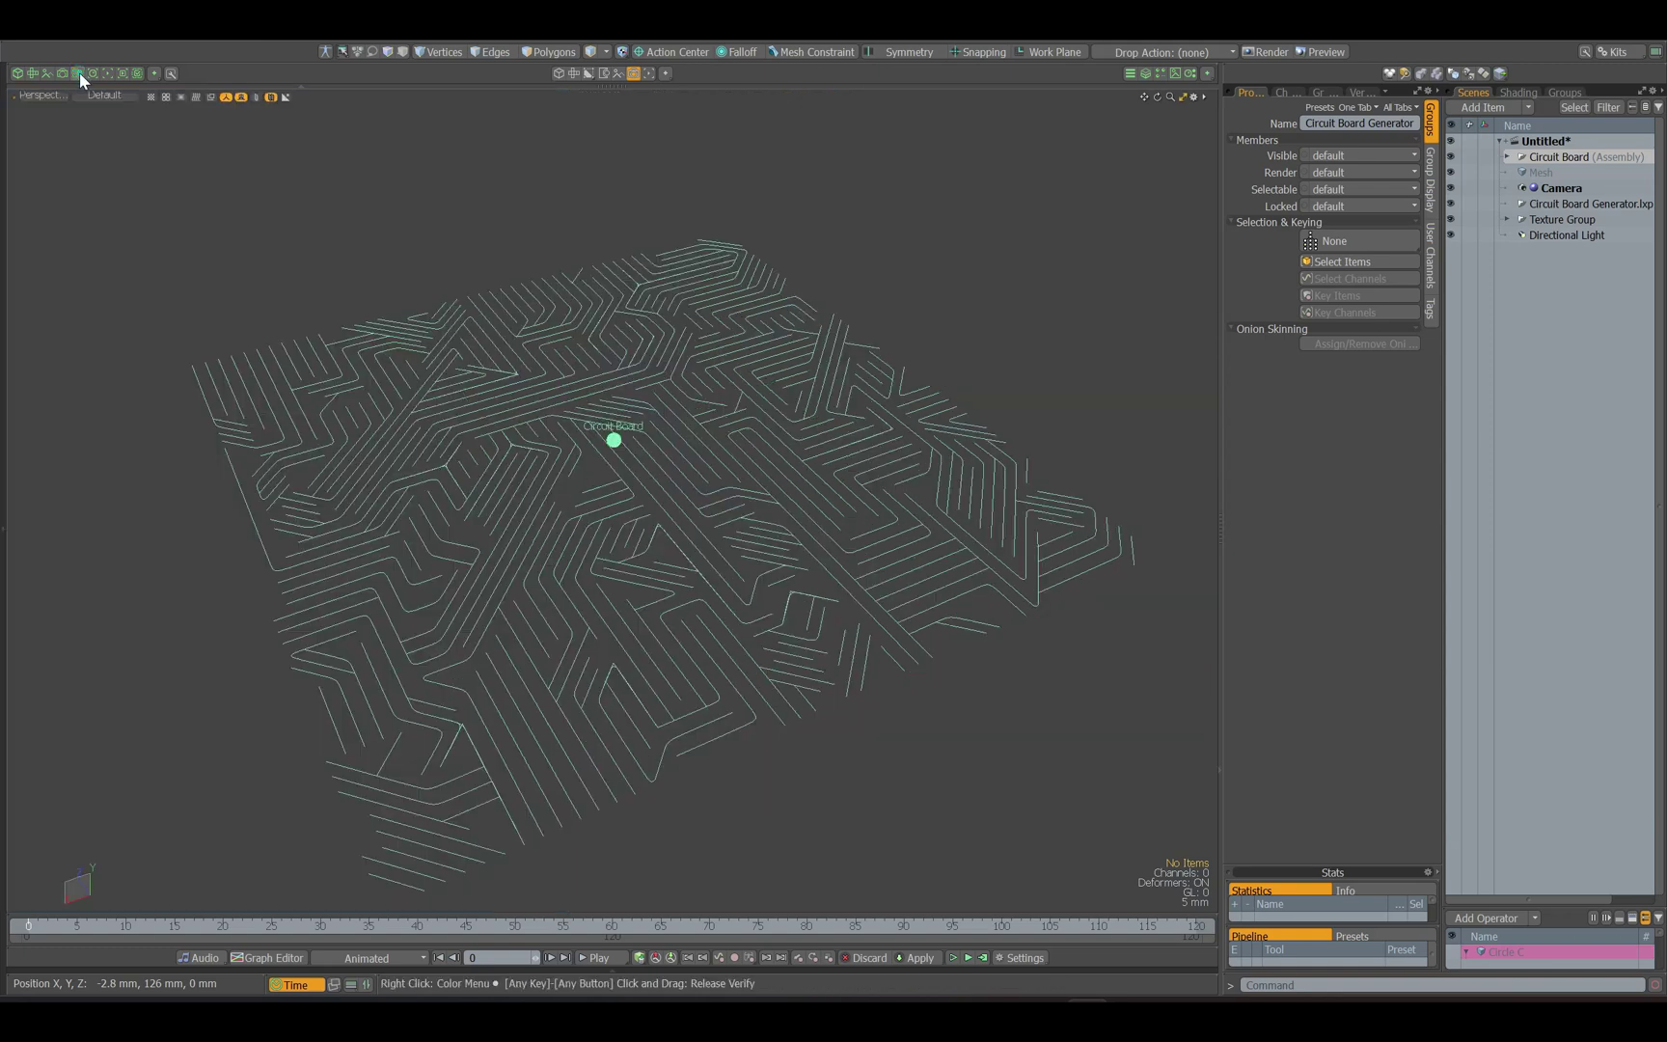
Delete the imported Circuit Board Generator.lxp item from the scene and the redundant outer Circuit Board group from the shader tree
{"action": "left_click", "coordinate": [1540, 205]}
{"action": "key", "text": "Delete"}
{"action": "left_click", "coordinate": [1518, 94]}
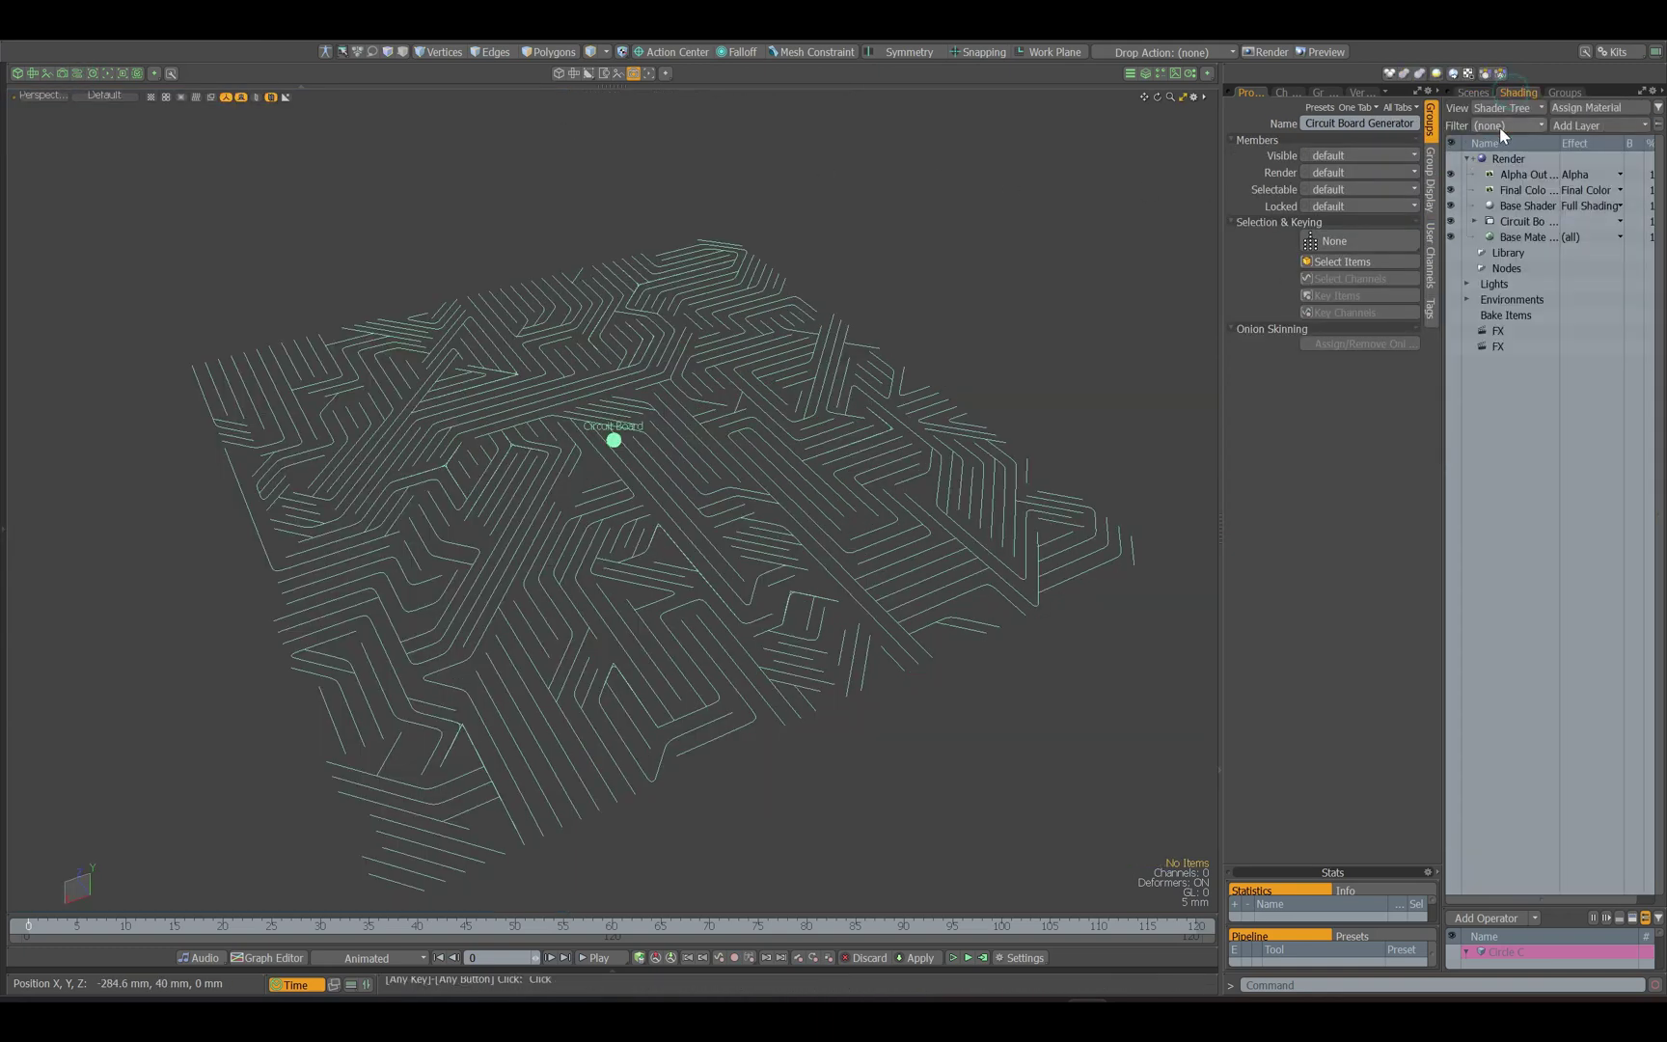
{"action": "left_click", "coordinate": [1475, 222]}
{"action": "left_click", "coordinate": [1515, 237]}
{"action": "left_click", "coordinate": [1518, 221]}
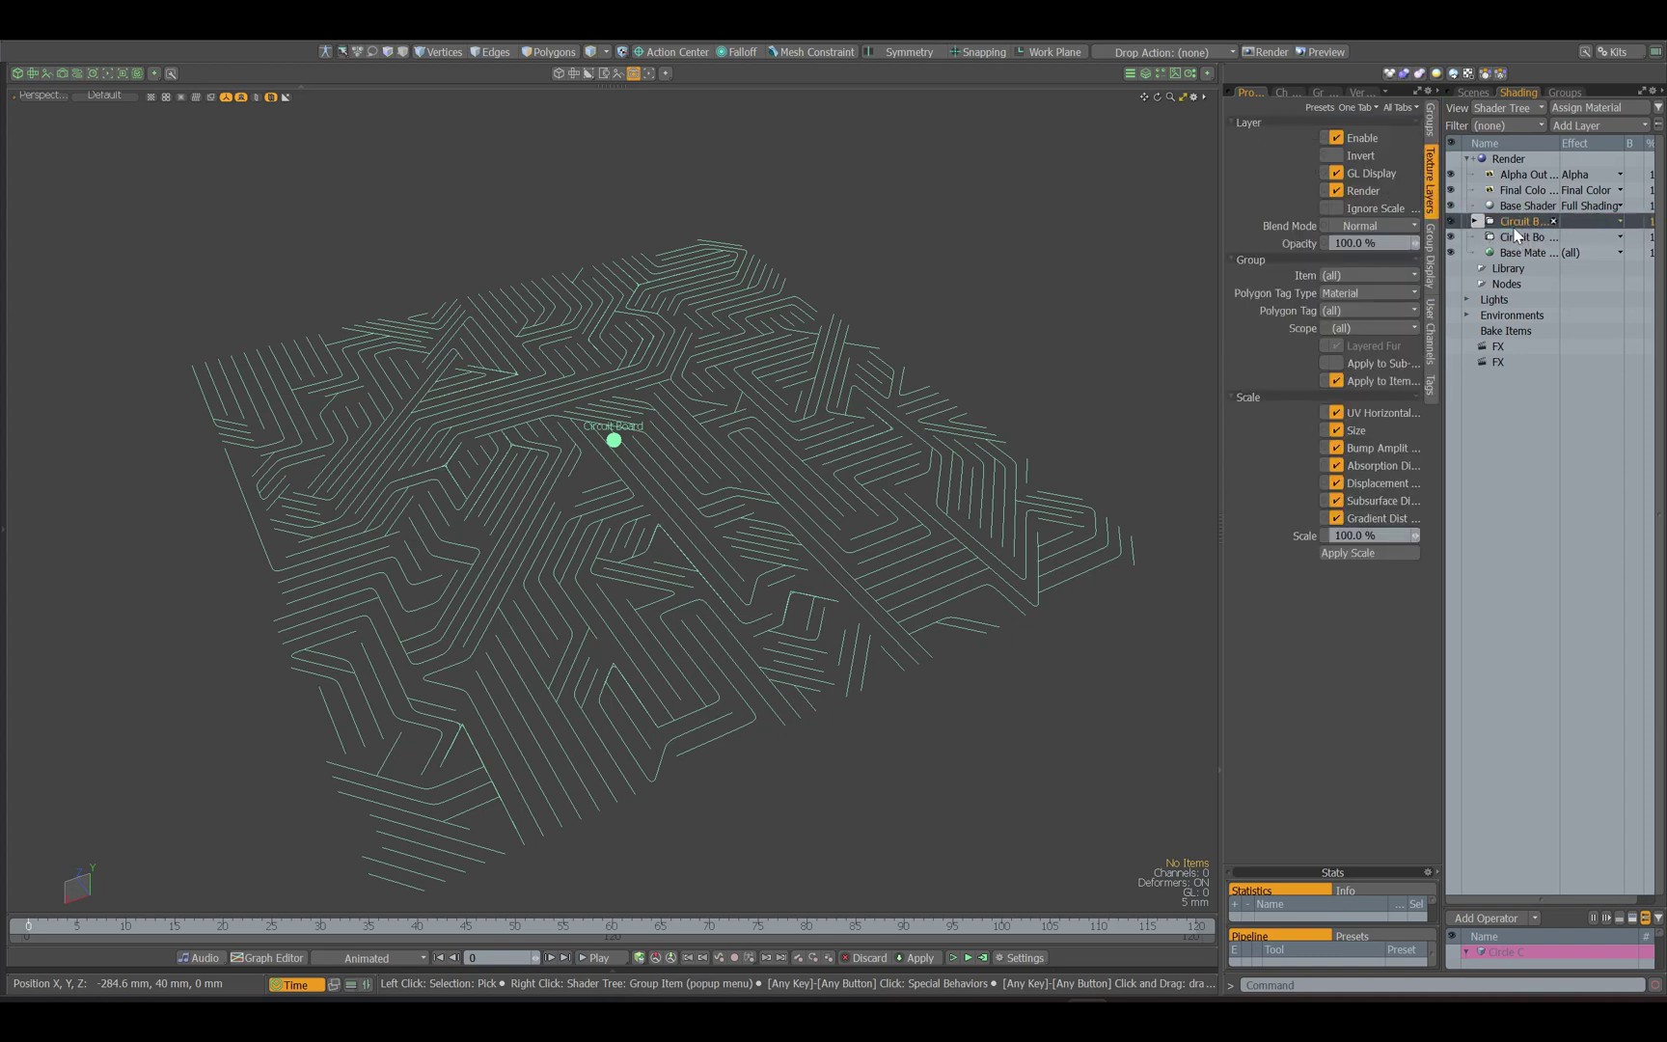
{"action": "key", "text": "Delete"}
Examine the material groups inside the Circuit Board shader group and the items inside the Circuit Board assembly
{"action": "left_click", "coordinate": [1474, 221]}
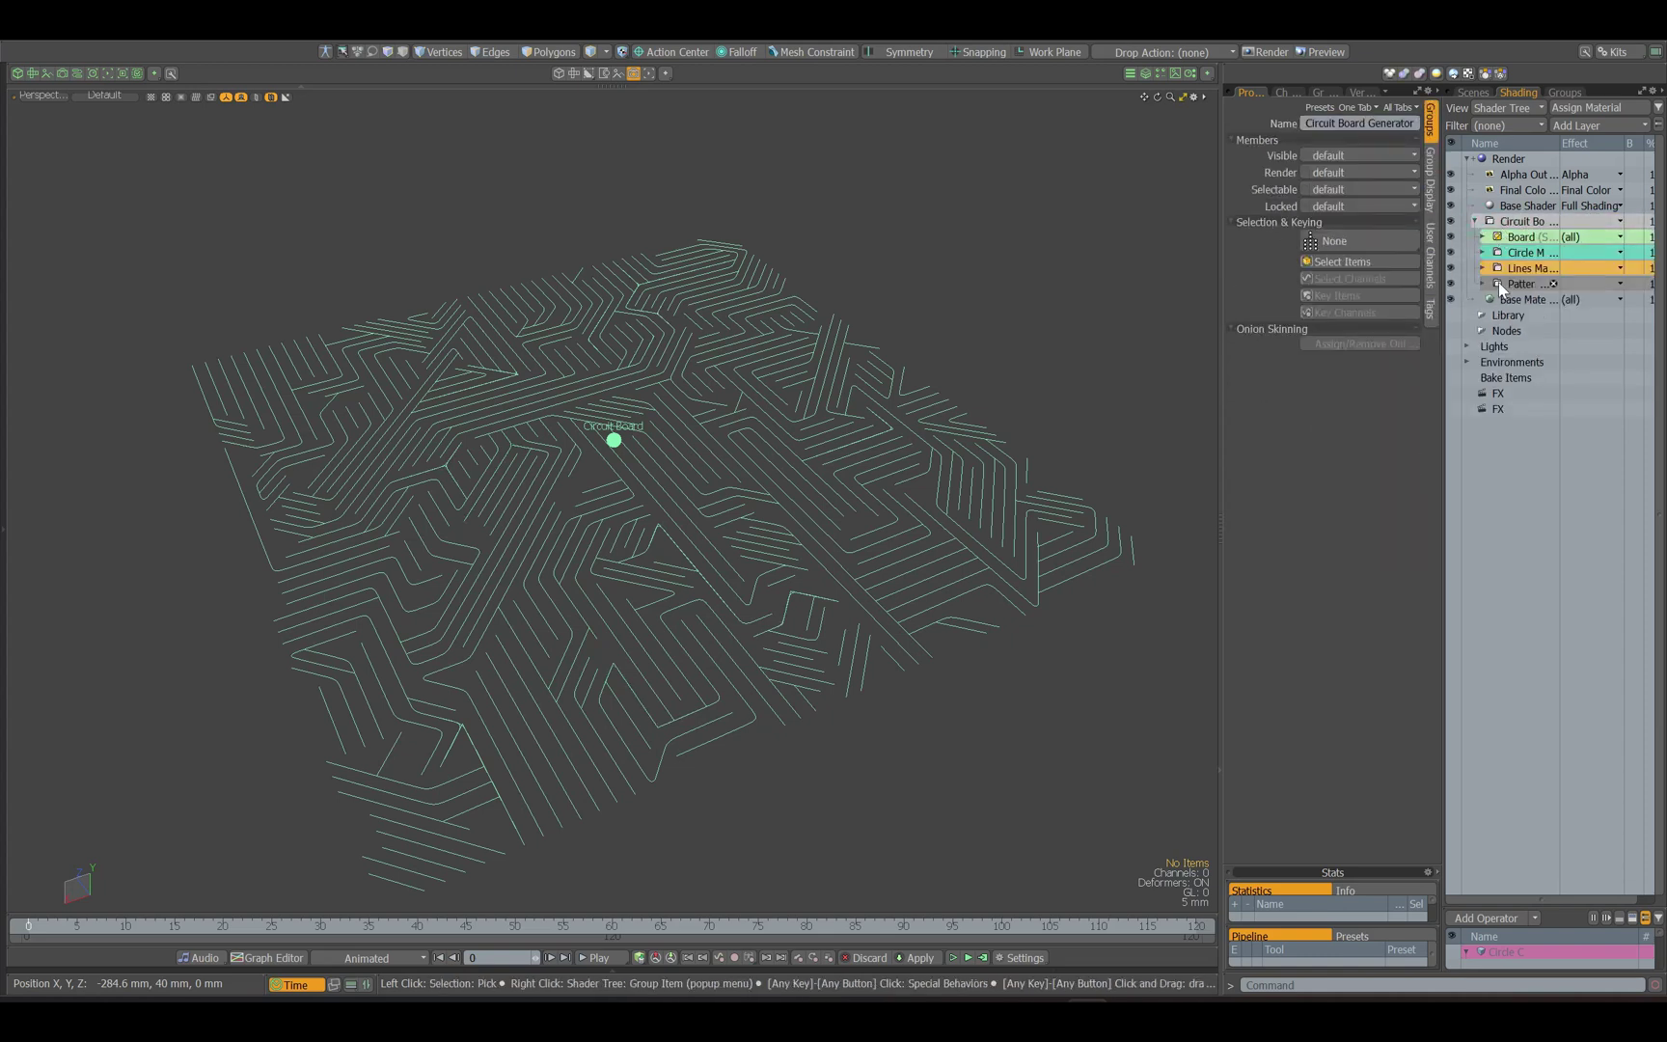
{"action": "left_click", "coordinate": [1473, 92]}
{"action": "left_click", "coordinate": [1506, 156]}
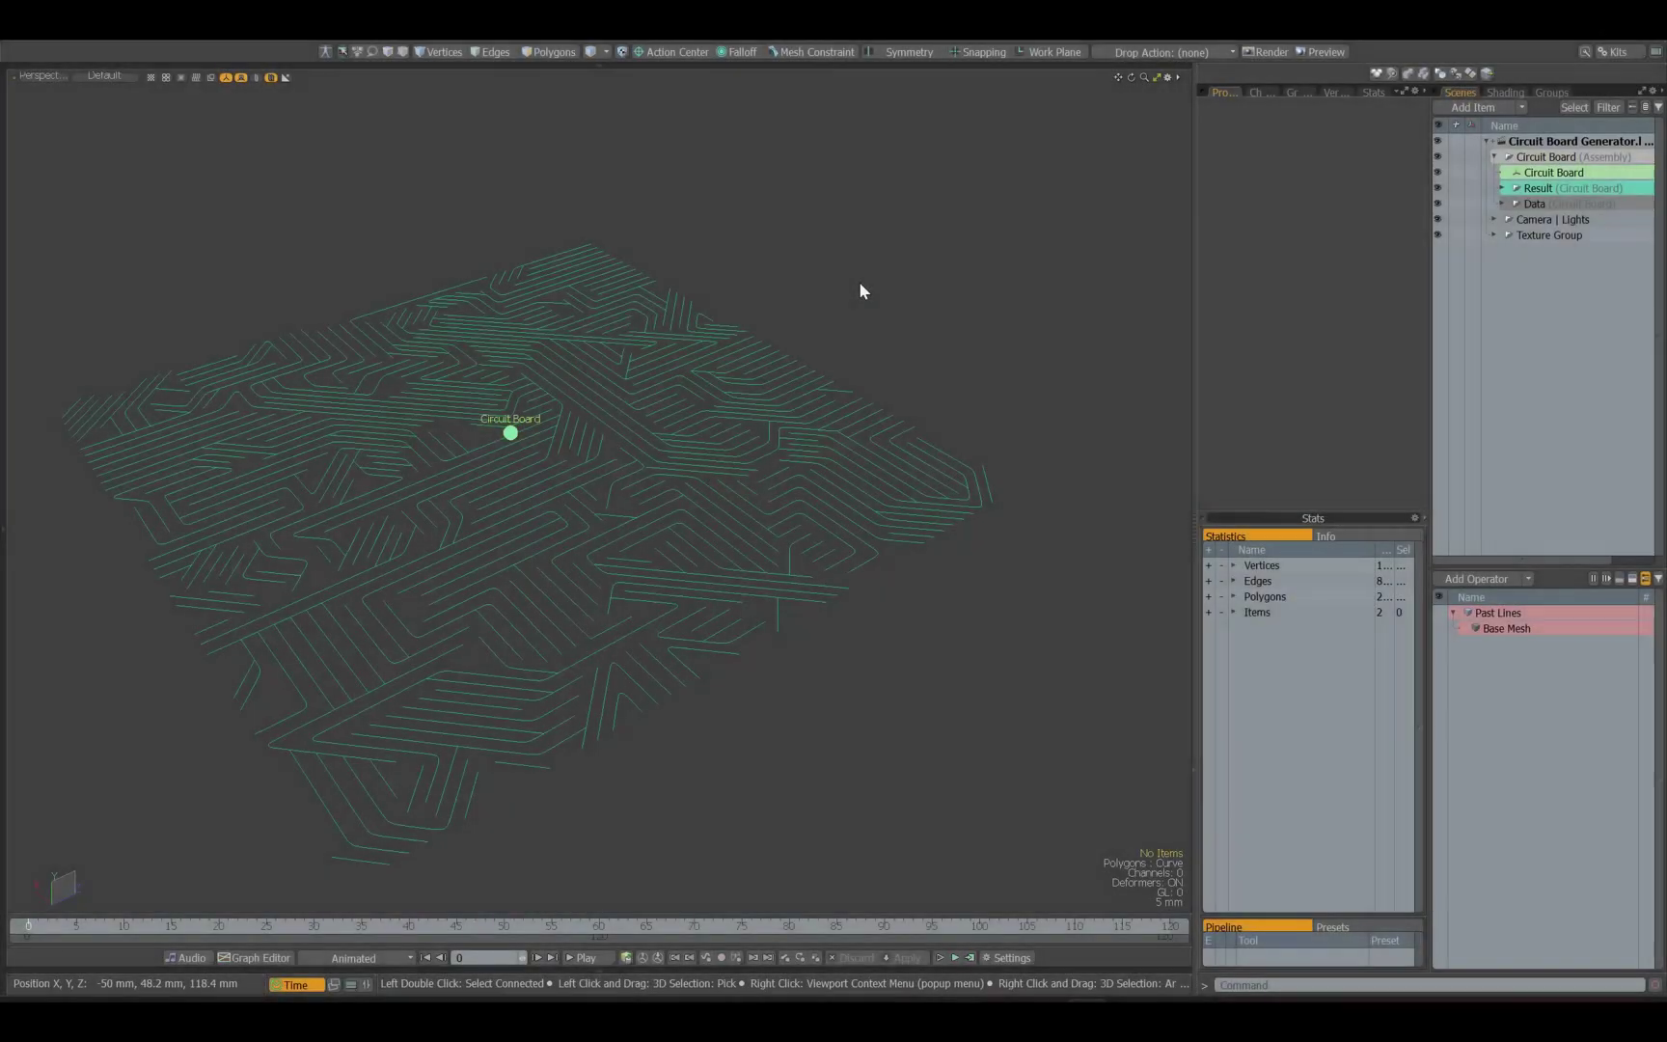
Open the Circuit Board controller's user channels and switch Enable off and on again
{"action": "left_click", "coordinate": [510, 432]}
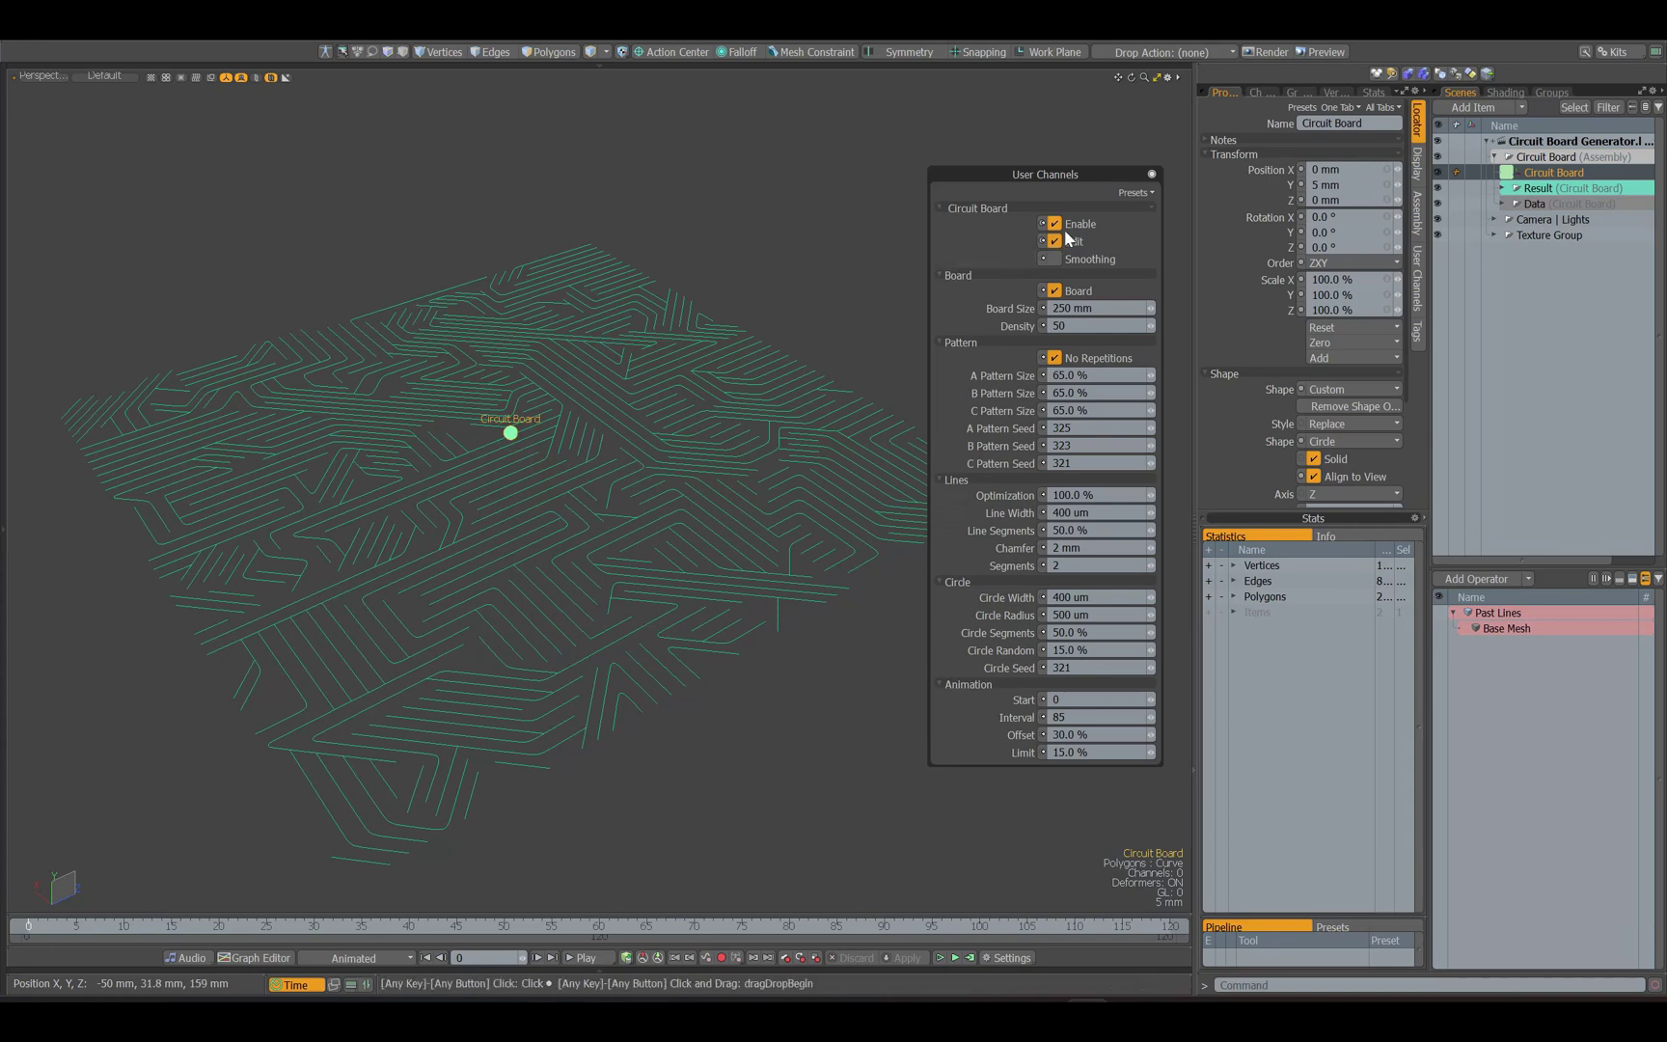
{"action": "left_click", "coordinate": [1054, 225]}
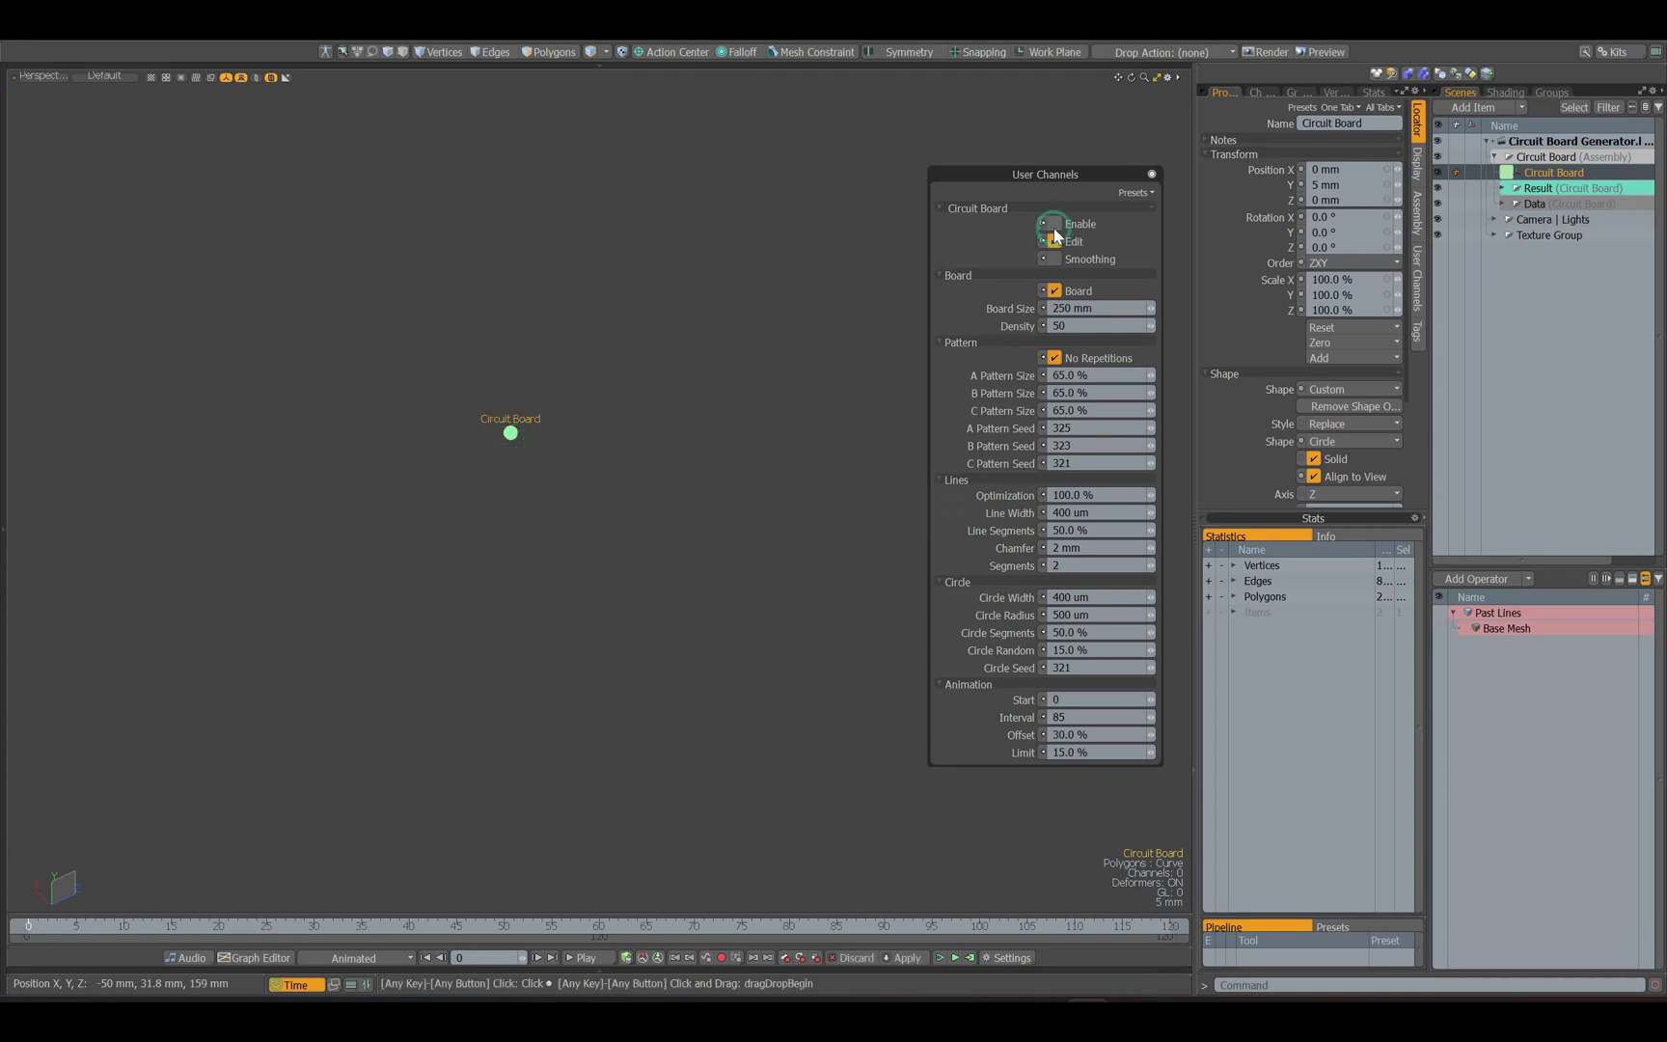
{"action": "left_click", "coordinate": [1054, 225]}
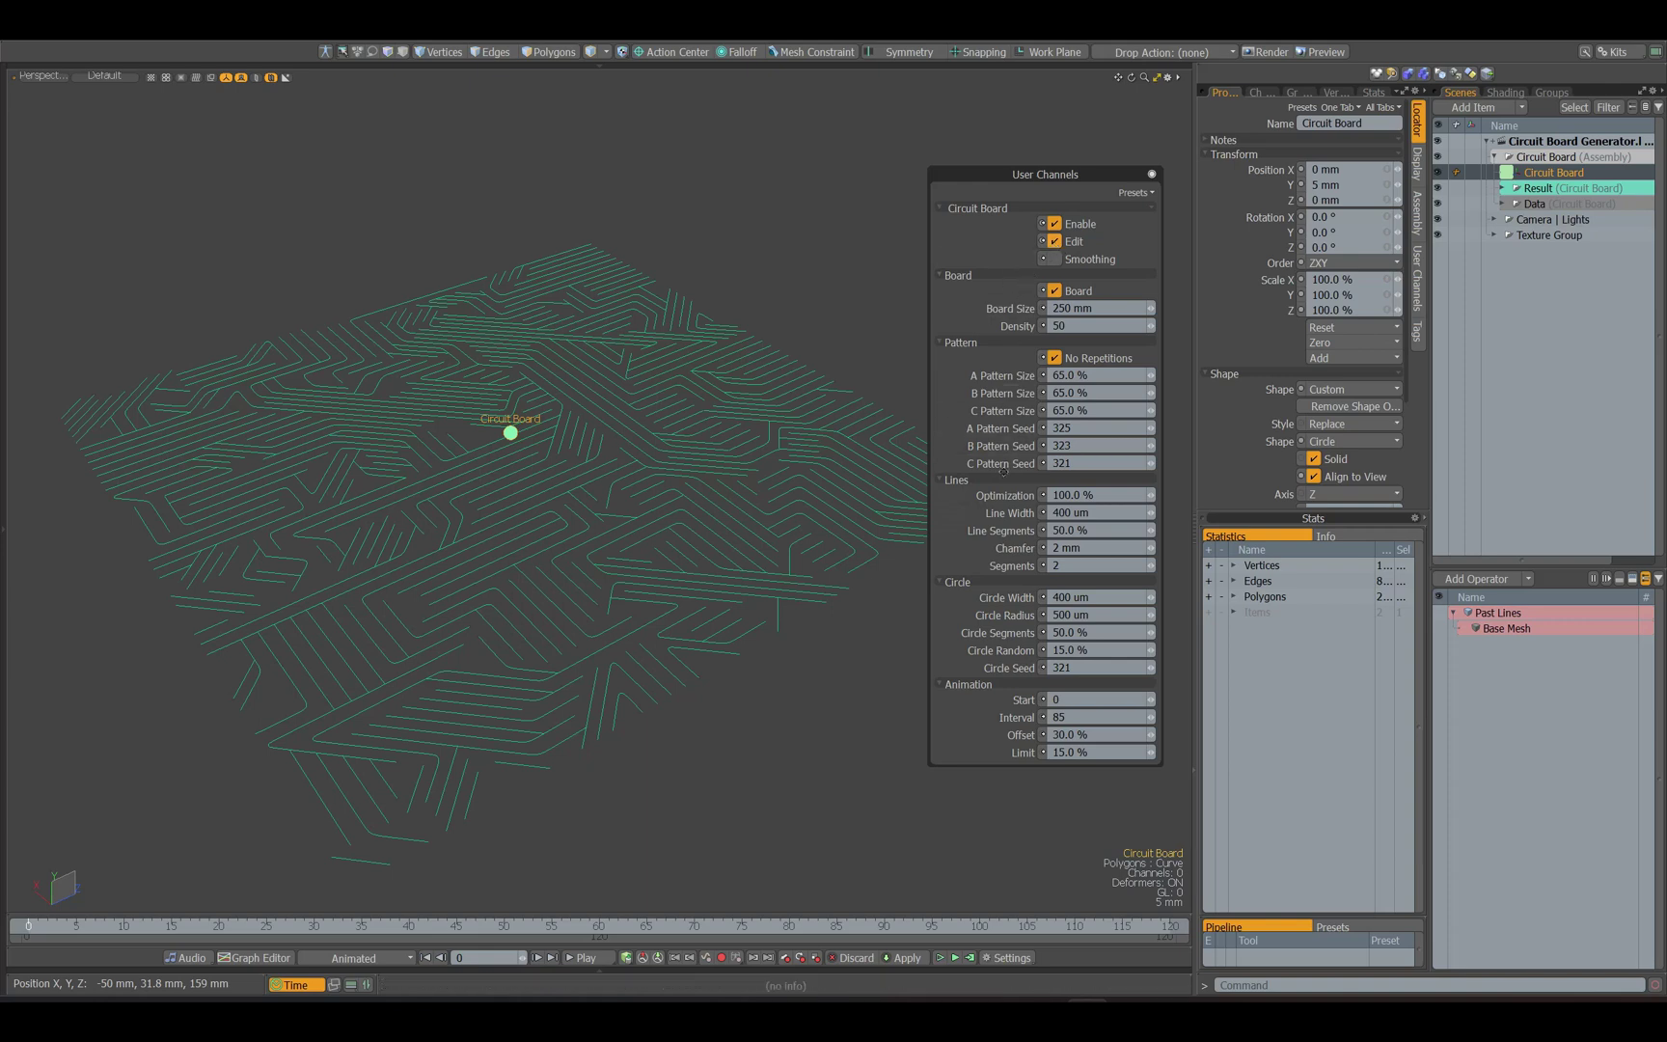
Preview the board surface by switching Edit off, and switch Edit back on
{"action": "left_click", "coordinate": [1055, 241]}
{"action": "left_click", "coordinate": [1055, 292]}
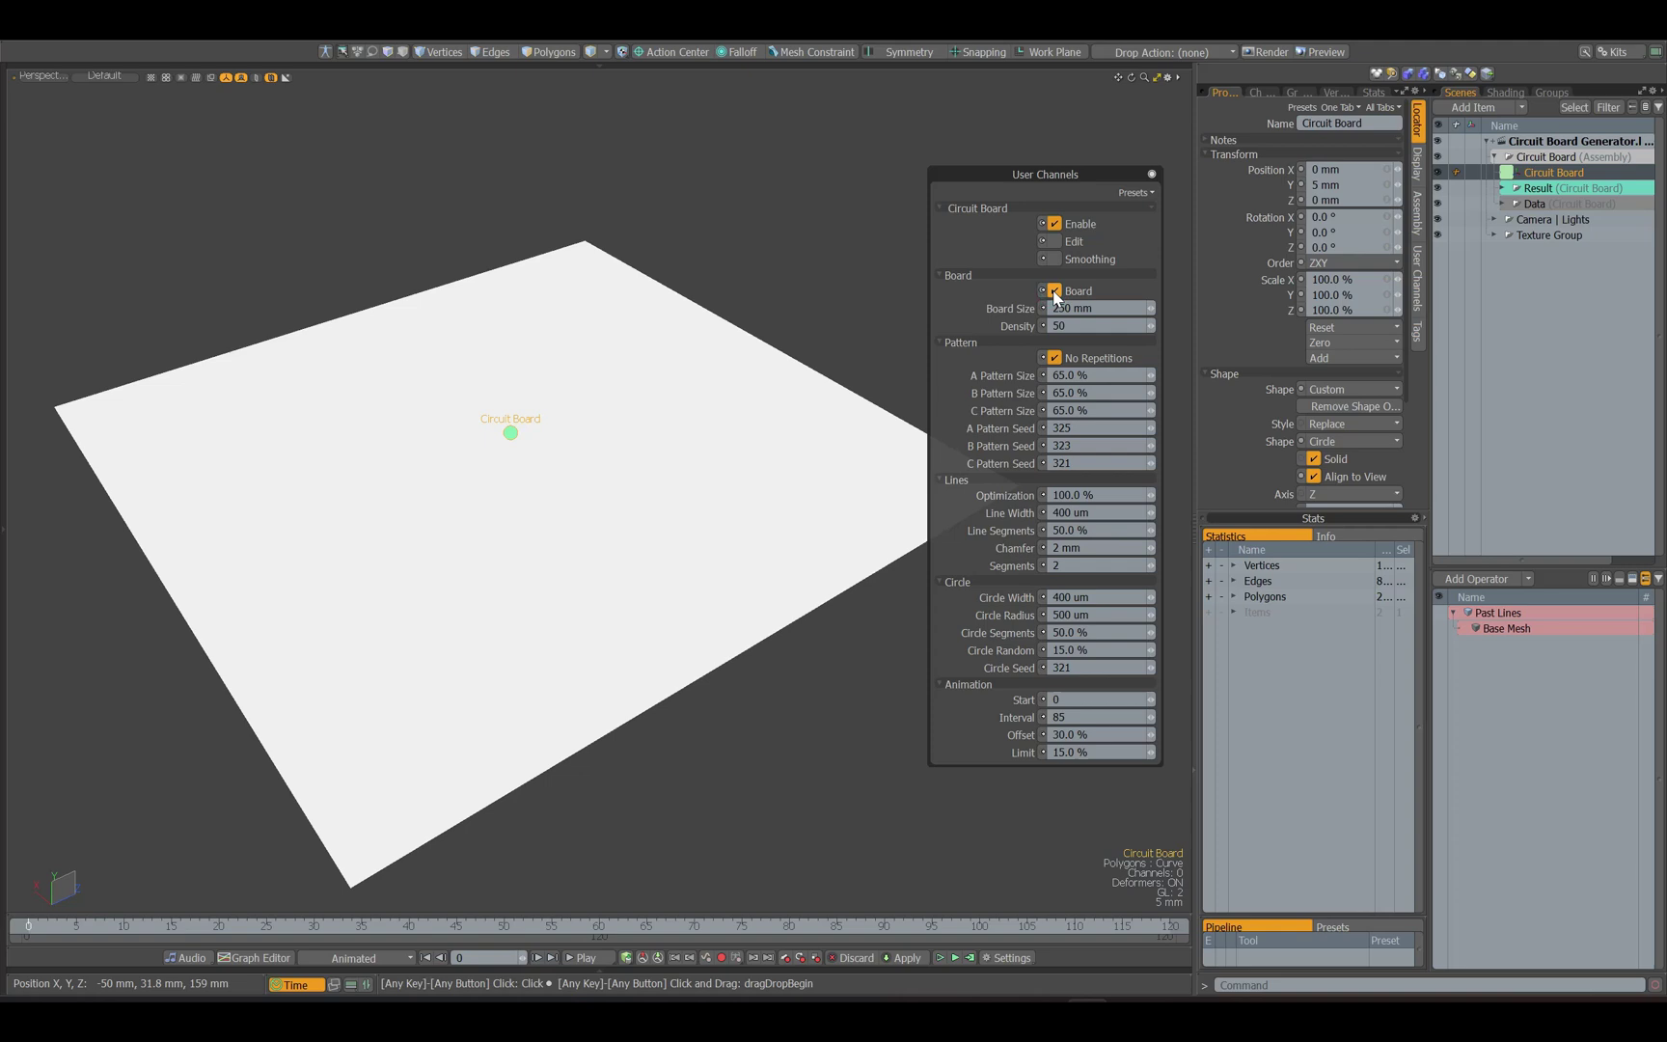
{"action": "left_click", "coordinate": [1055, 242]}
Try a board density of 100
{"action": "mouse_move", "coordinate": [1004, 309]}
{"action": "left_mouse_down"}
{"action": "mouse_move", "coordinate": [944, 307]}
{"action": "mouse_move", "coordinate": [1003, 320]}
{"action": "left_mouse_up"}
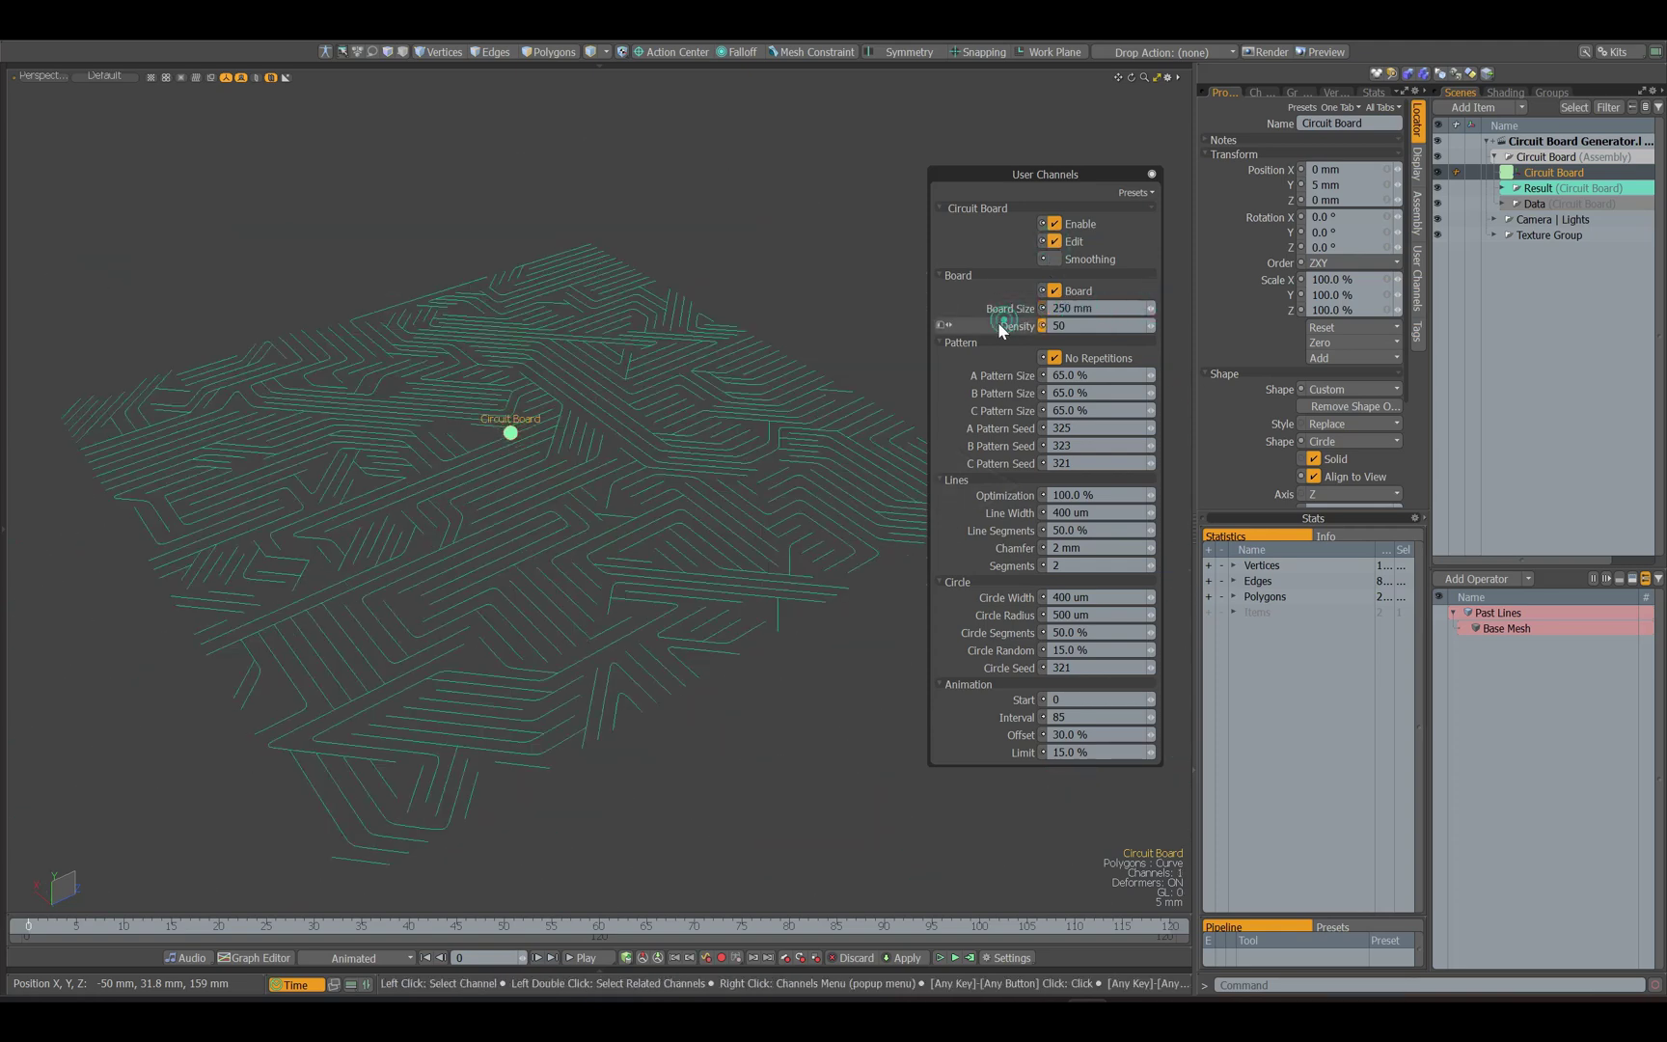
{"action": "type", "text": "150"}
{"action": "key", "text": "Return"}
{"action": "left_click_drag", "start_coordinate": [762, 340], "coordinate": [756, 384], "text": "alt"}
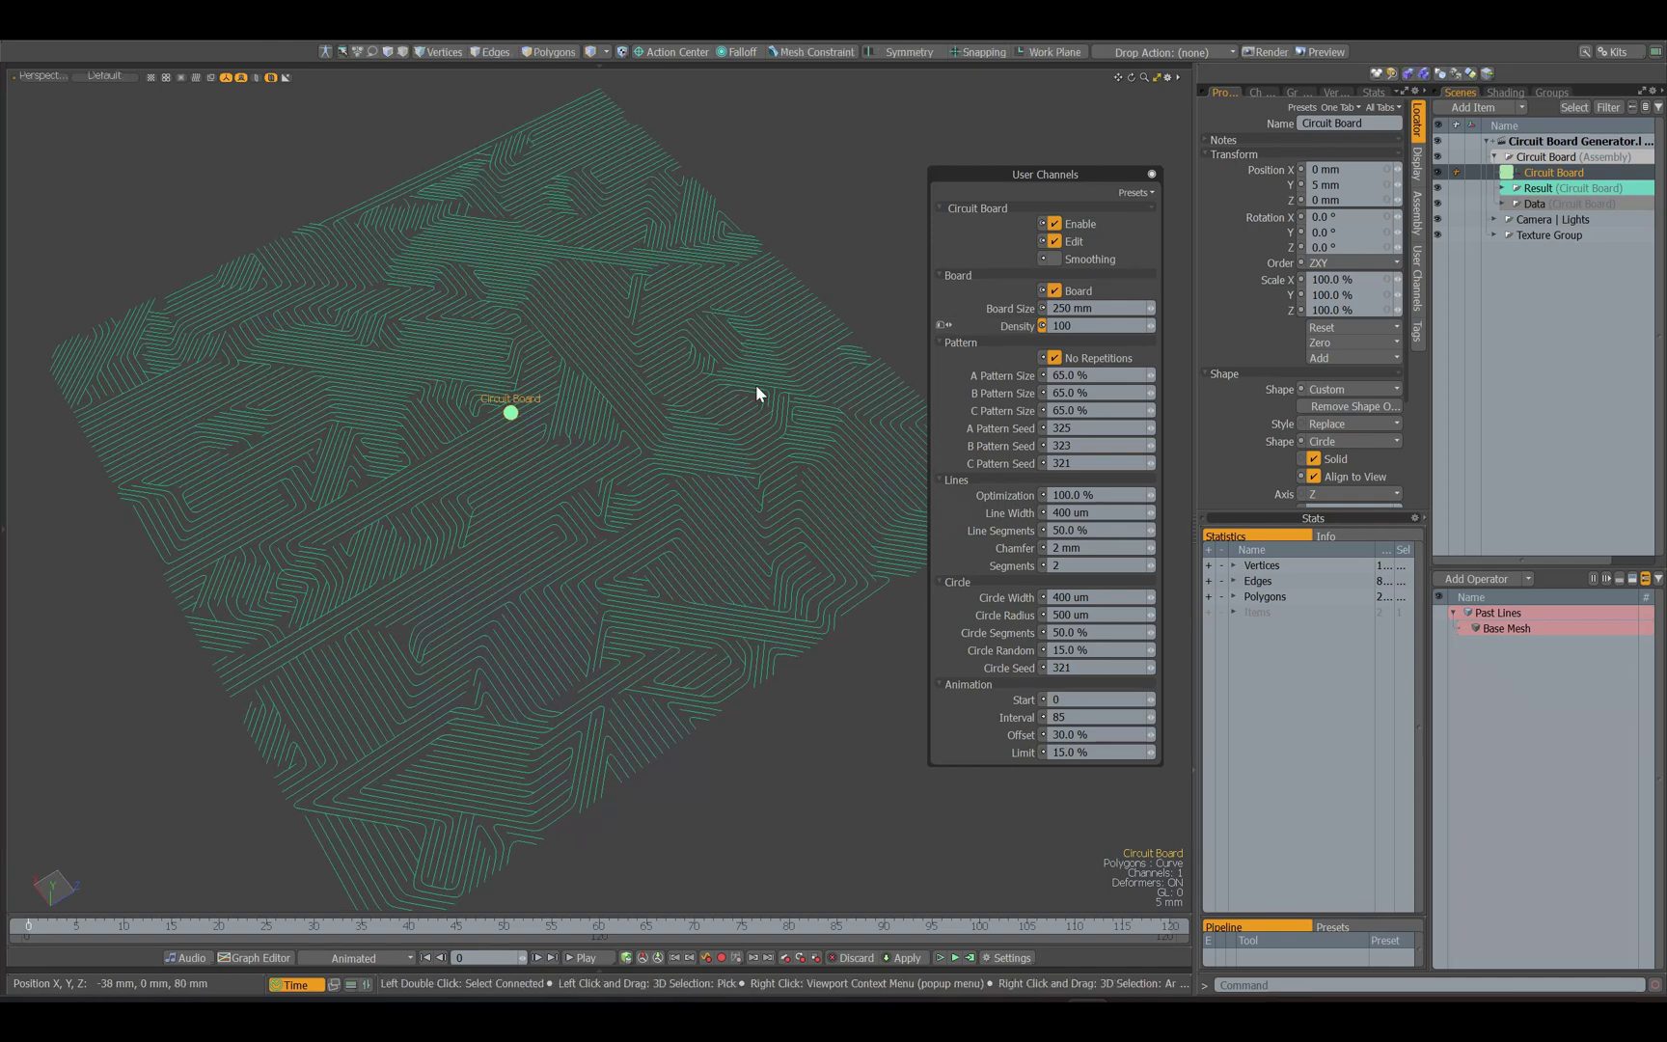
Set the board density to 75 and the A, B and C pattern seeds to 333
{"action": "left_click", "coordinate": [1079, 324]}
{"action": "left_click_drag", "start_coordinate": [1008, 334], "coordinate": [987, 328]}
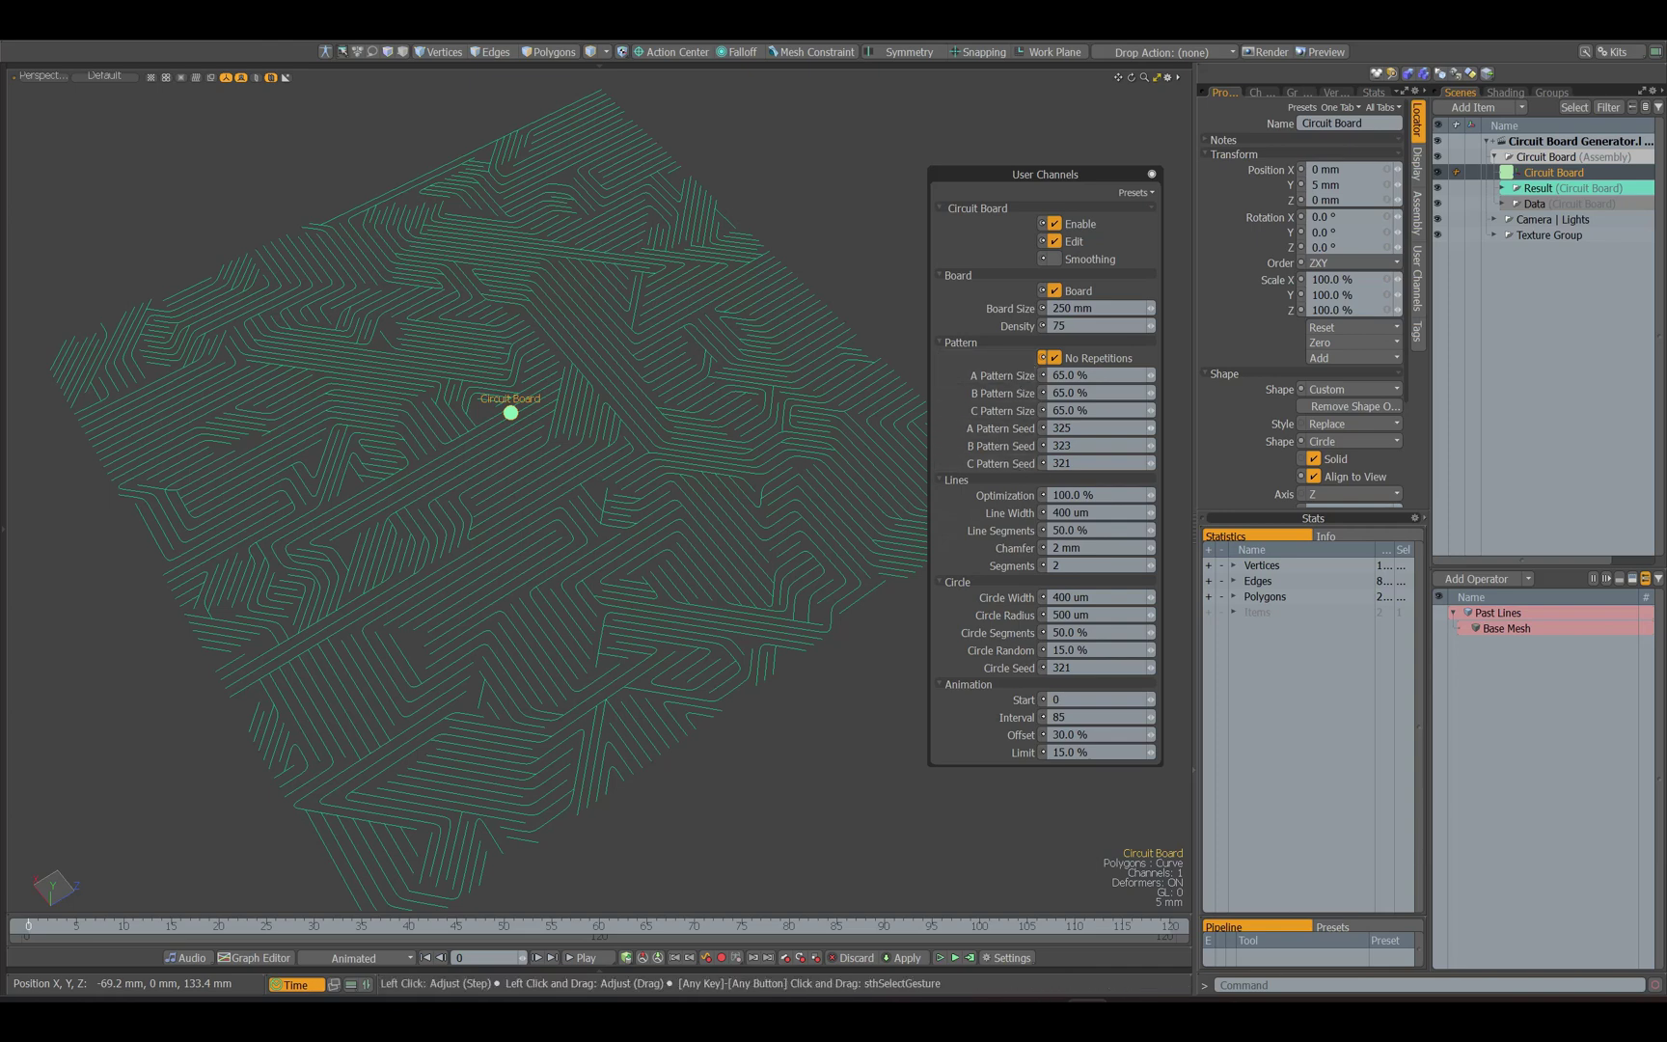
{"action": "type", "text": "333"}
{"action": "left_click_drag", "start_coordinate": [1090, 428], "coordinate": [994, 464]}
{"action": "type", "text": "3333"}
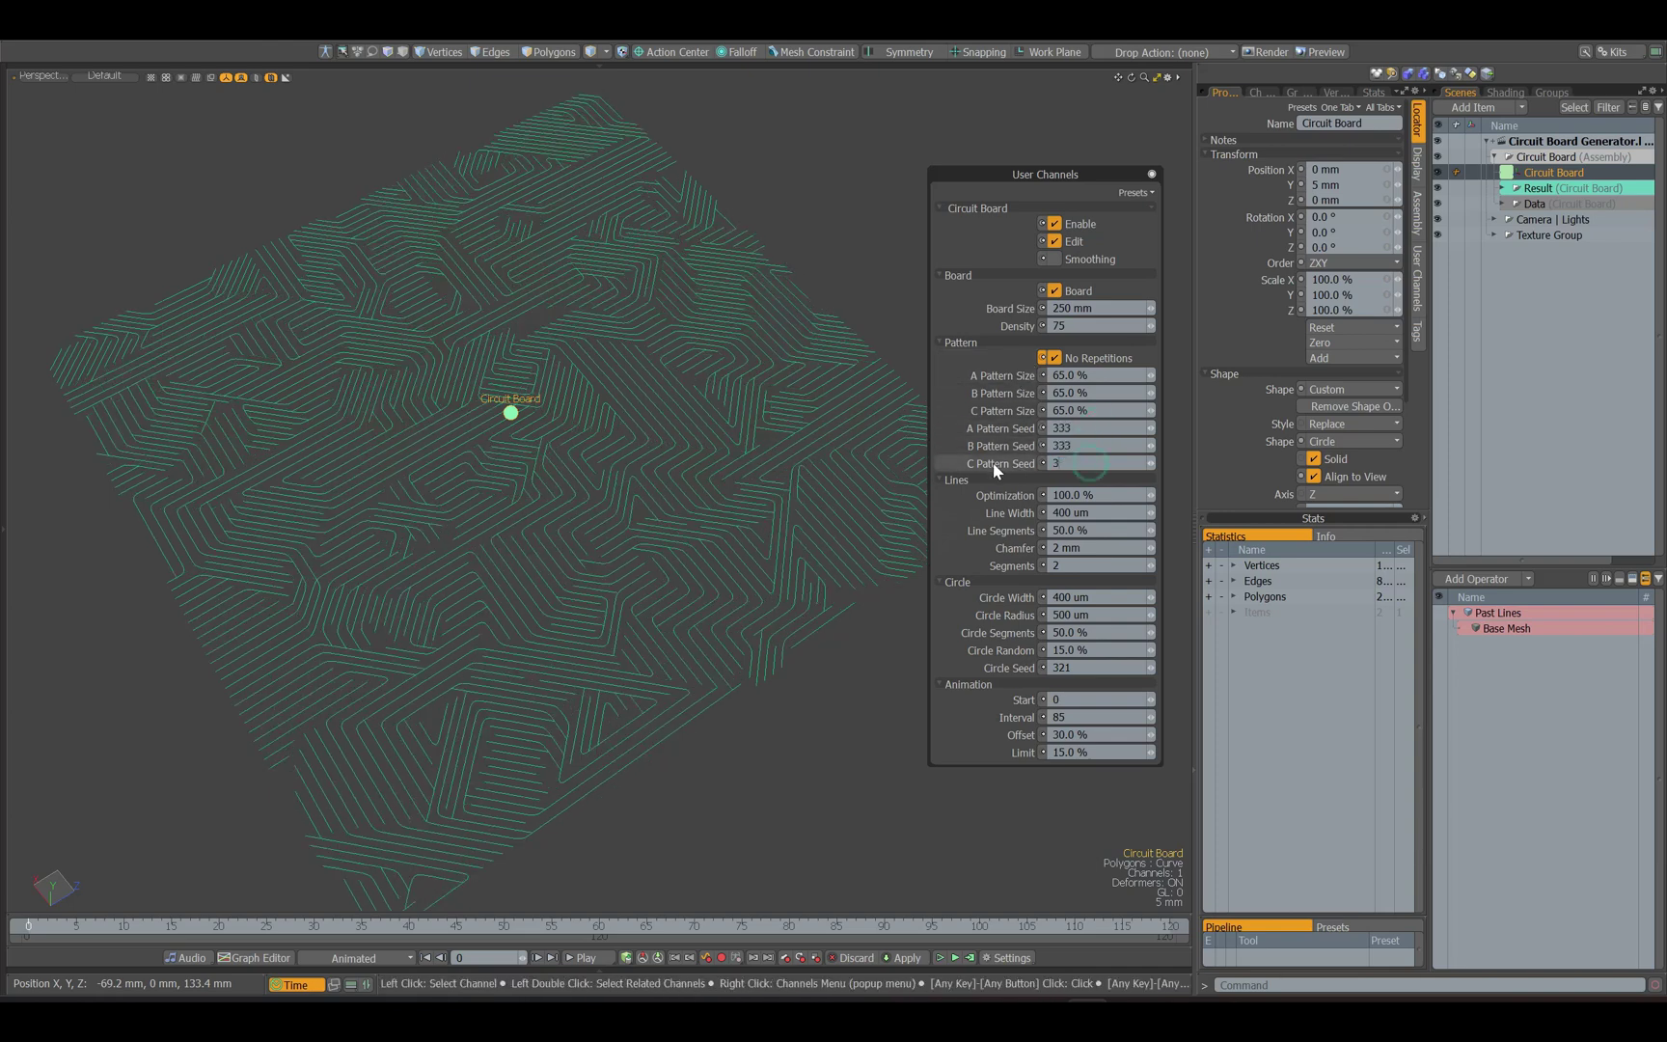
Try the pattern with No Repetitions switched off, and switch it back on
{"action": "left_click", "coordinate": [1057, 360]}
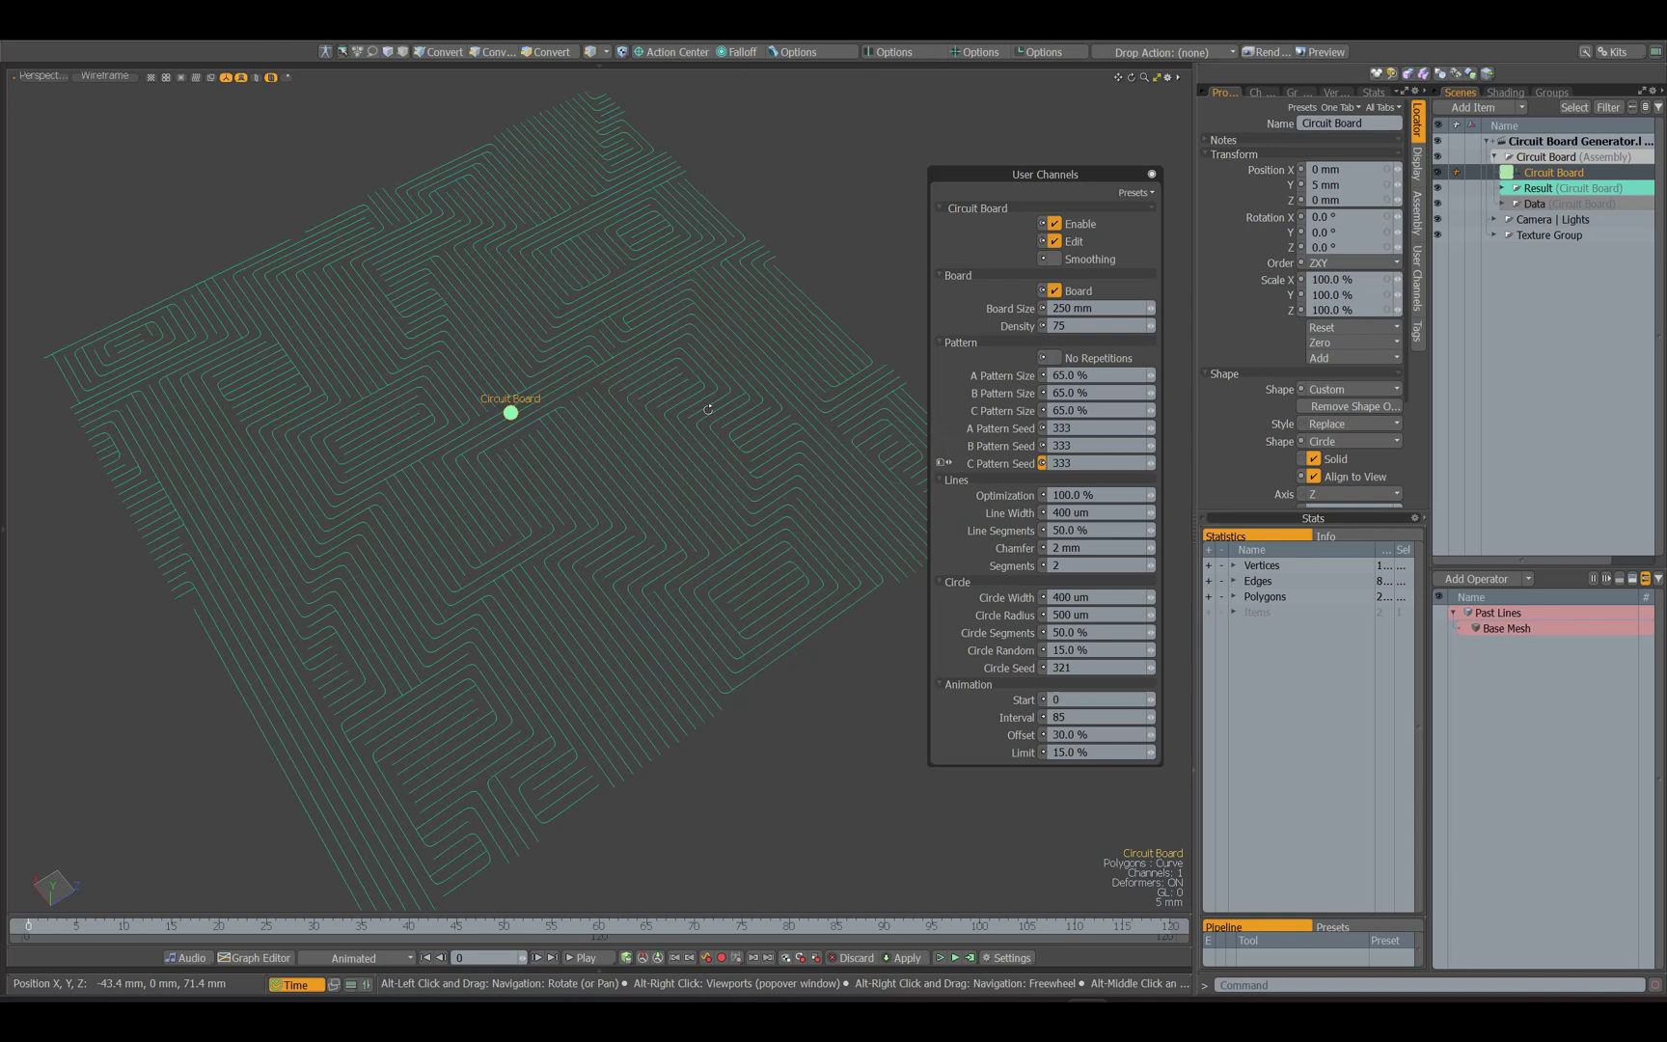
{"action": "mouse_move", "coordinate": [707, 405]}
{"action": "left_mouse_down", "text": "alt"}
{"action": "mouse_move", "coordinate": [715, 435]}
{"action": "mouse_move", "coordinate": [707, 386]}
{"action": "left_mouse_up", "text": "alt"}
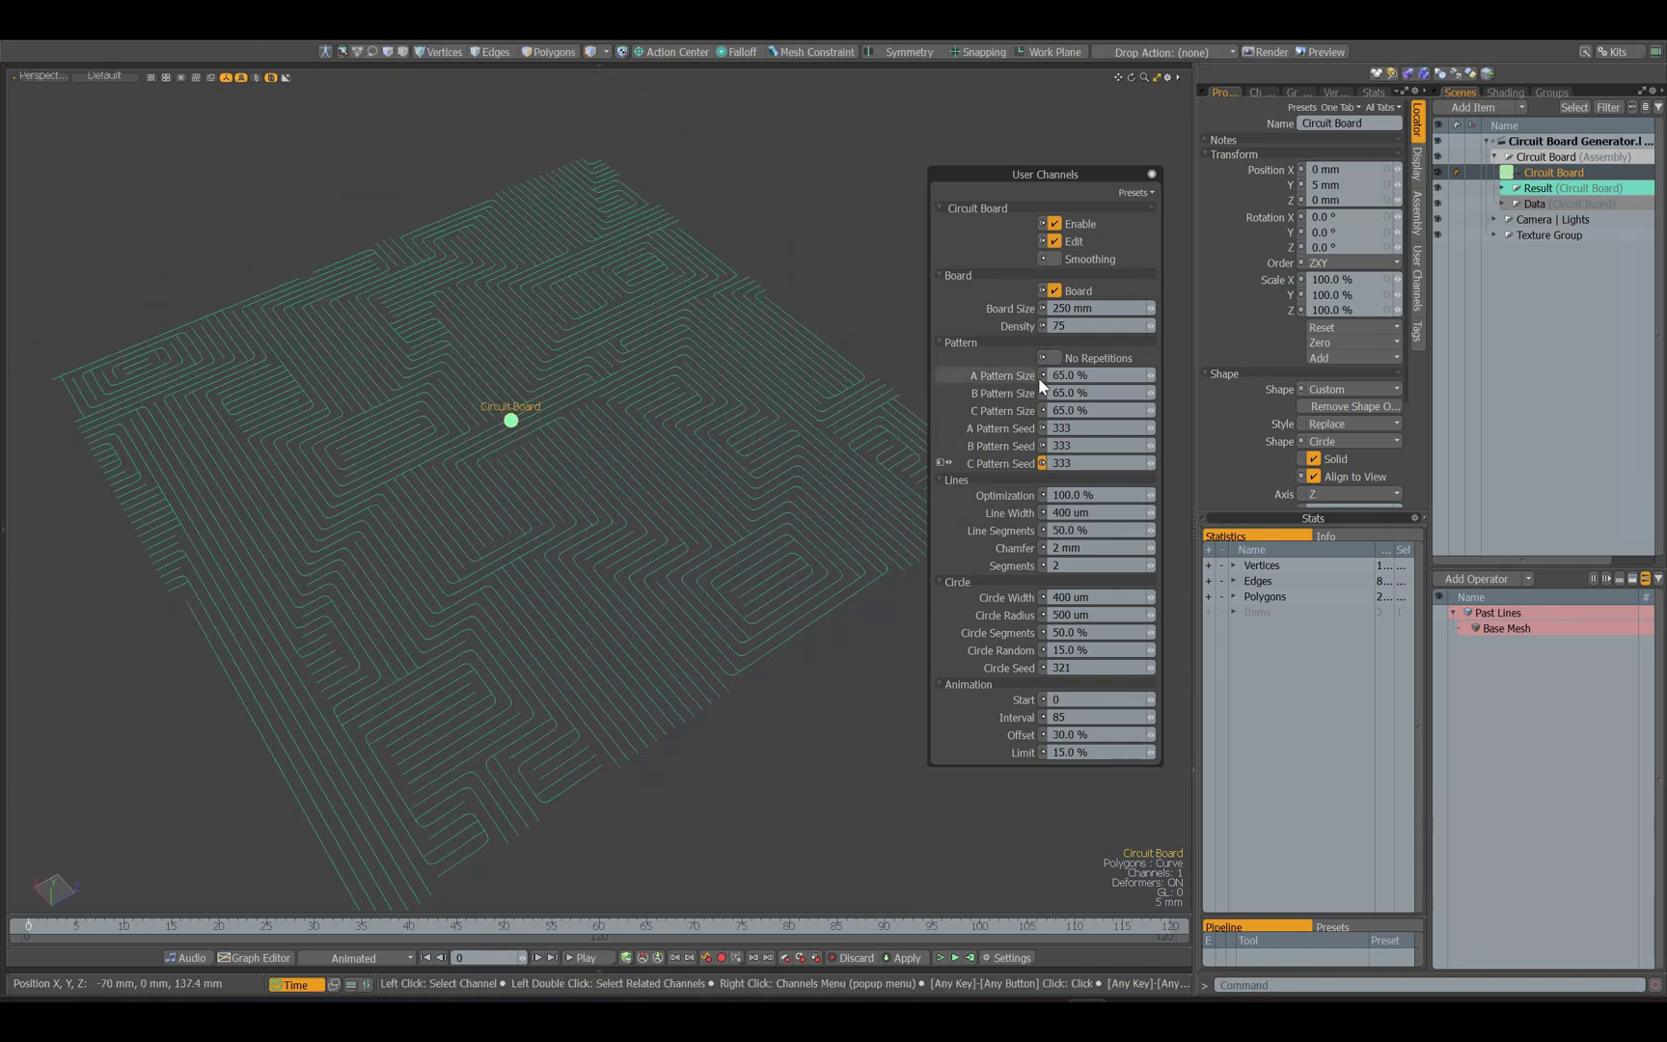
{"action": "left_click", "coordinate": [1061, 358]}
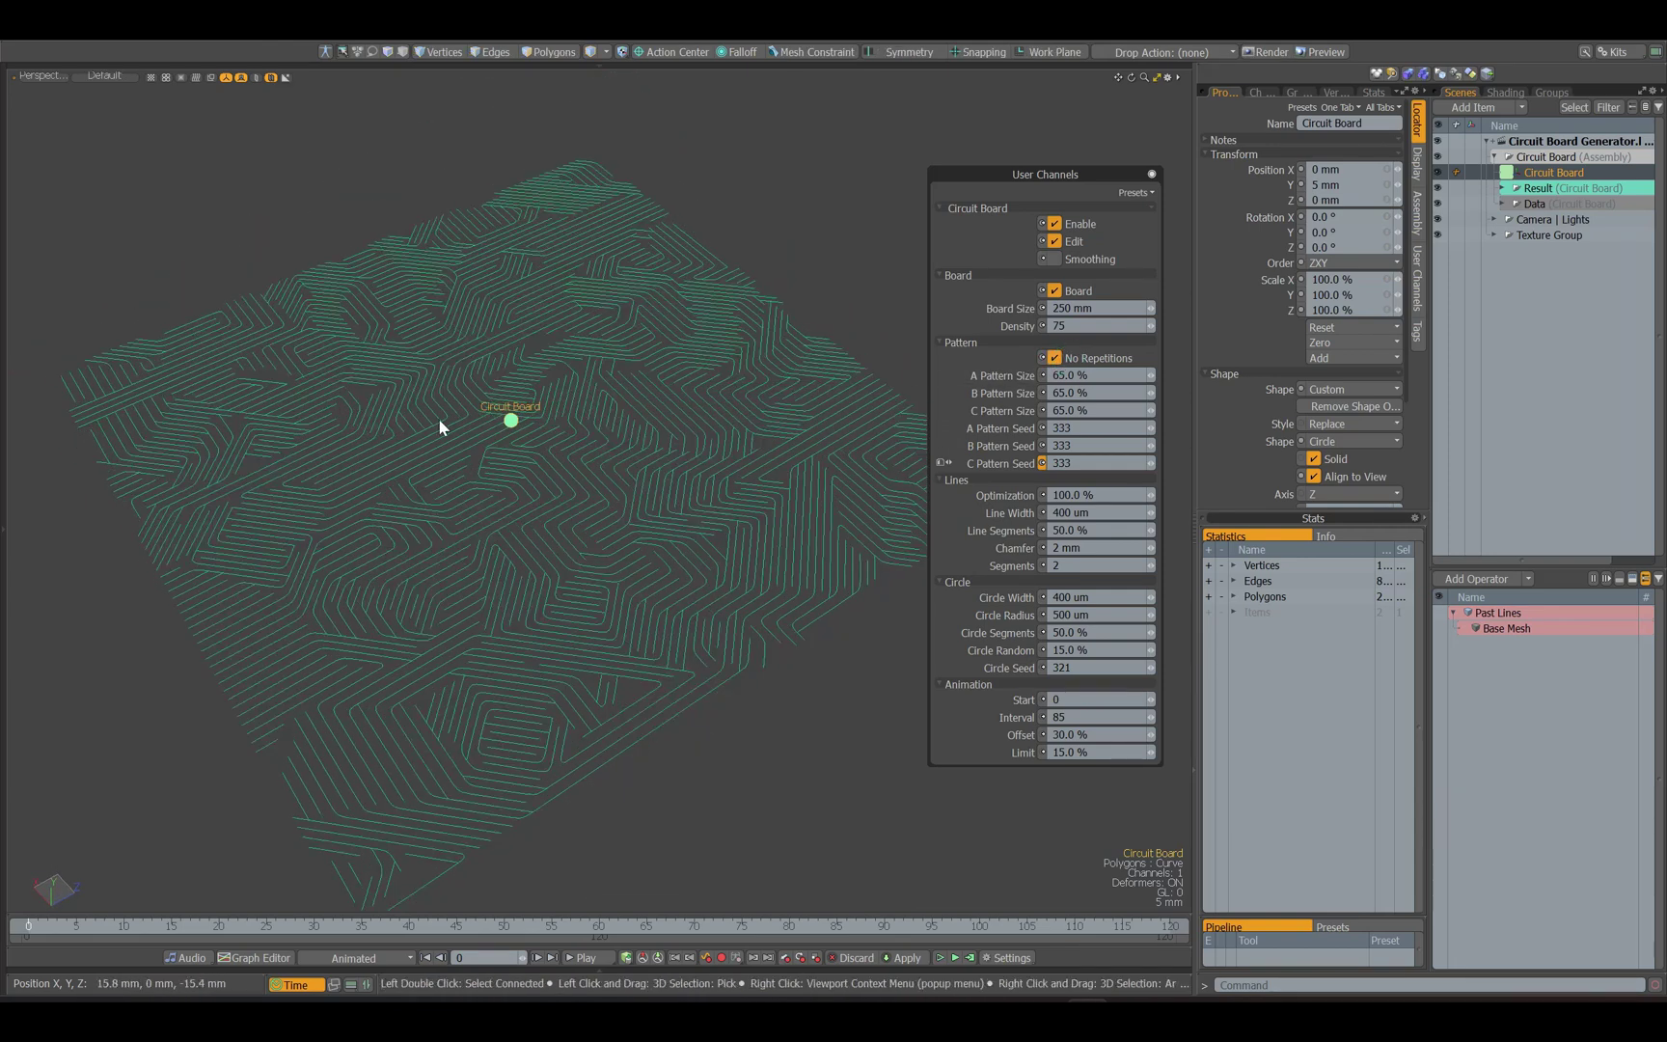
Set the A, B and C pattern seeds to 335, 334 and 339
{"action": "type", "text": "335"}
{"action": "left_click_drag", "start_coordinate": [1077, 430], "coordinate": [1008, 465]}
{"action": "type", "text": "334339"}
Set the A, B and C pattern sizes to 65%, 55% and 60%, and the A and C pattern seeds to 341 and 340
{"action": "left_click_drag", "start_coordinate": [1091, 377], "coordinate": [1006, 391]}
{"action": "type", "text": "75556080"}
{"action": "left_click", "coordinate": [1151, 463]}
{"action": "left_click", "coordinate": [1151, 428]}
{"action": "type", "text": "90"}
{"action": "key", "text": "Return"}
{"action": "type", "text": "65"}
{"action": "key", "text": "Return"}
{"action": "mouse_move", "coordinate": [712, 451]}
{"action": "left_mouse_down", "text": "alt"}
{"action": "mouse_move", "coordinate": [714, 487]}
{"action": "mouse_move", "coordinate": [712, 444]}
{"action": "left_mouse_up", "text": "alt"}
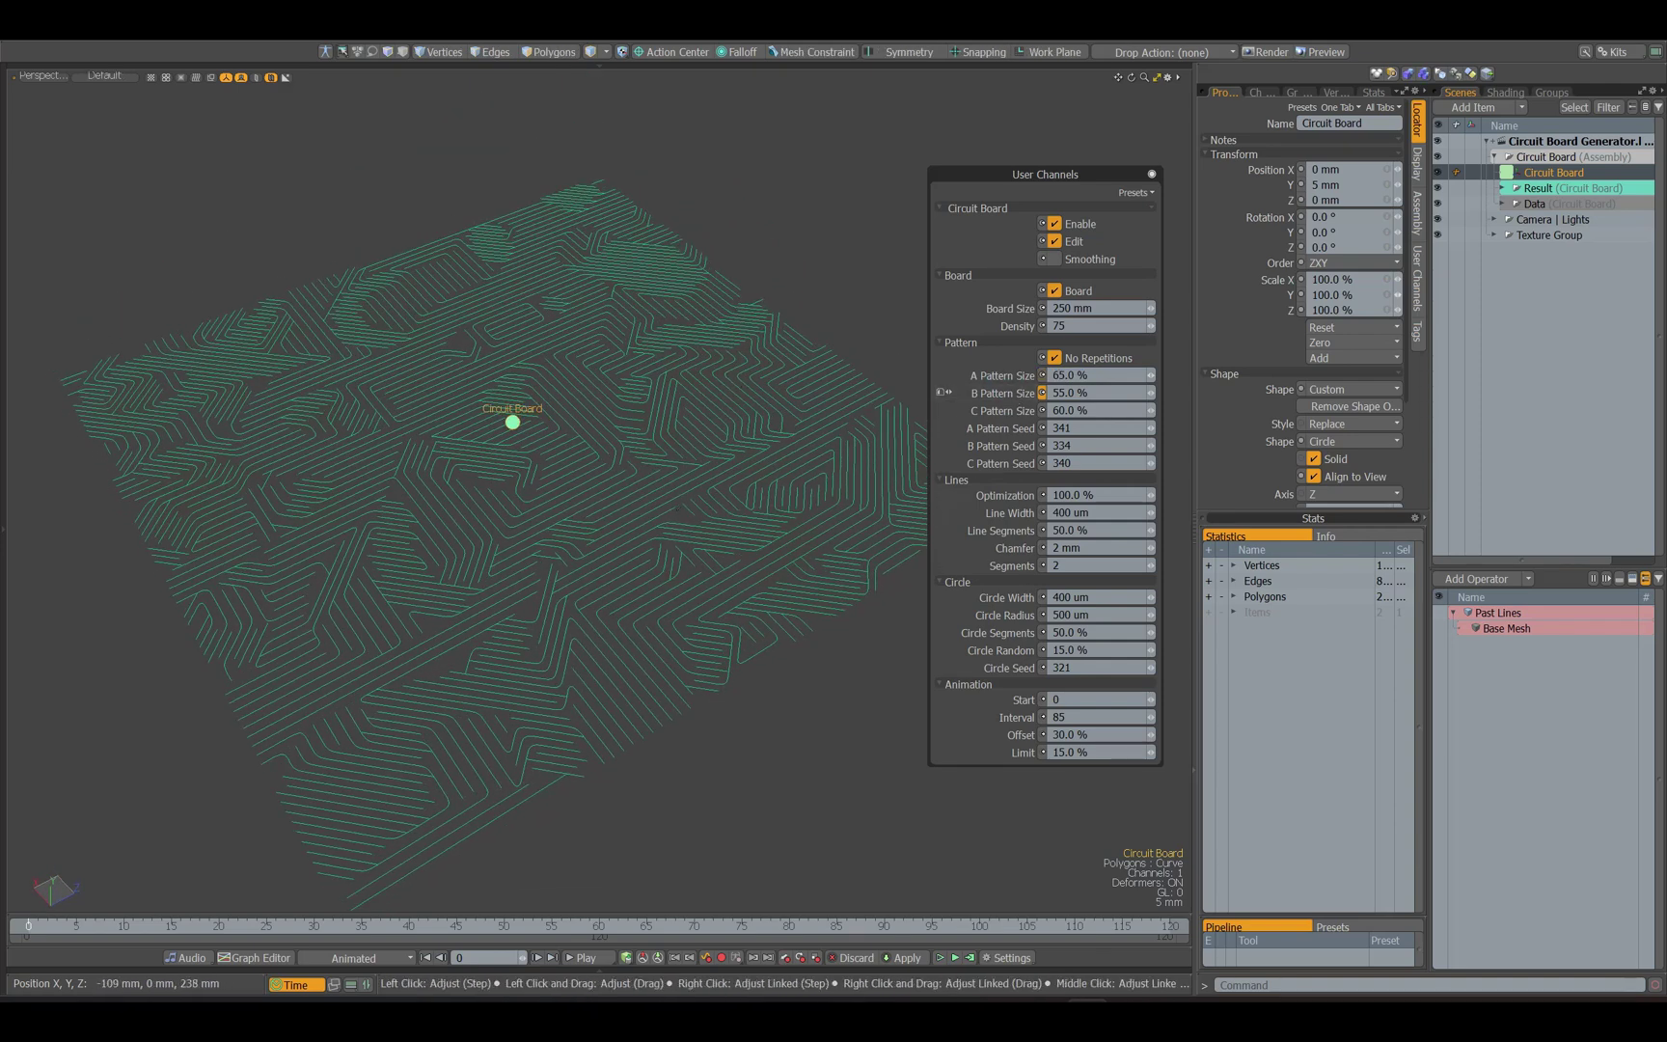
Replace the old curves in the Paste Lines mesh with the curves copied from the Copy Lines mesh
{"action": "left_click", "coordinate": [1502, 188]}
{"action": "left_click", "coordinate": [1569, 204]}
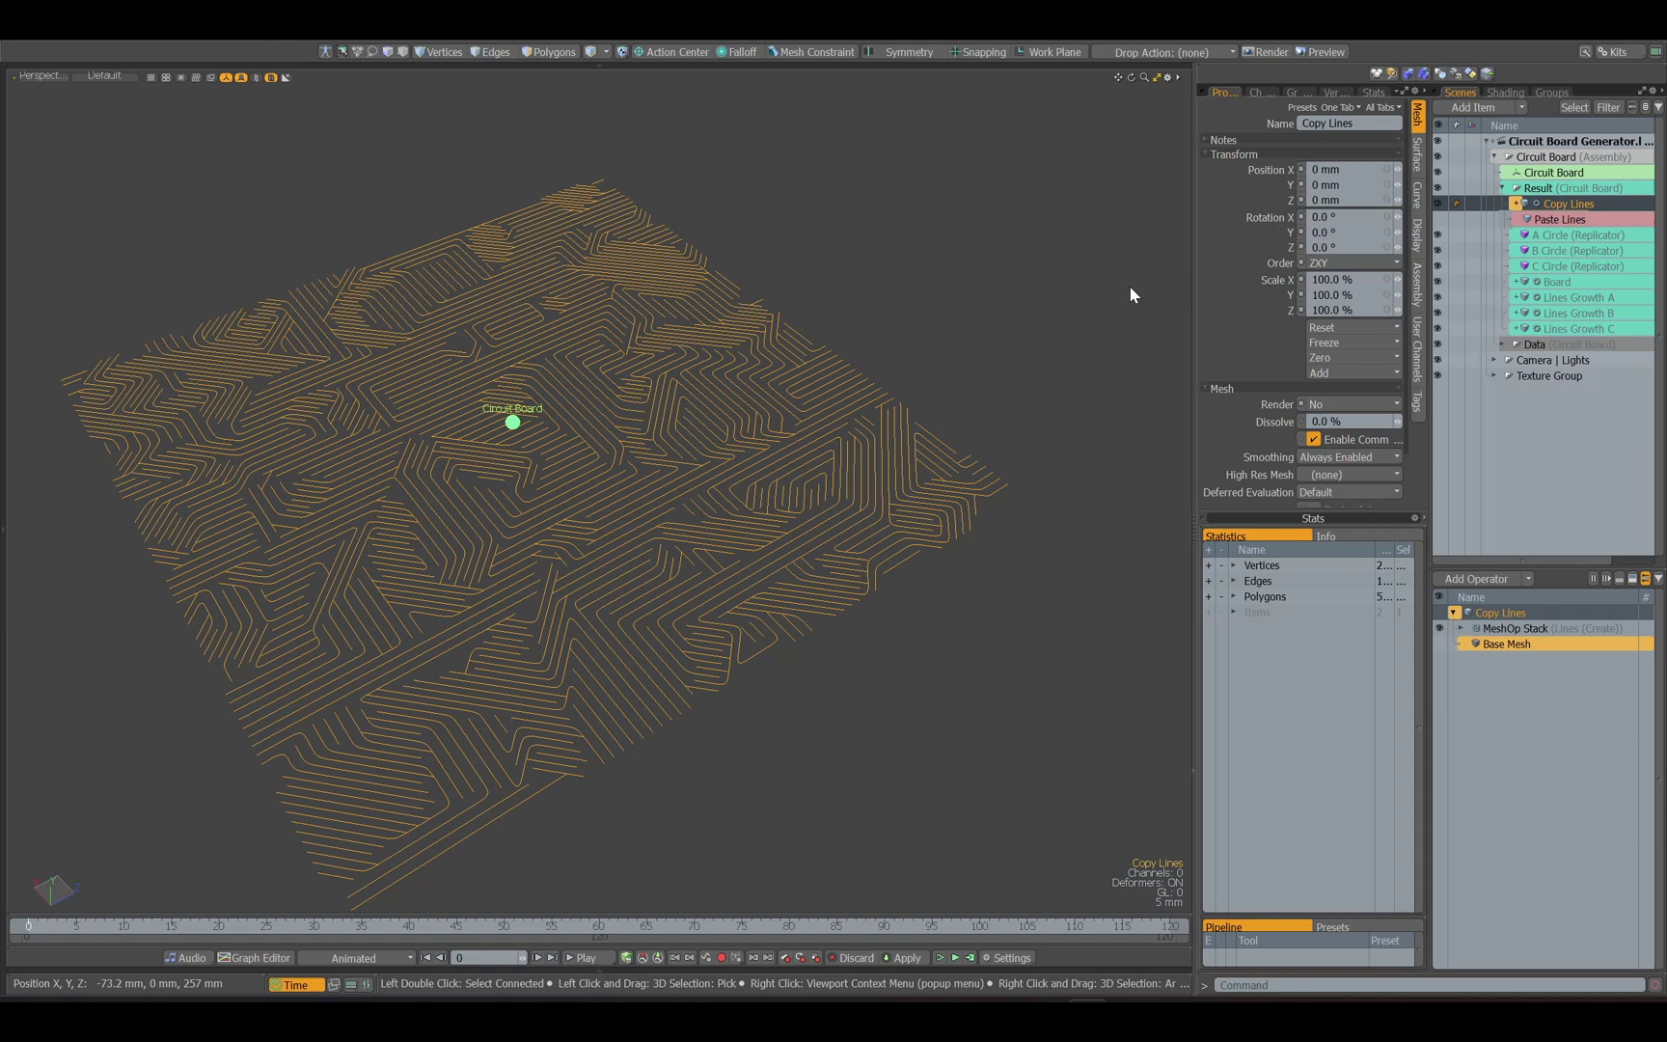
{"action": "key", "text": "3"}
{"action": "left_click", "coordinate": [1542, 220]}
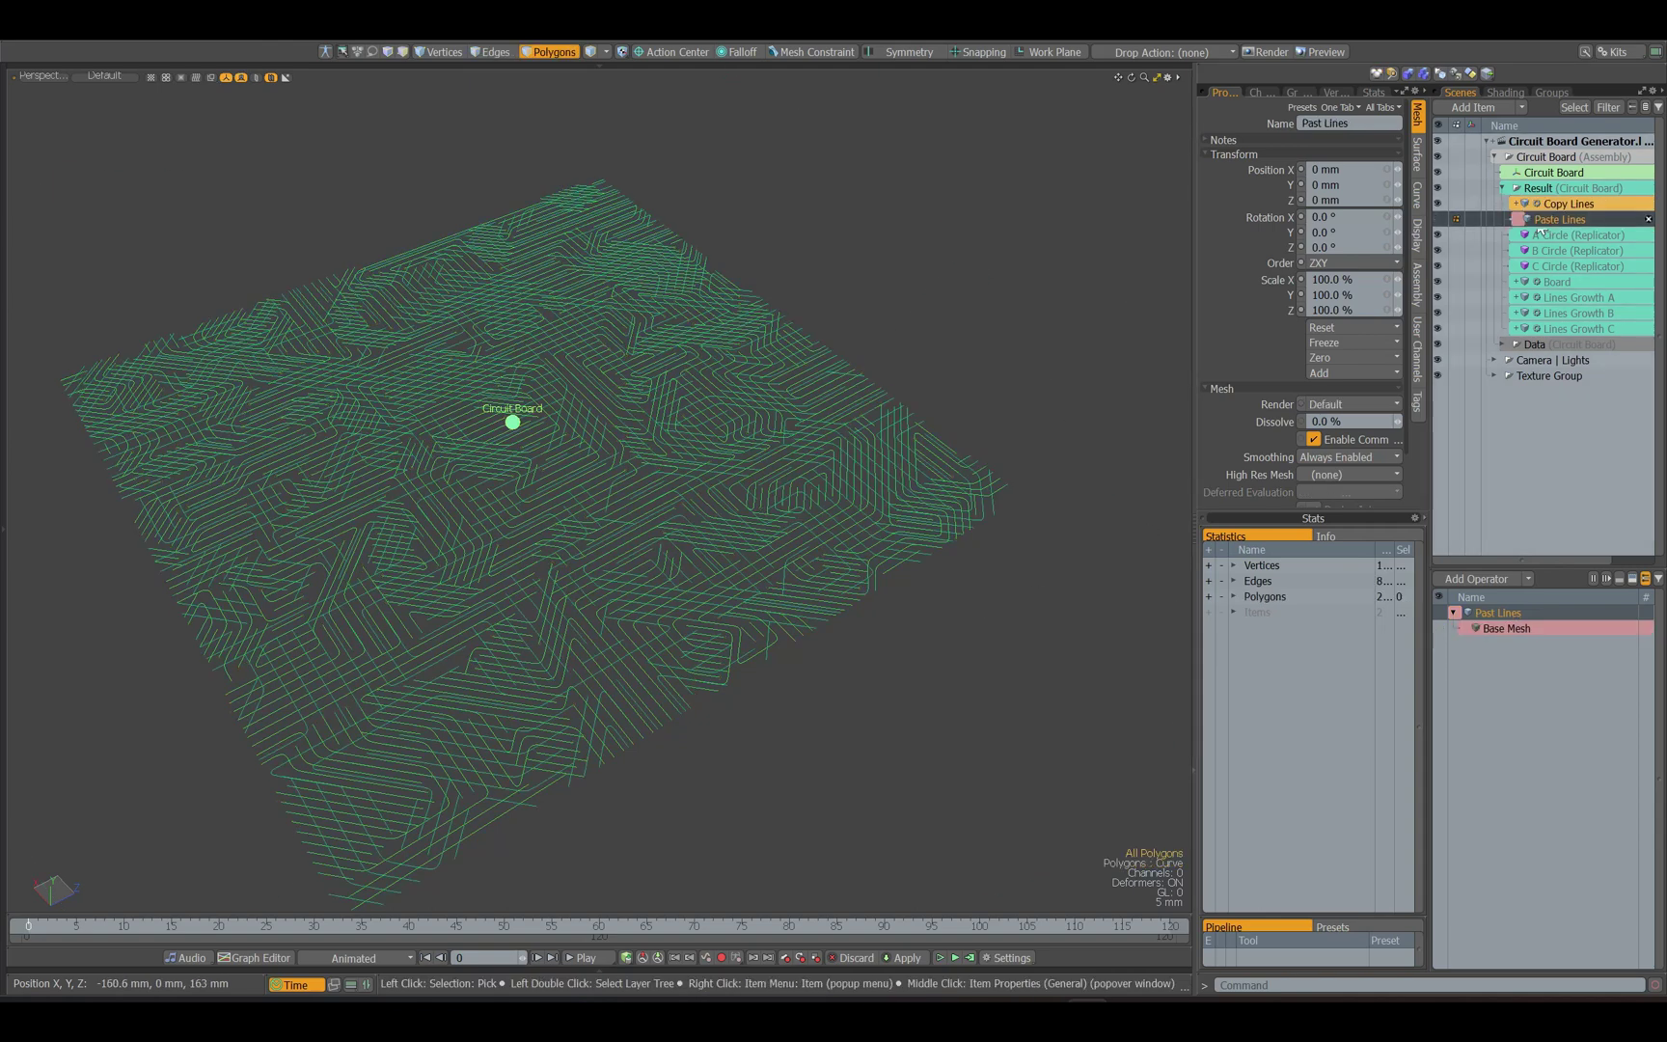
{"action": "right_click_drag", "start_coordinate": [635, 938], "coordinate": [1016, 577]}
{"action": "key", "text": "Delete"}
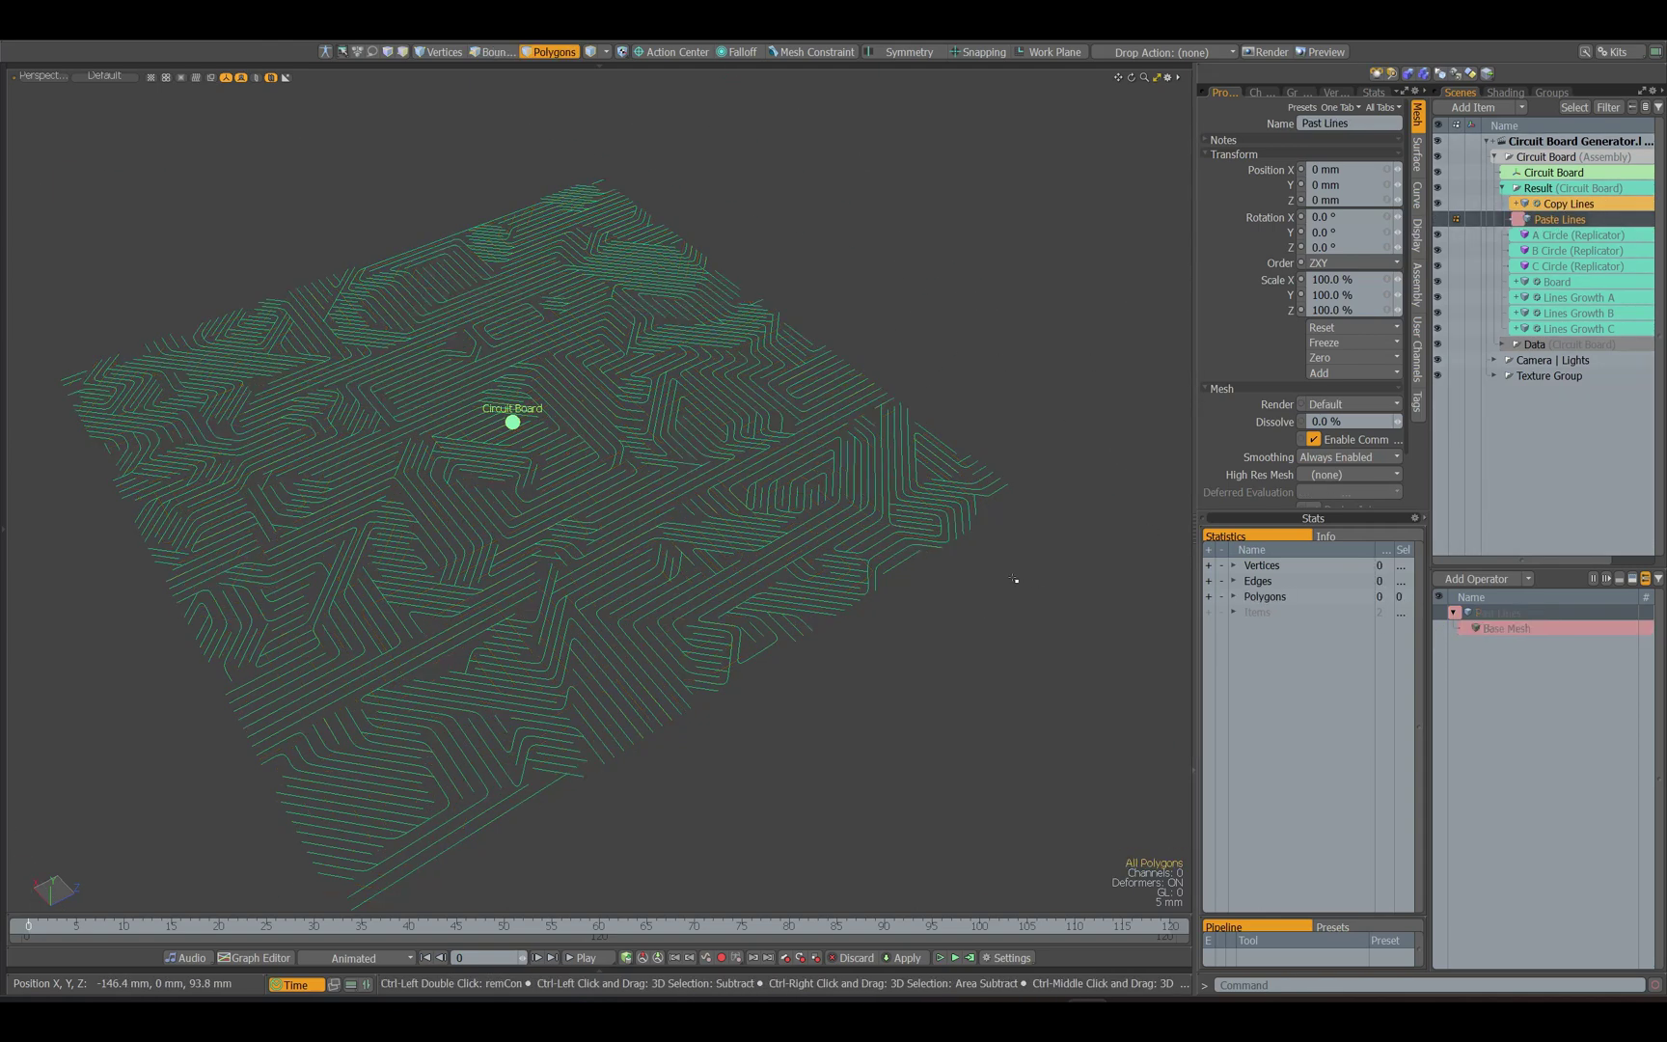
{"action": "key", "text": "ctrl+v"}
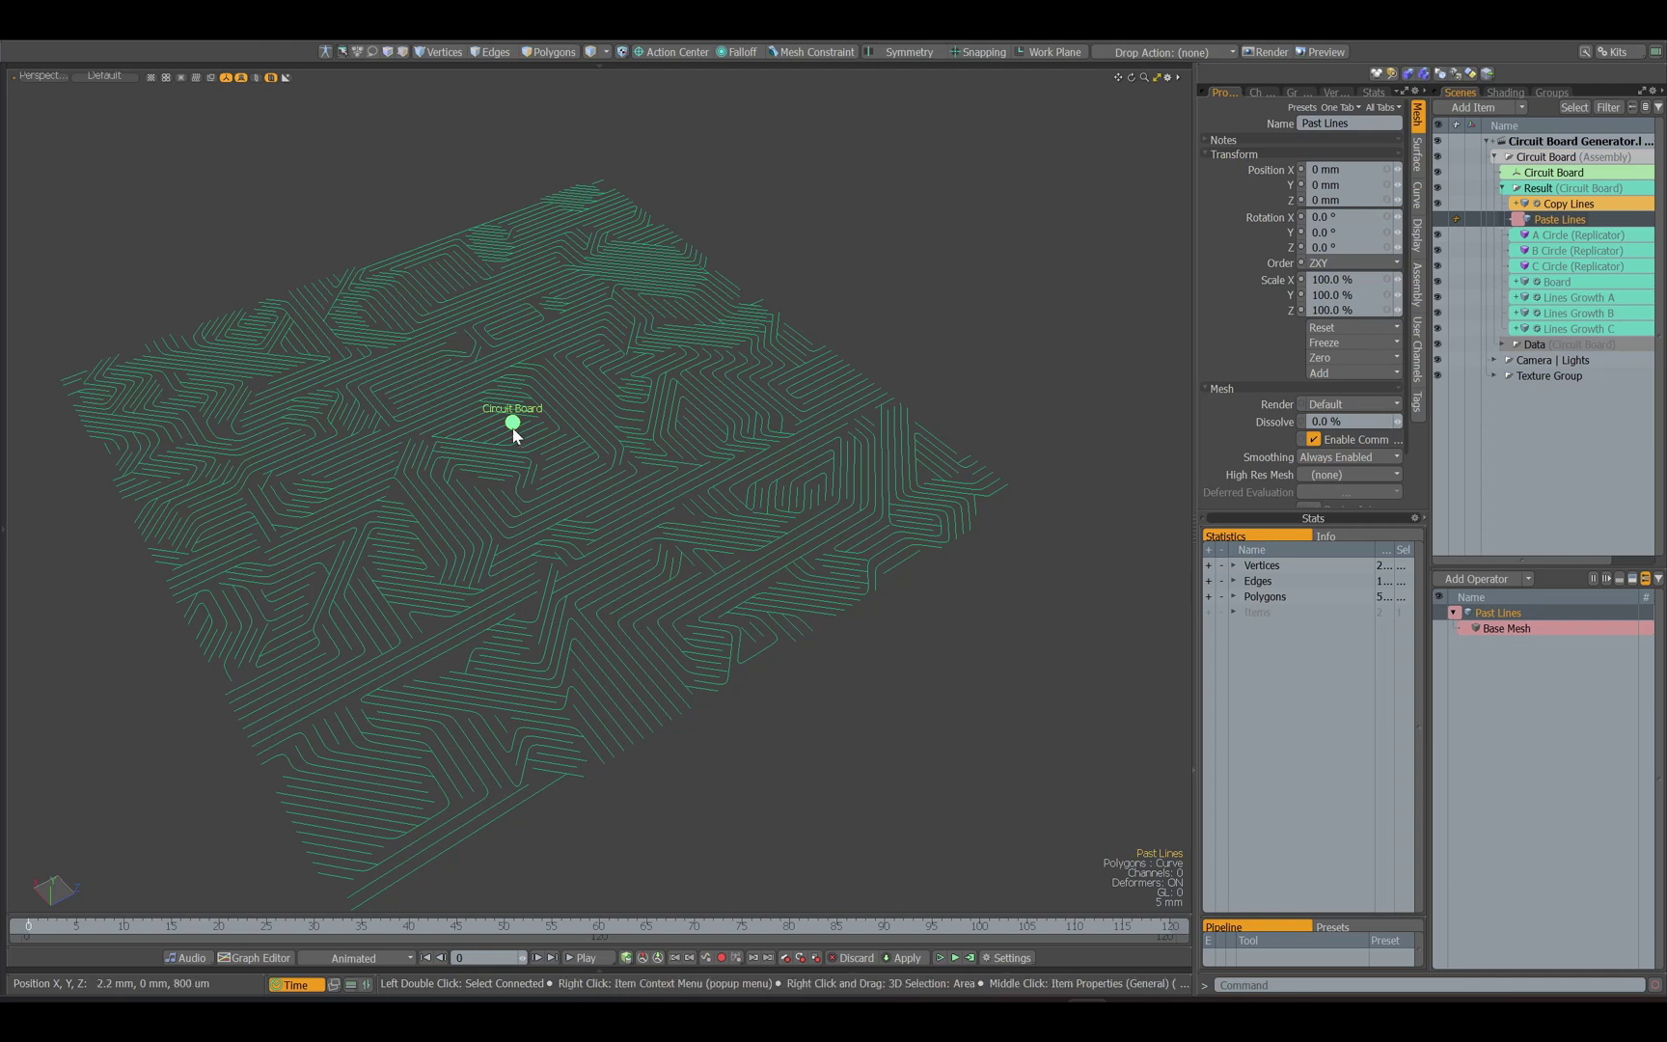
Switch off Edit for the Circuit Board controller and scrub the timeline to frame 120 to preview the line growth
{"action": "left_click", "coordinate": [513, 425]}
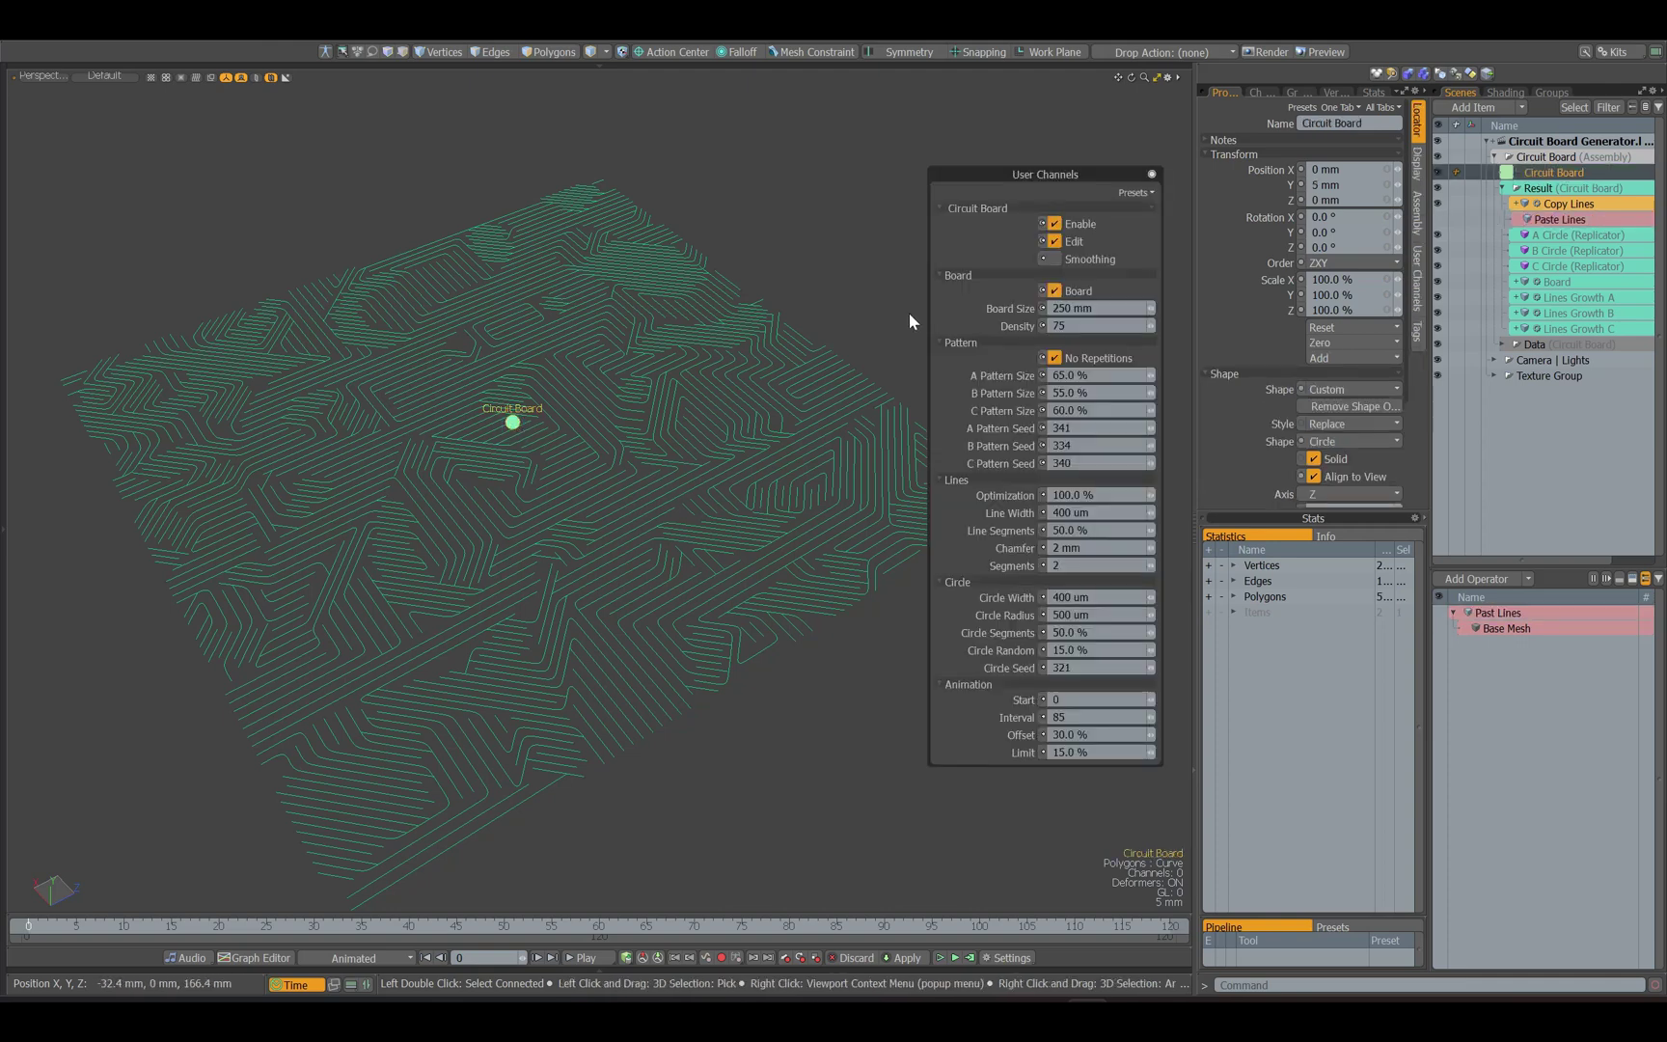
{"action": "left_click", "coordinate": [1054, 242]}
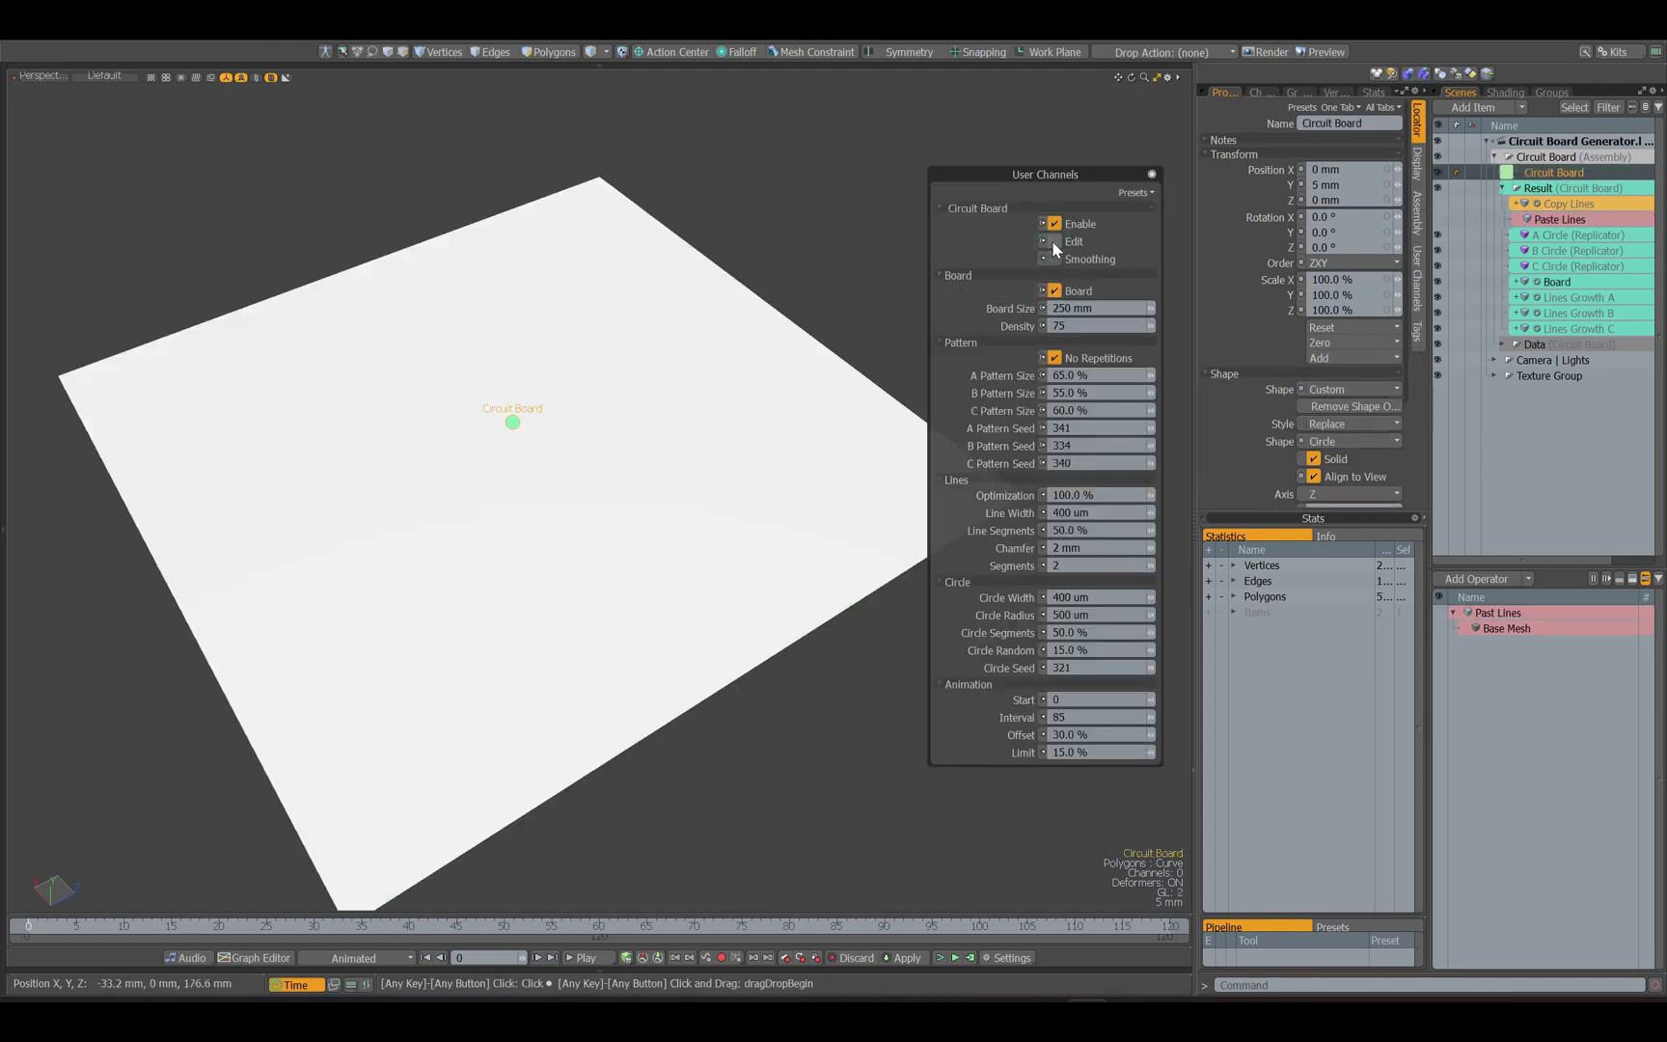
{"action": "left_click_drag", "start_coordinate": [30, 926], "coordinate": [854, 925]}
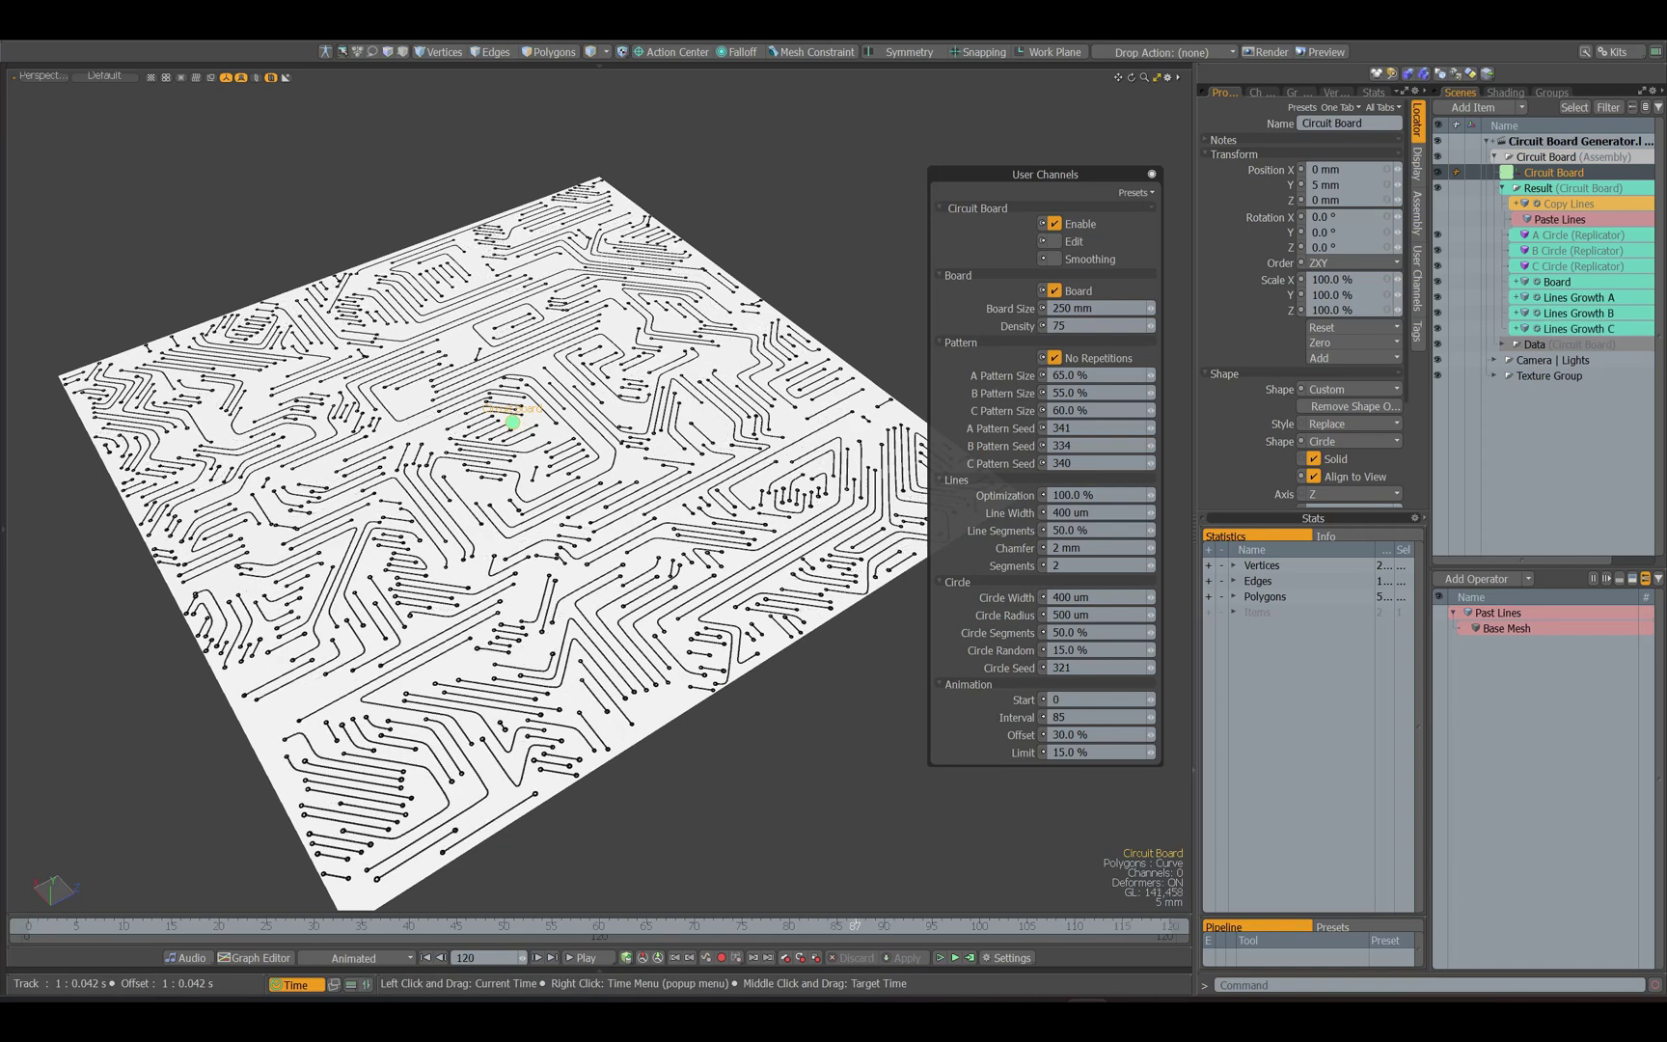
{"action": "scroll", "coordinate": [507, 494], "scroll_direction": "up", "scroll_amount": 4}
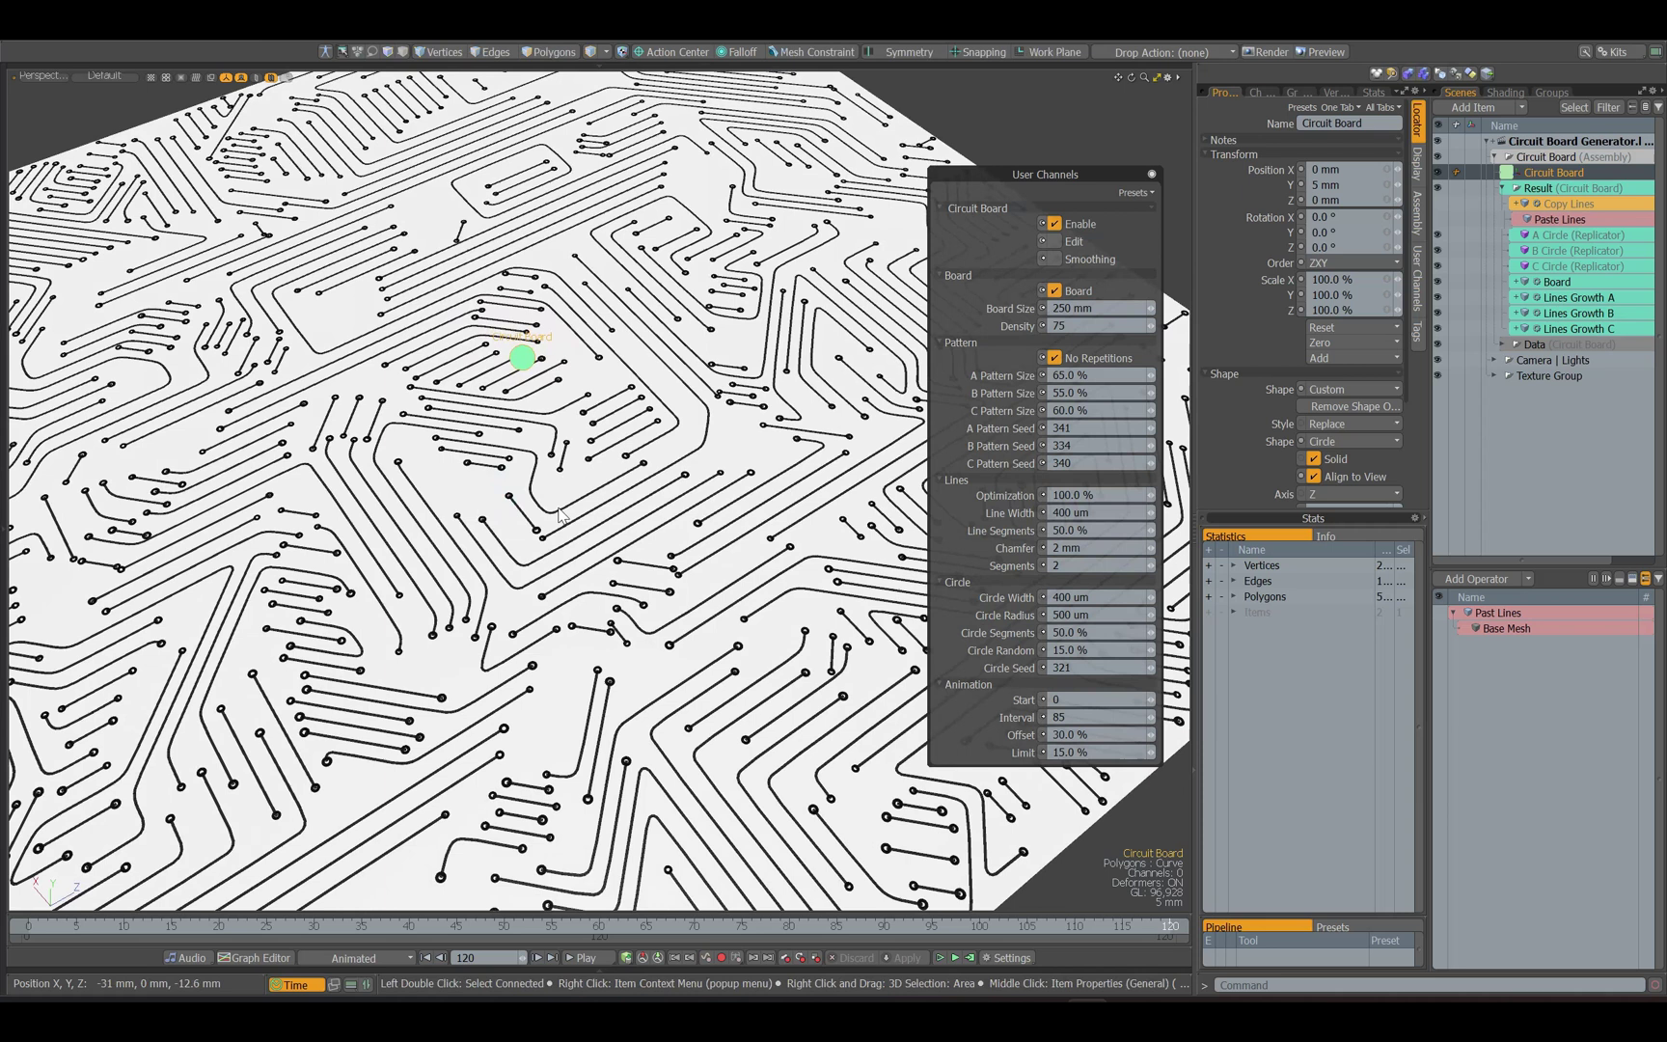
Switch Edit back on and set the lines' Optimization to 400%
{"action": "left_click", "coordinate": [1057, 240]}
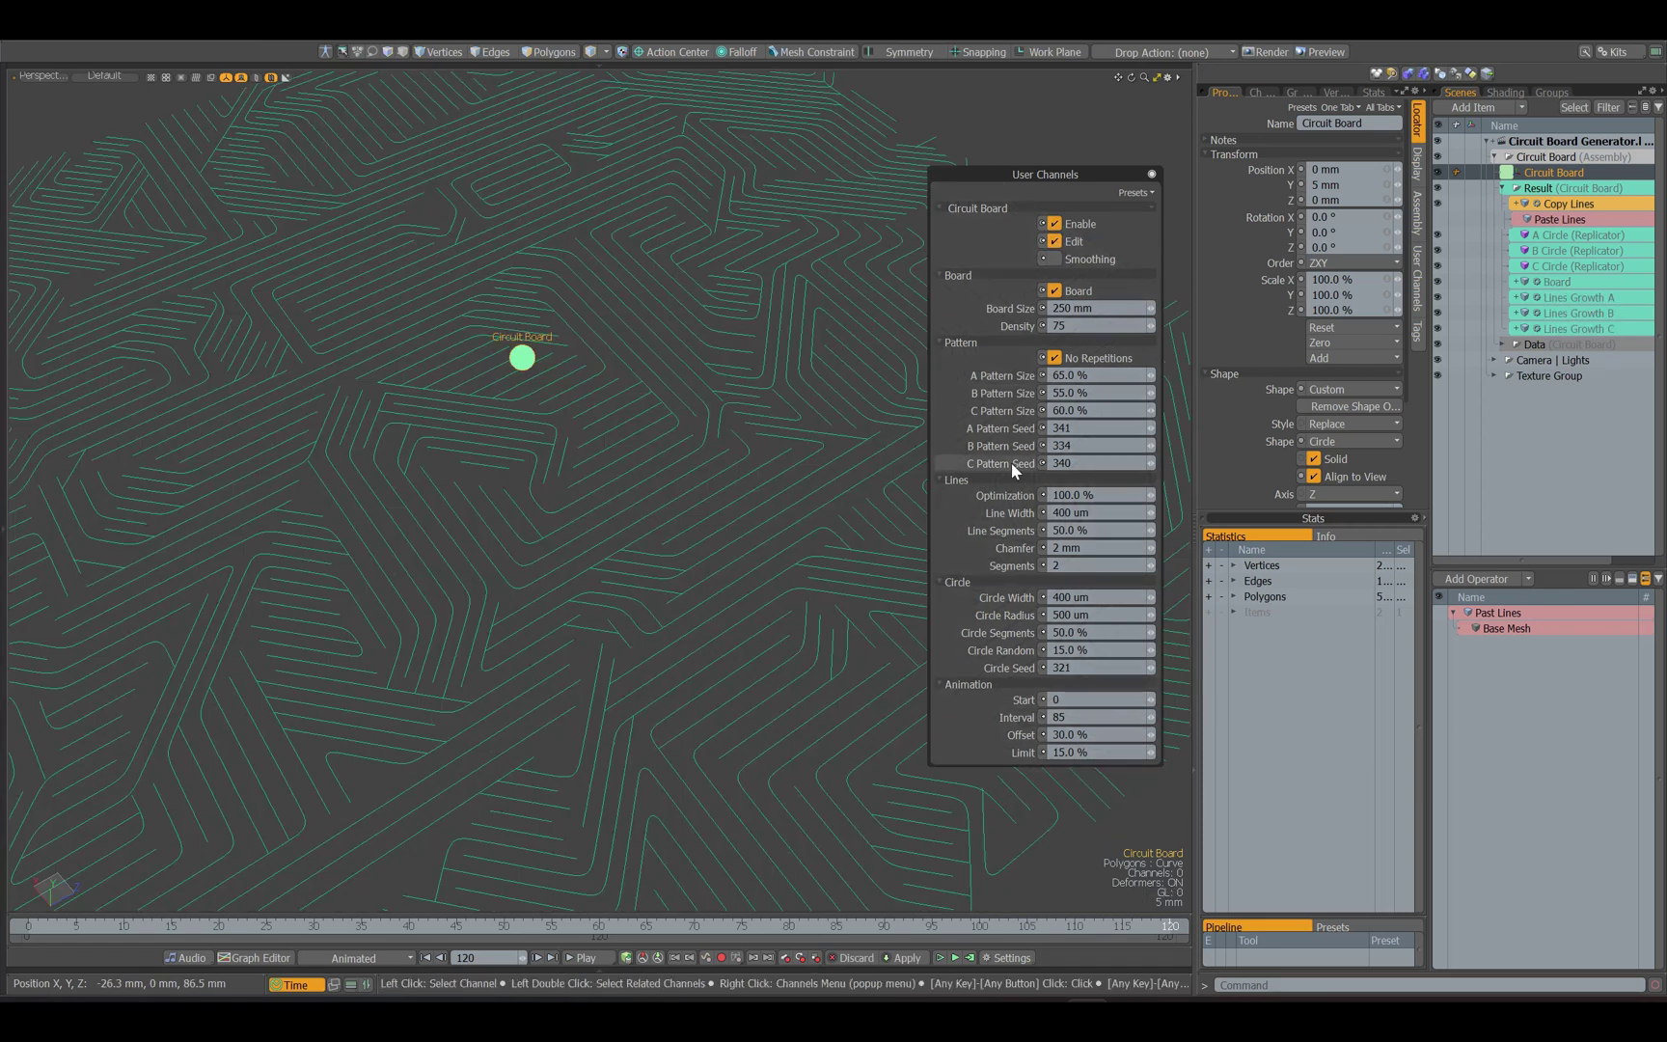
{"action": "left_click", "coordinate": [999, 497]}
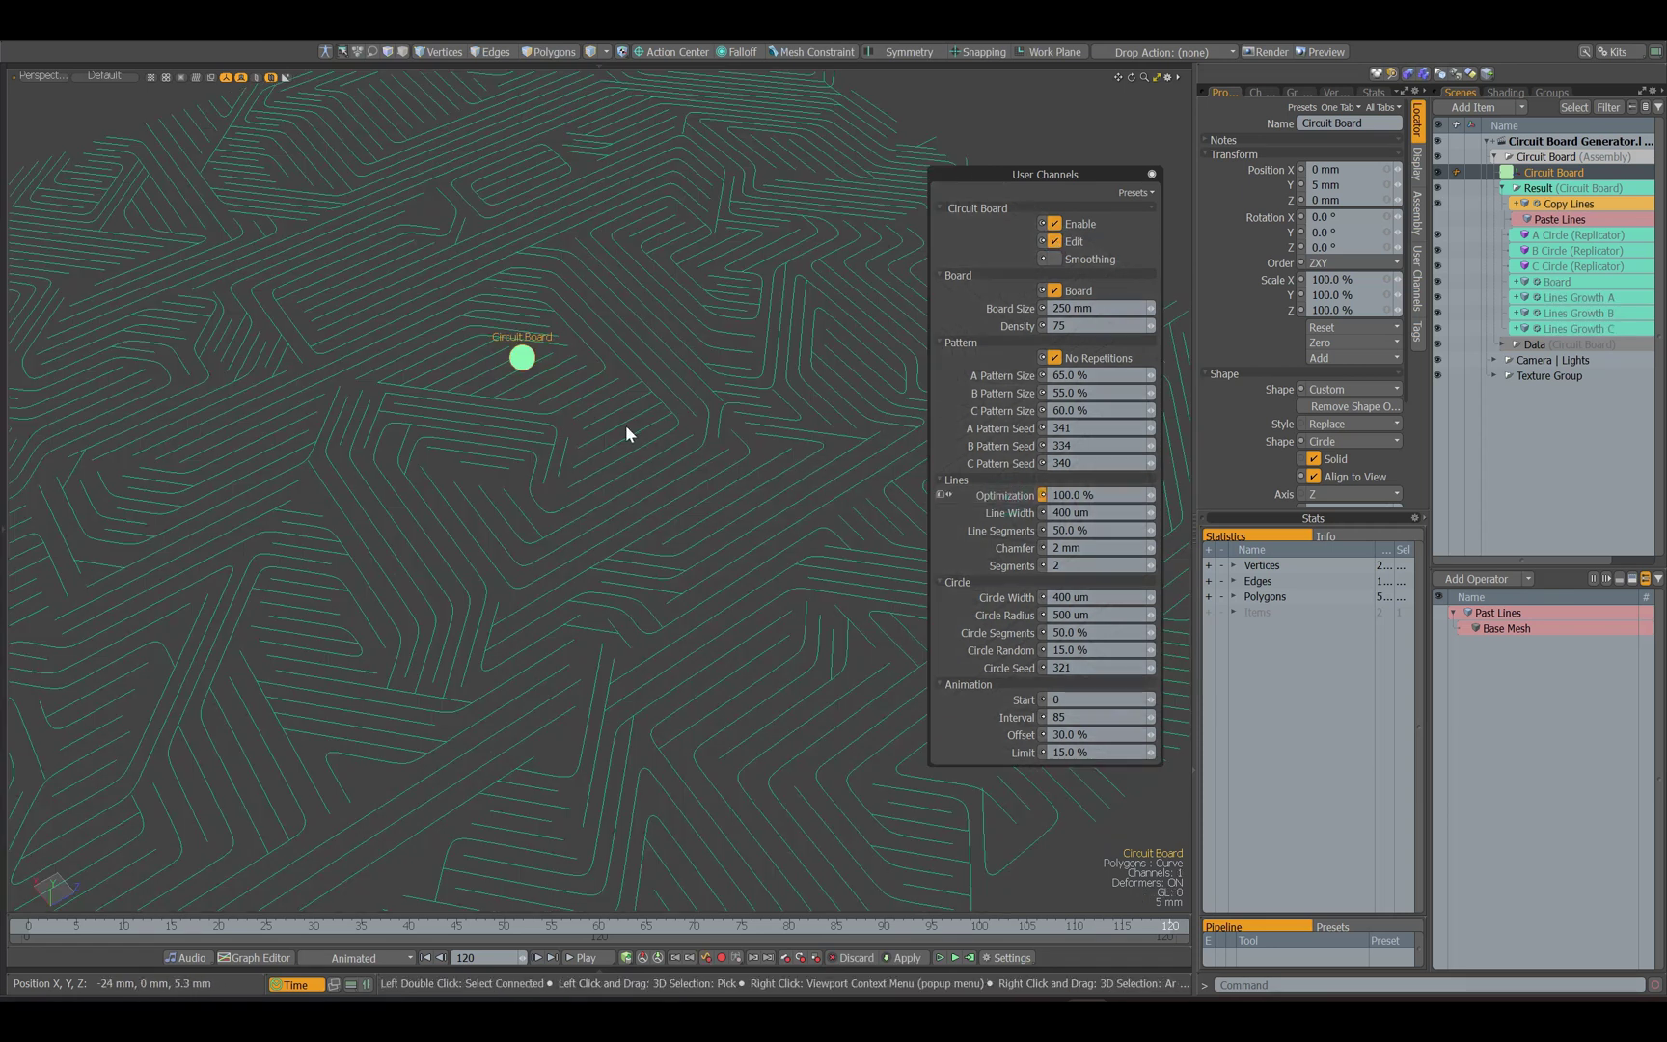
{"action": "left_click", "coordinate": [1073, 495]}
{"action": "type", "text": "400"}
{"action": "key", "text": "Return"}
Set the lines' Optimization to 100%
{"action": "left_click", "coordinate": [1017, 501]}
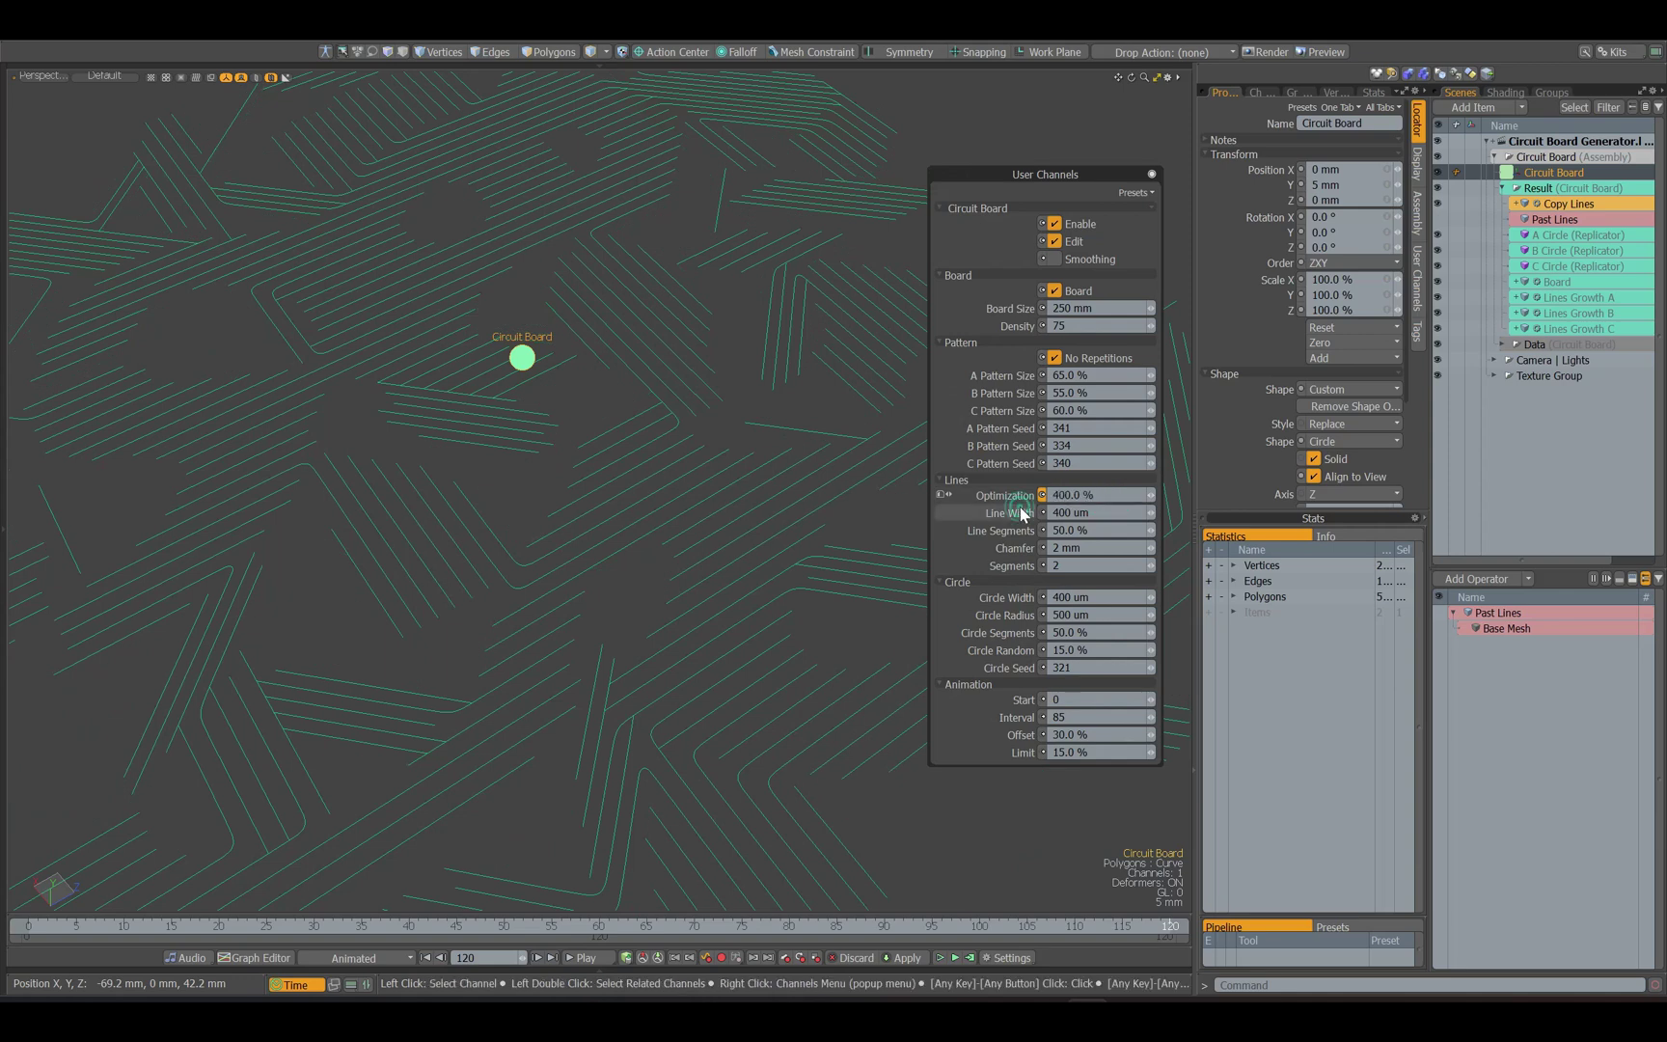
{"action": "type", "text": "1"}
{"action": "key", "text": "Return"}
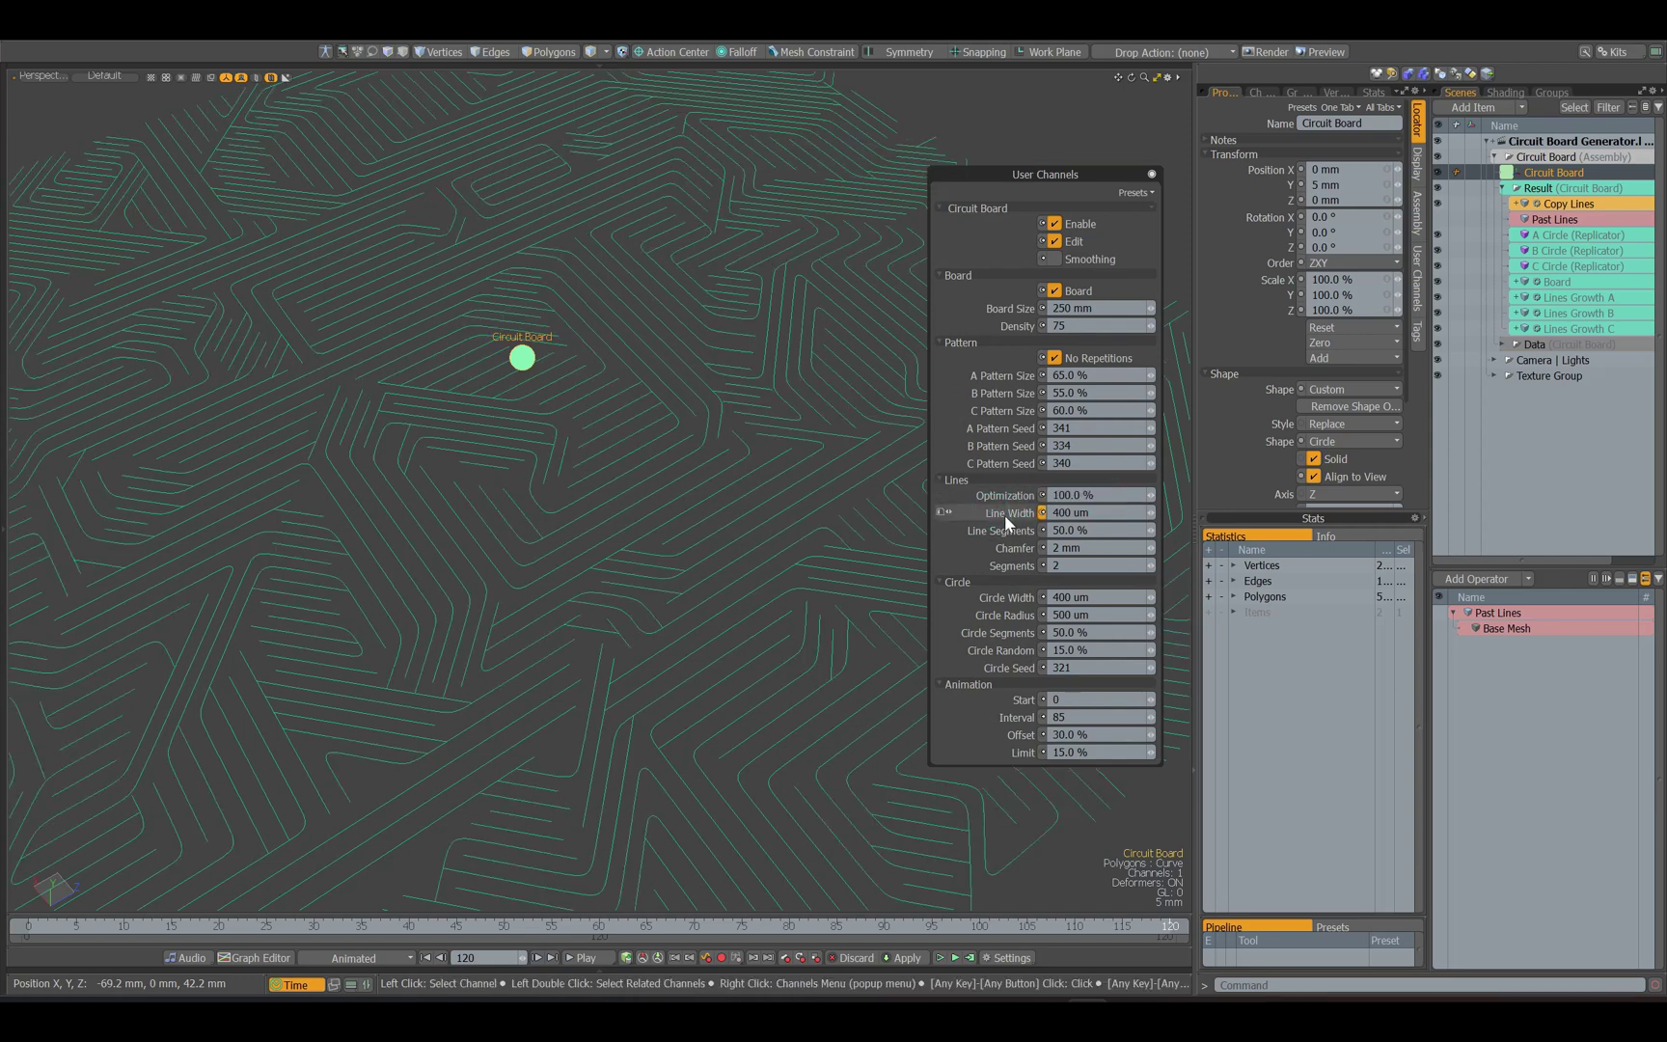
Switch off Edit, try a Line Width of 500 um and set it back to 400 um
{"action": "left_click", "coordinate": [1055, 241]}
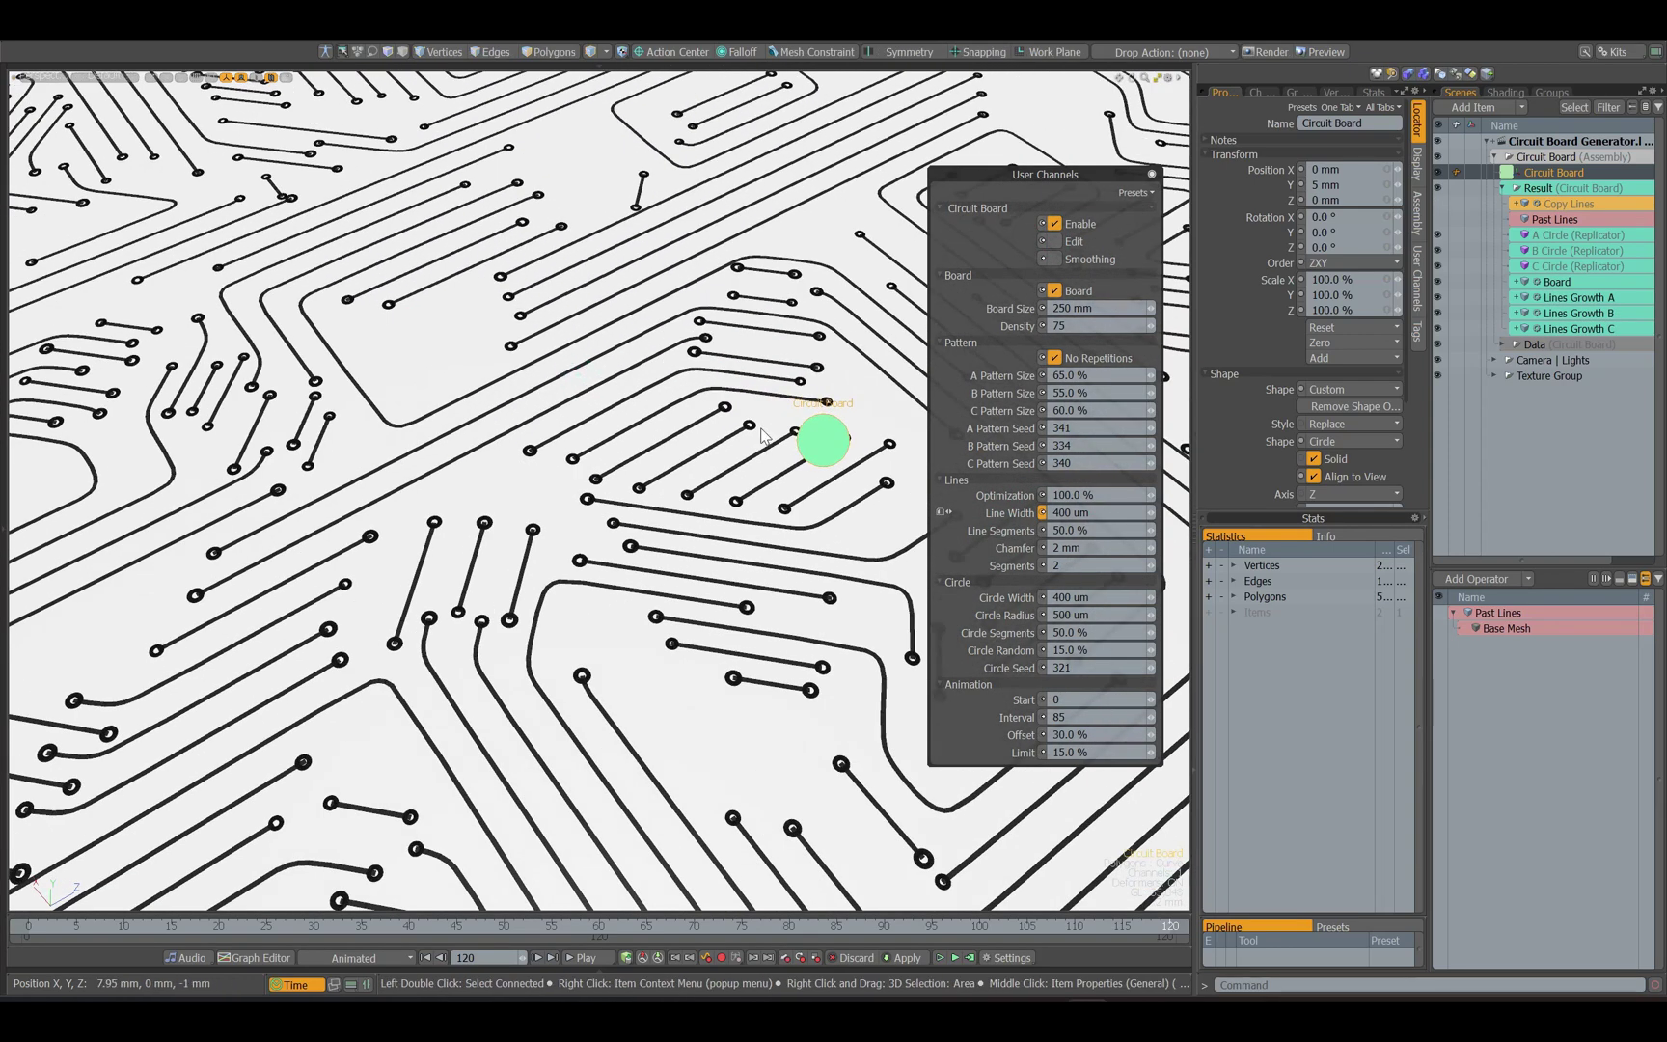
{"action": "left_click", "coordinate": [1151, 518]}
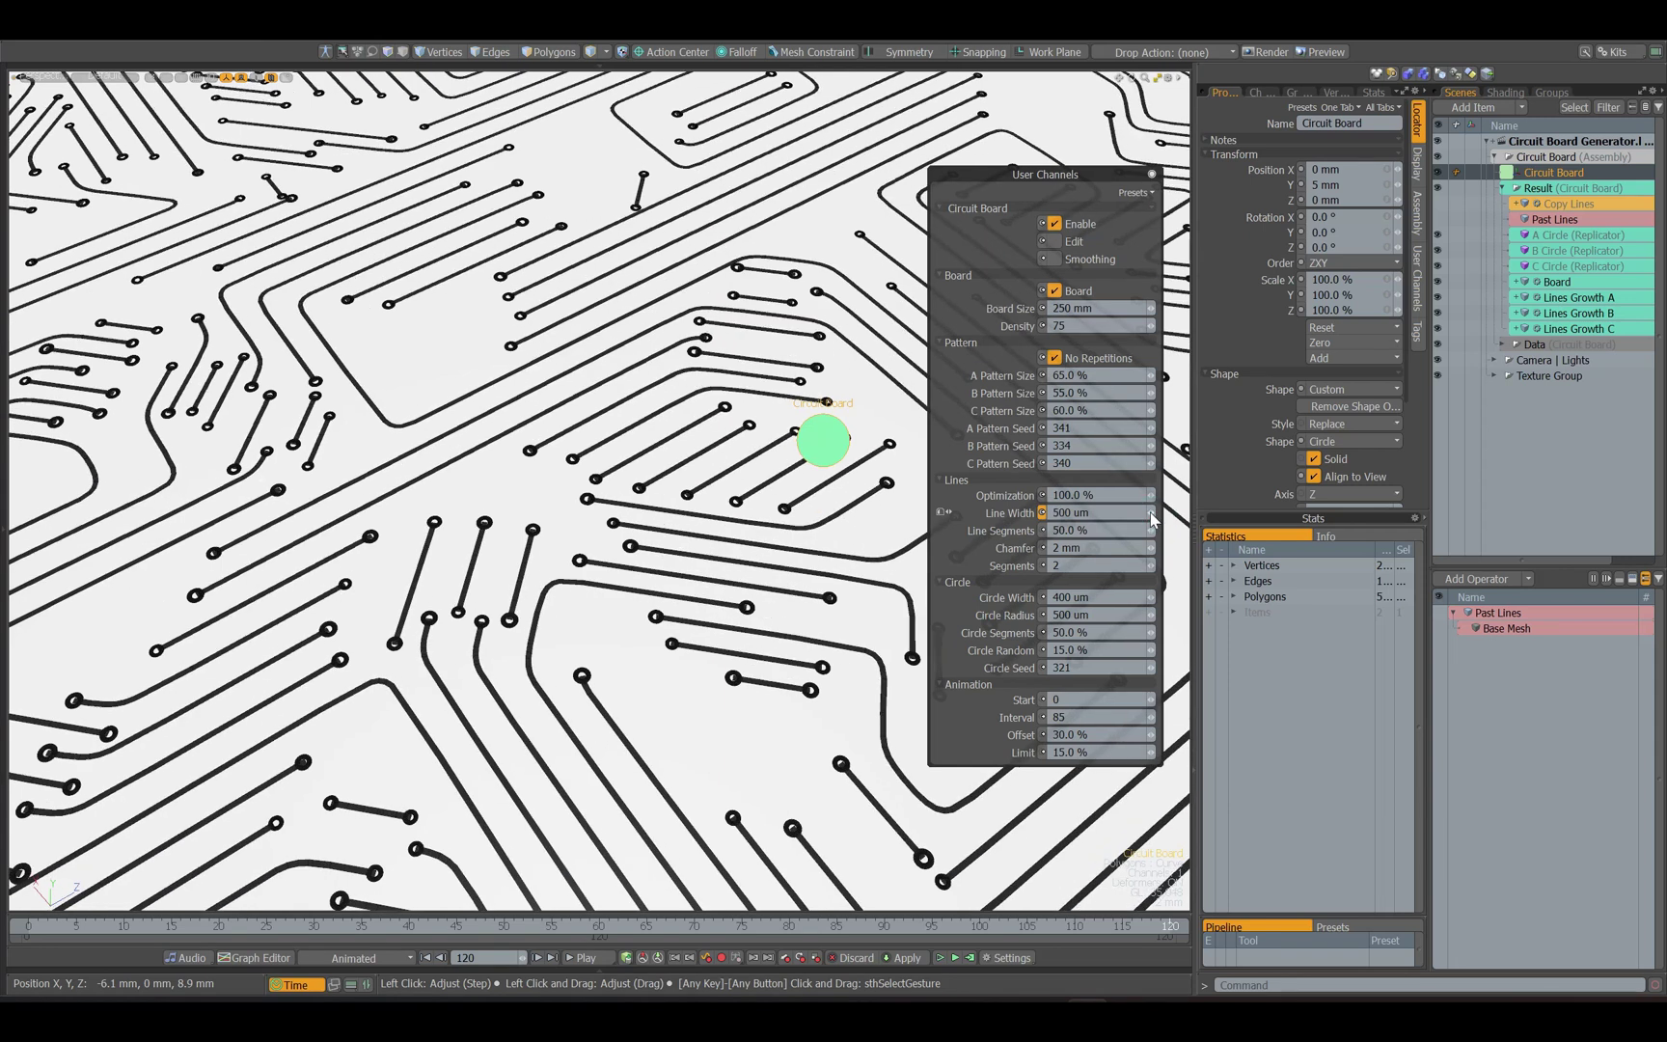
{"action": "left_click", "coordinate": [1151, 518]}
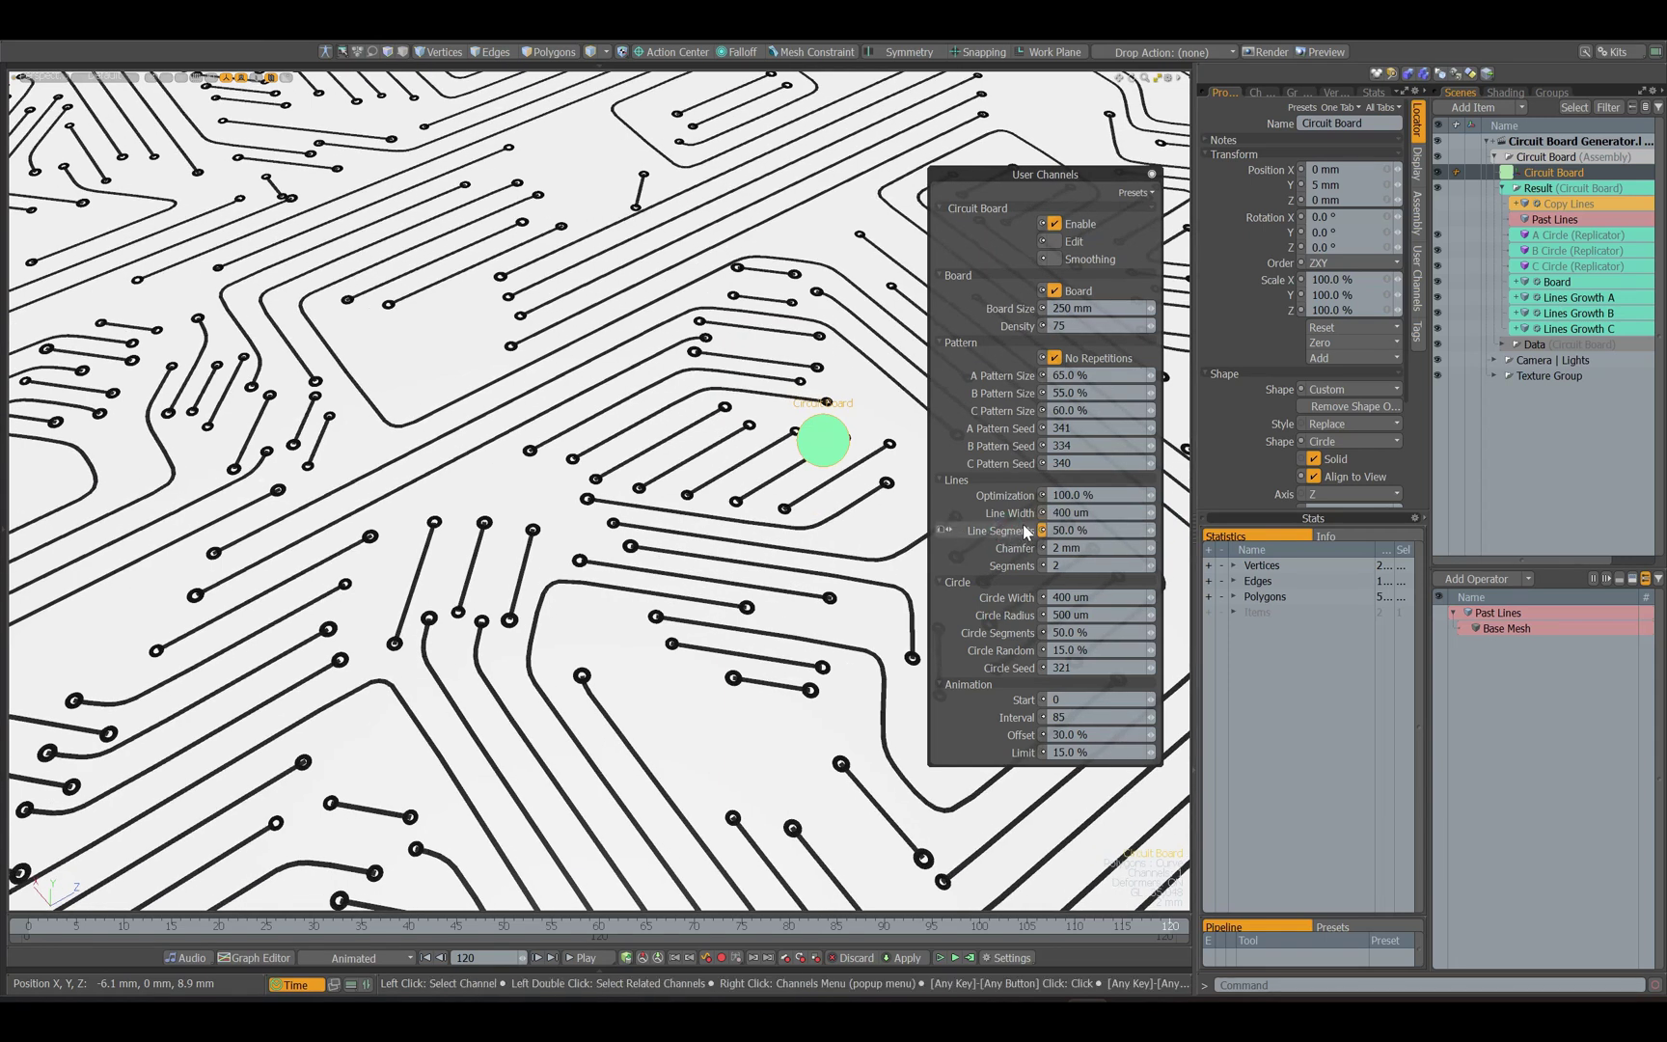
Hide the board and the Circuit Board material, try a different Line Segments percentage on the exposed lines and undo it
{"action": "left_click", "coordinate": [1505, 92]}
{"action": "left_click", "coordinate": [1055, 290]}
{"action": "scroll", "coordinate": [526, 556], "scroll_direction": "up", "scroll_amount": 5}
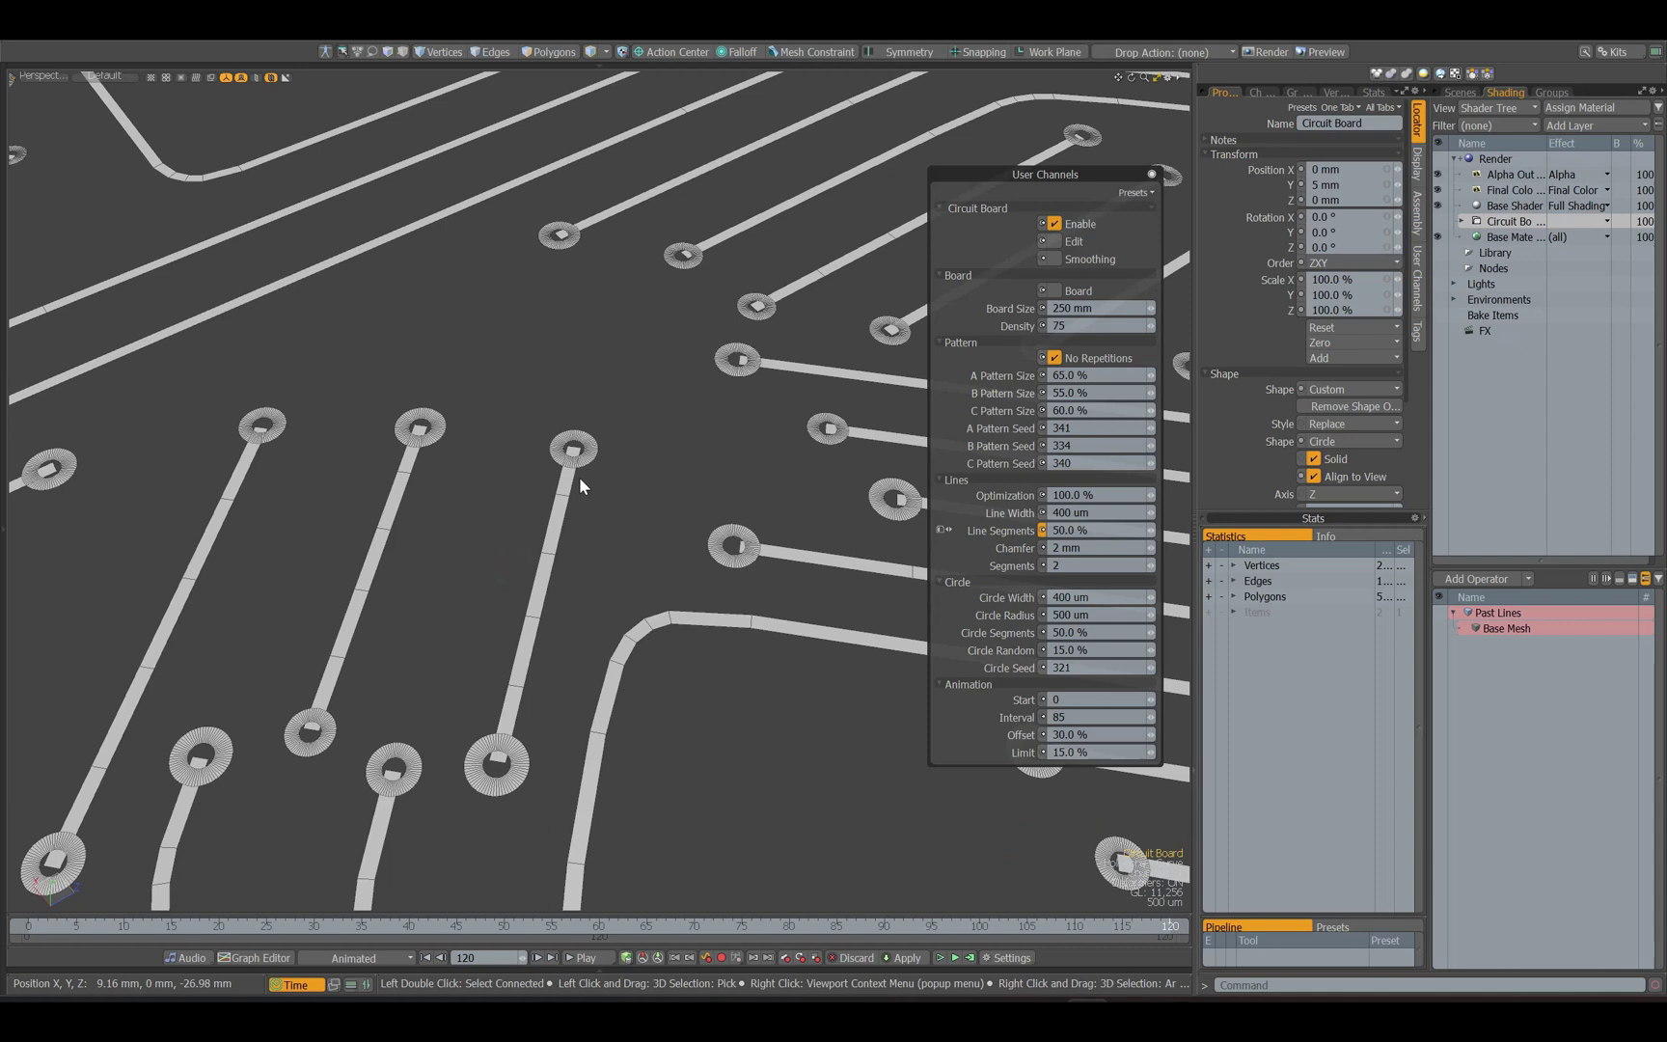
{"action": "scroll", "coordinate": [525, 584], "scroll_direction": "up", "scroll_amount": 3}
{"action": "left_click_drag", "start_coordinate": [525, 584], "coordinate": [567, 453], "text": "alt+shift"}
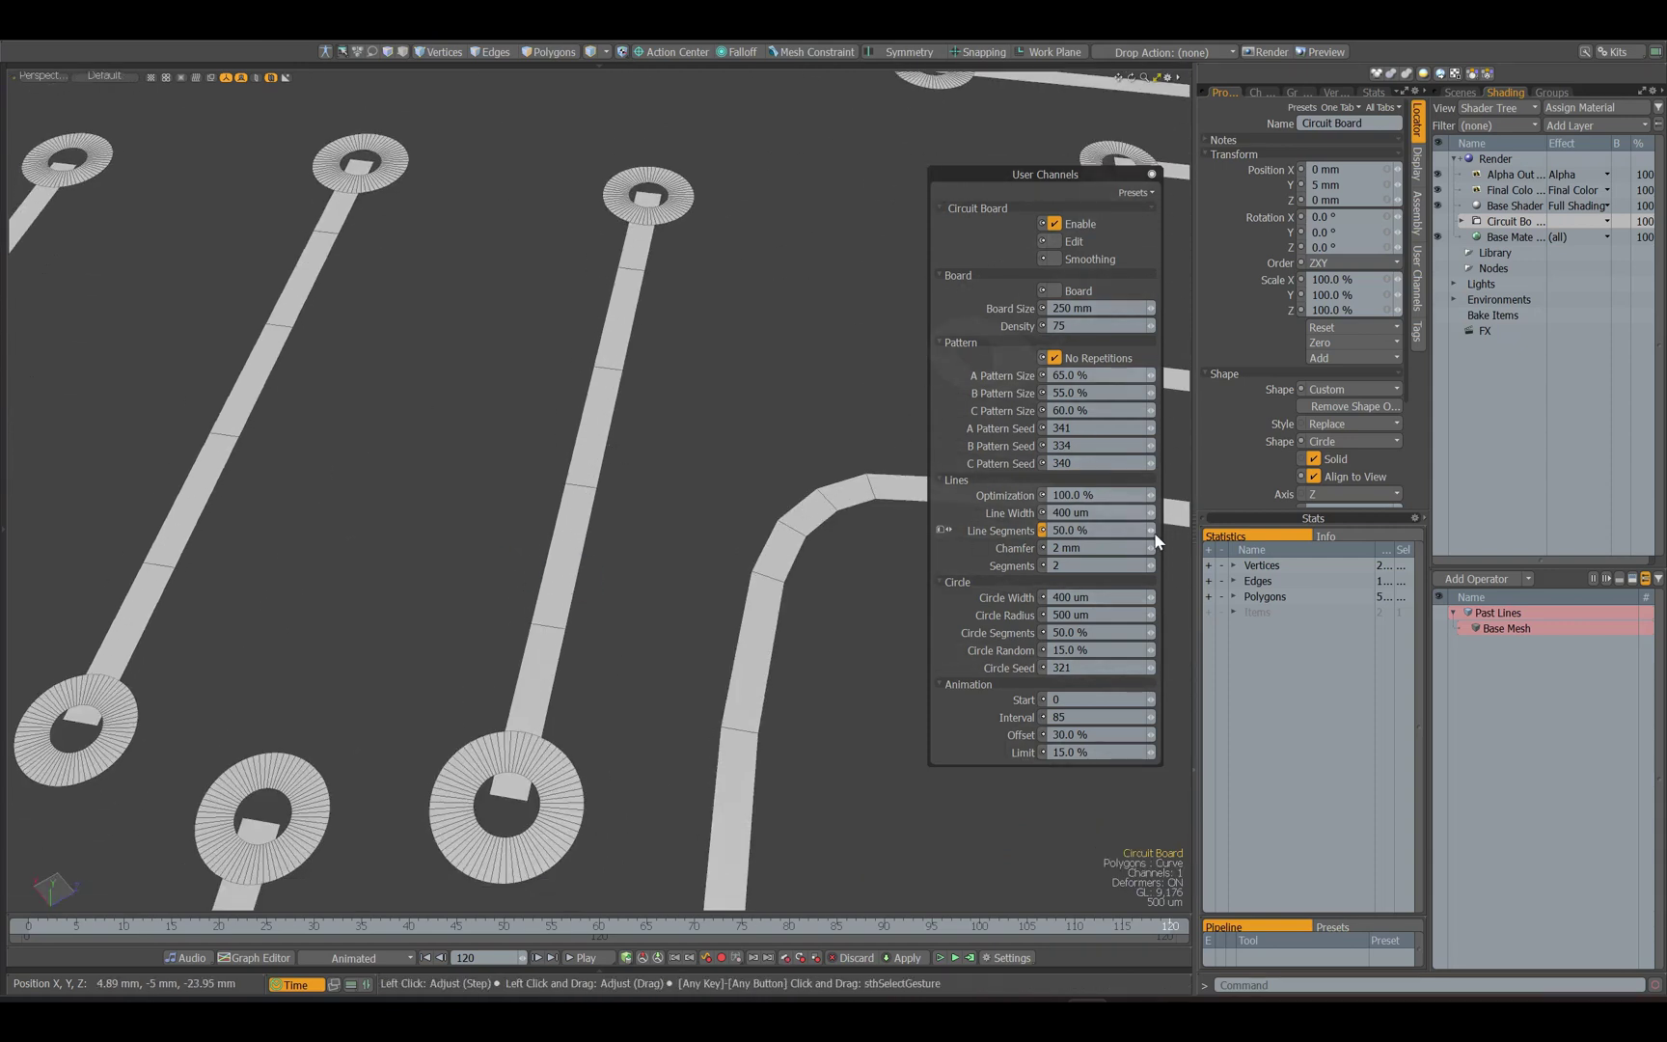
{"action": "mouse_move", "coordinate": [1117, 534]}
{"action": "left_mouse_down"}
{"action": "mouse_move", "coordinate": [924, 545]}
{"action": "mouse_move", "coordinate": [830, 511]}
{"action": "left_mouse_up"}
{"action": "key", "text": "ctrl+z"}
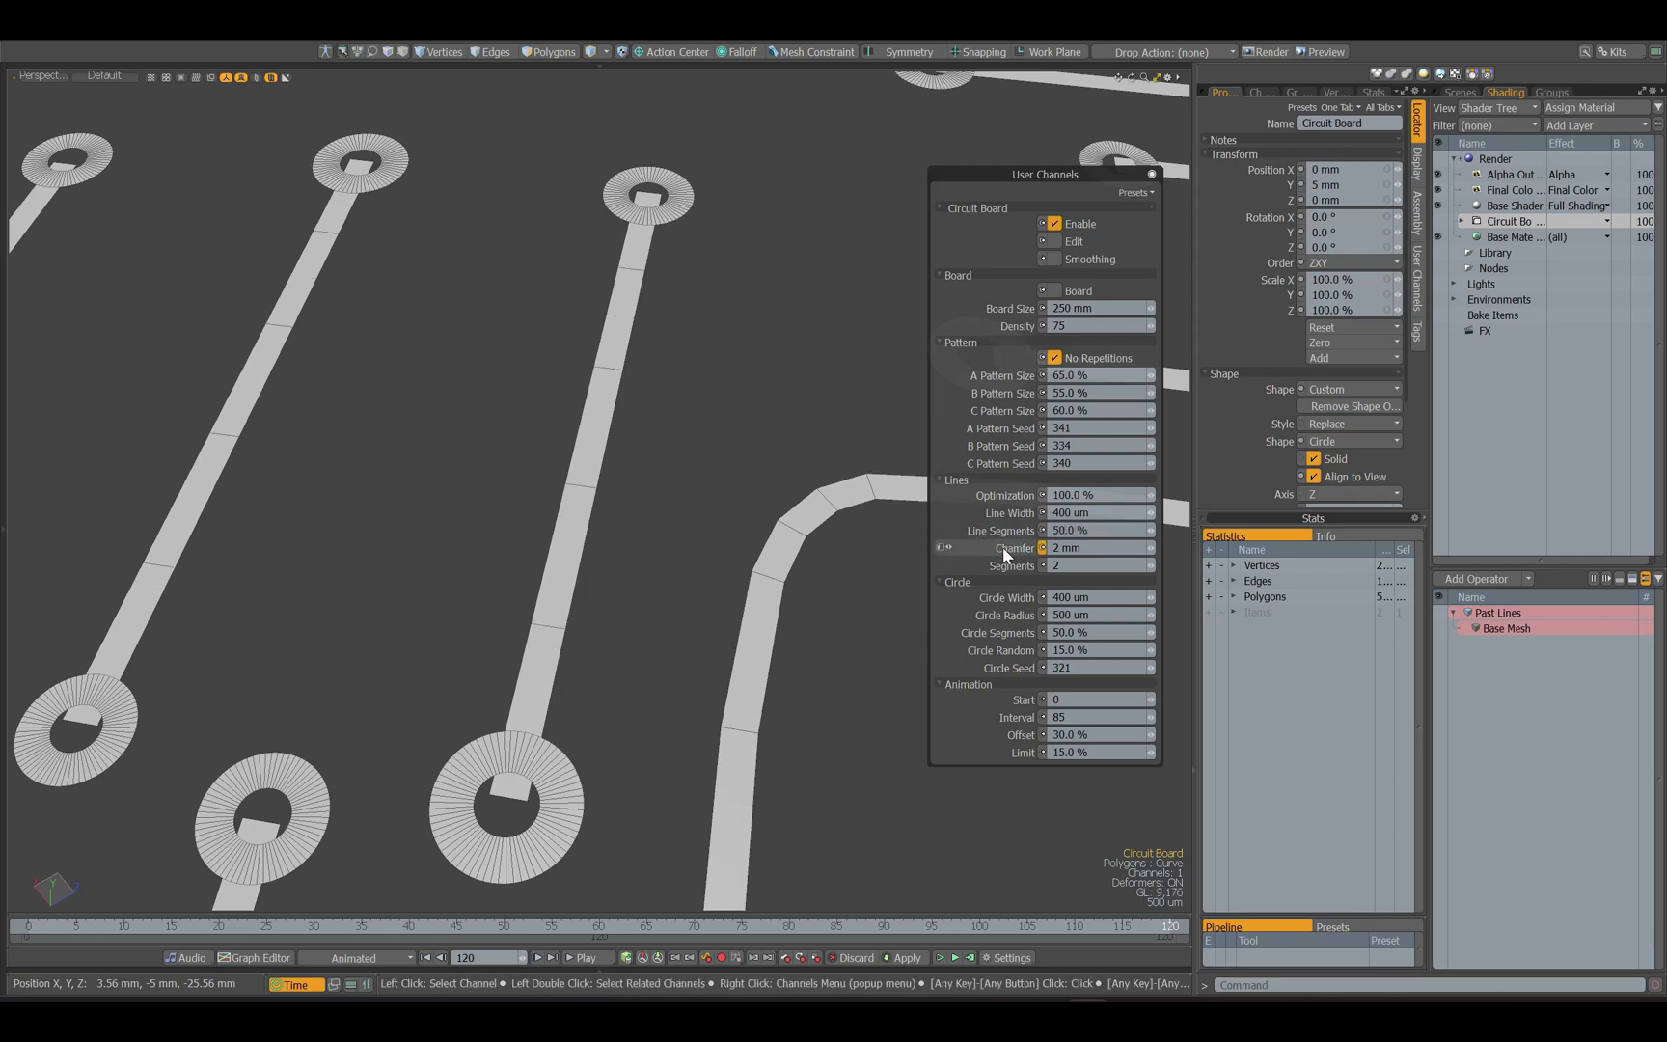
Switch Edit back on and set the lines' Chamfer to 1 mm
{"action": "left_click", "coordinate": [1054, 241]}
{"action": "left_click", "coordinate": [630, 455]}
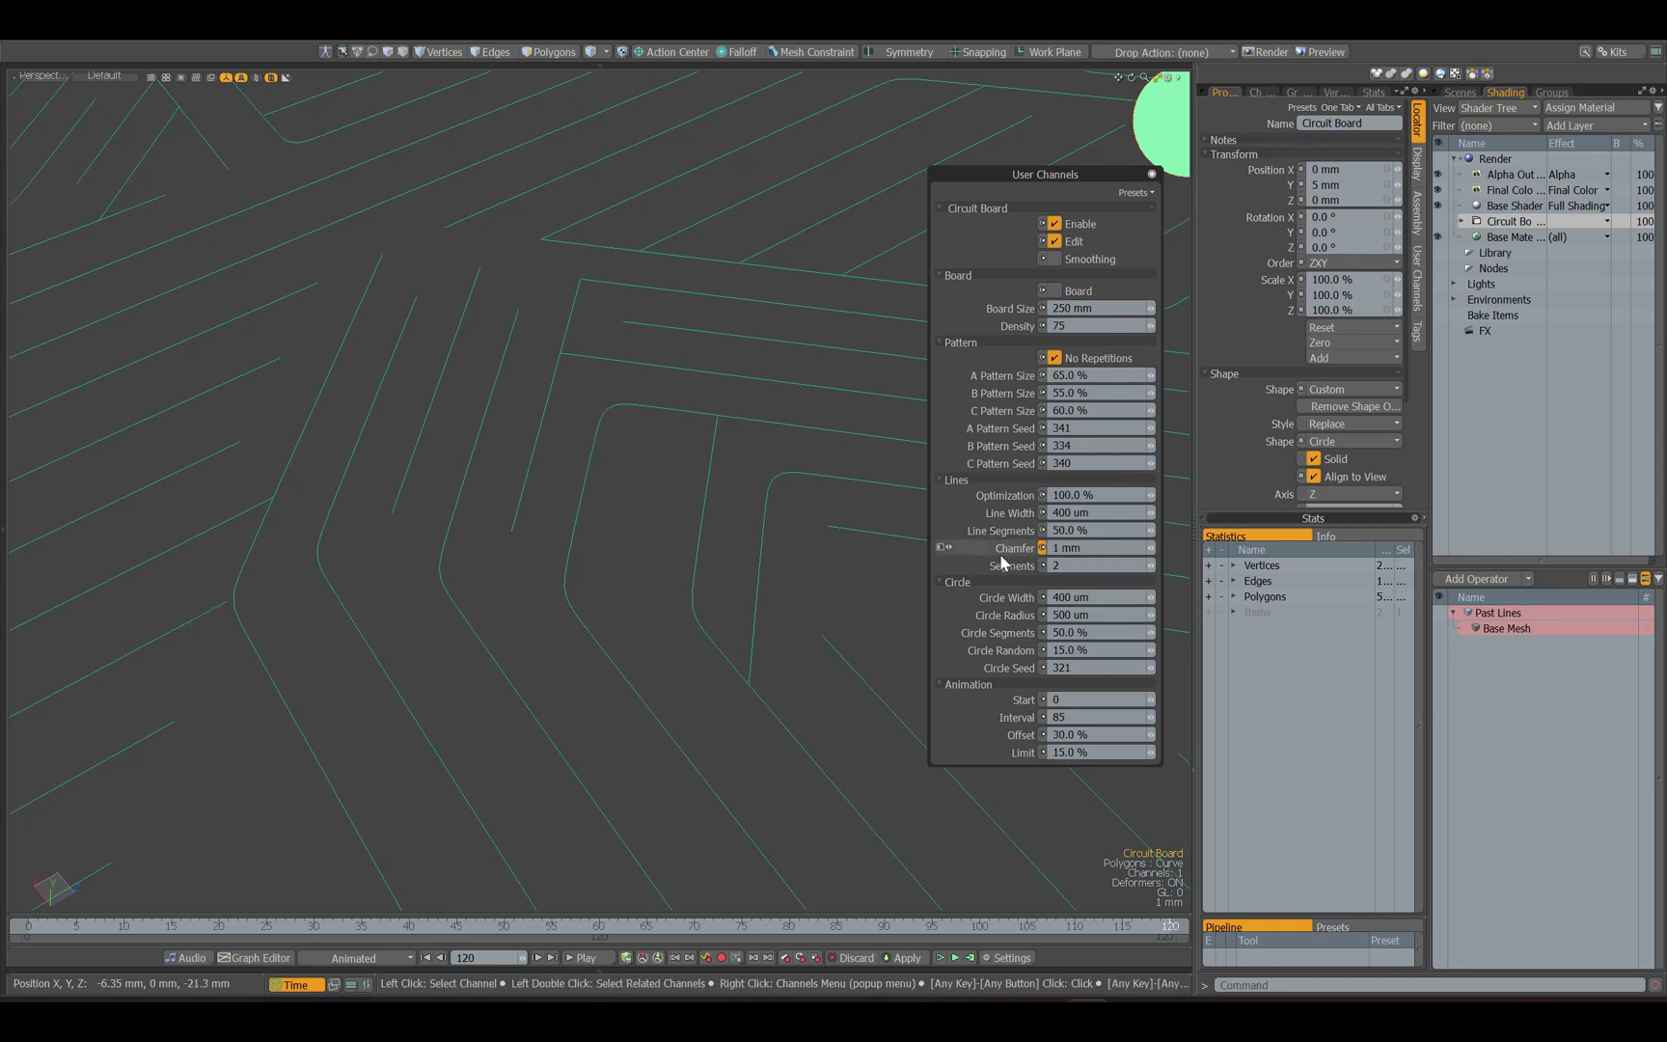
Select the vertices of one chamfered corner in the Copy Lines mesh to examine its segments
{"action": "left_click", "coordinate": [1003, 569]}
{"action": "left_click_drag", "start_coordinate": [600, 470], "coordinate": [617, 471], "text": "ctrl+alt"}
{"action": "left_click", "coordinate": [671, 379]}
{"action": "key", "text": "1"}
{"action": "left_click_drag", "start_coordinate": [640, 375], "coordinate": [600, 396]}
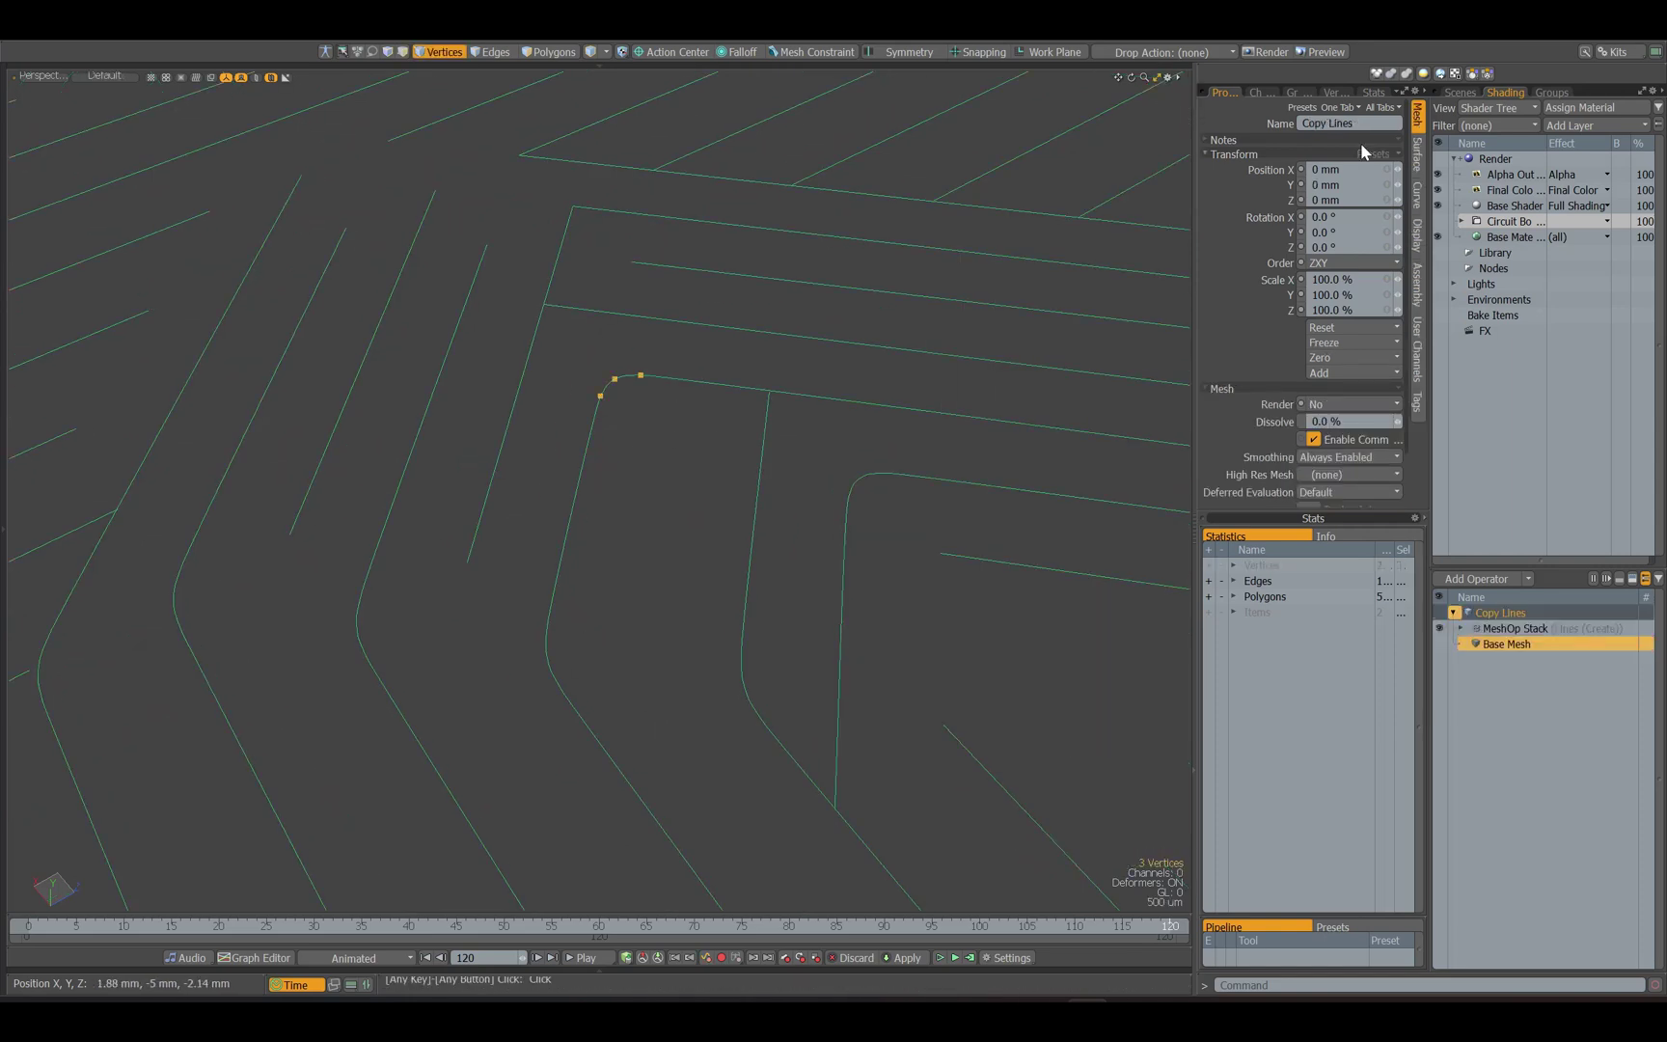
Reselect the Circuit Board controller, try 5 chamfer Segments for the lines and undo the change
{"action": "left_click", "coordinate": [1460, 93]}
{"action": "left_click", "coordinate": [1547, 172], "text": "ctrl"}
{"action": "type", "text": "7"}
{"action": "key", "text": "Return"}
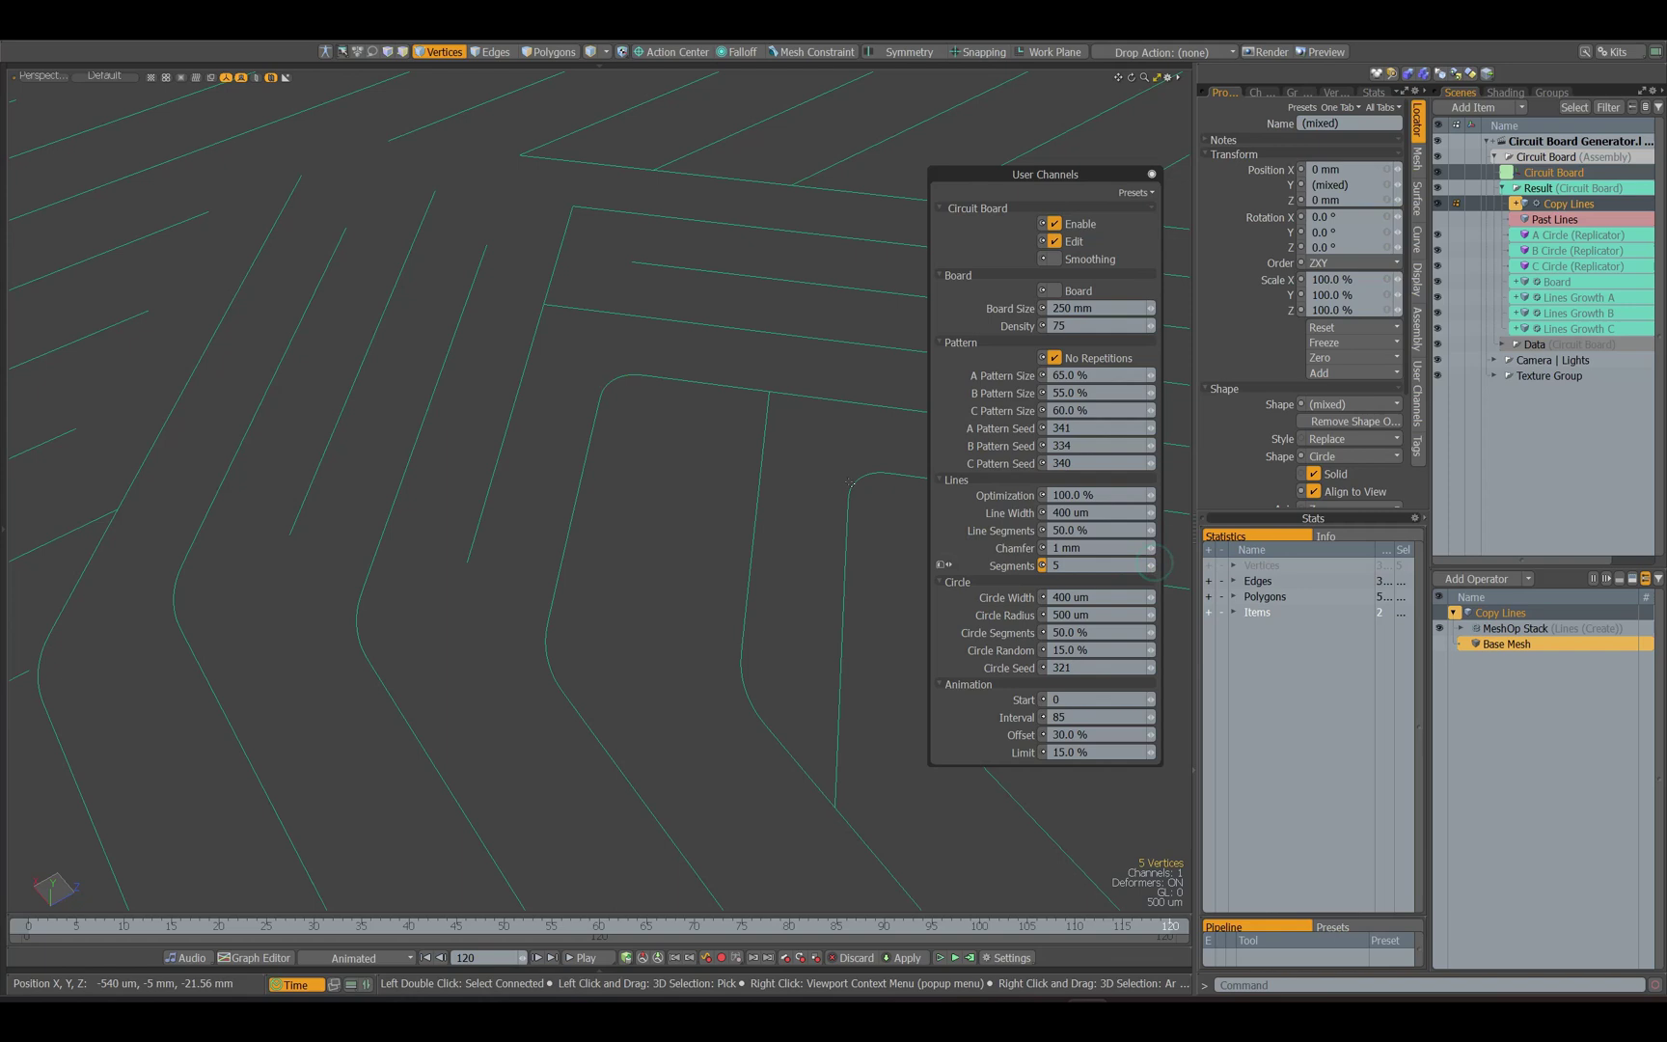
{"action": "mouse_move", "coordinate": [636, 463]}
{"action": "left_mouse_down", "text": "alt"}
{"action": "mouse_move", "coordinate": [653, 469]}
{"action": "mouse_move", "coordinate": [653, 444]}
{"action": "left_mouse_up", "text": "alt"}
{"action": "key", "text": "ctrl+z"}
Select the Chamfer and Segments channels together and review the whole line pattern
{"action": "left_click", "coordinate": [1009, 550]}
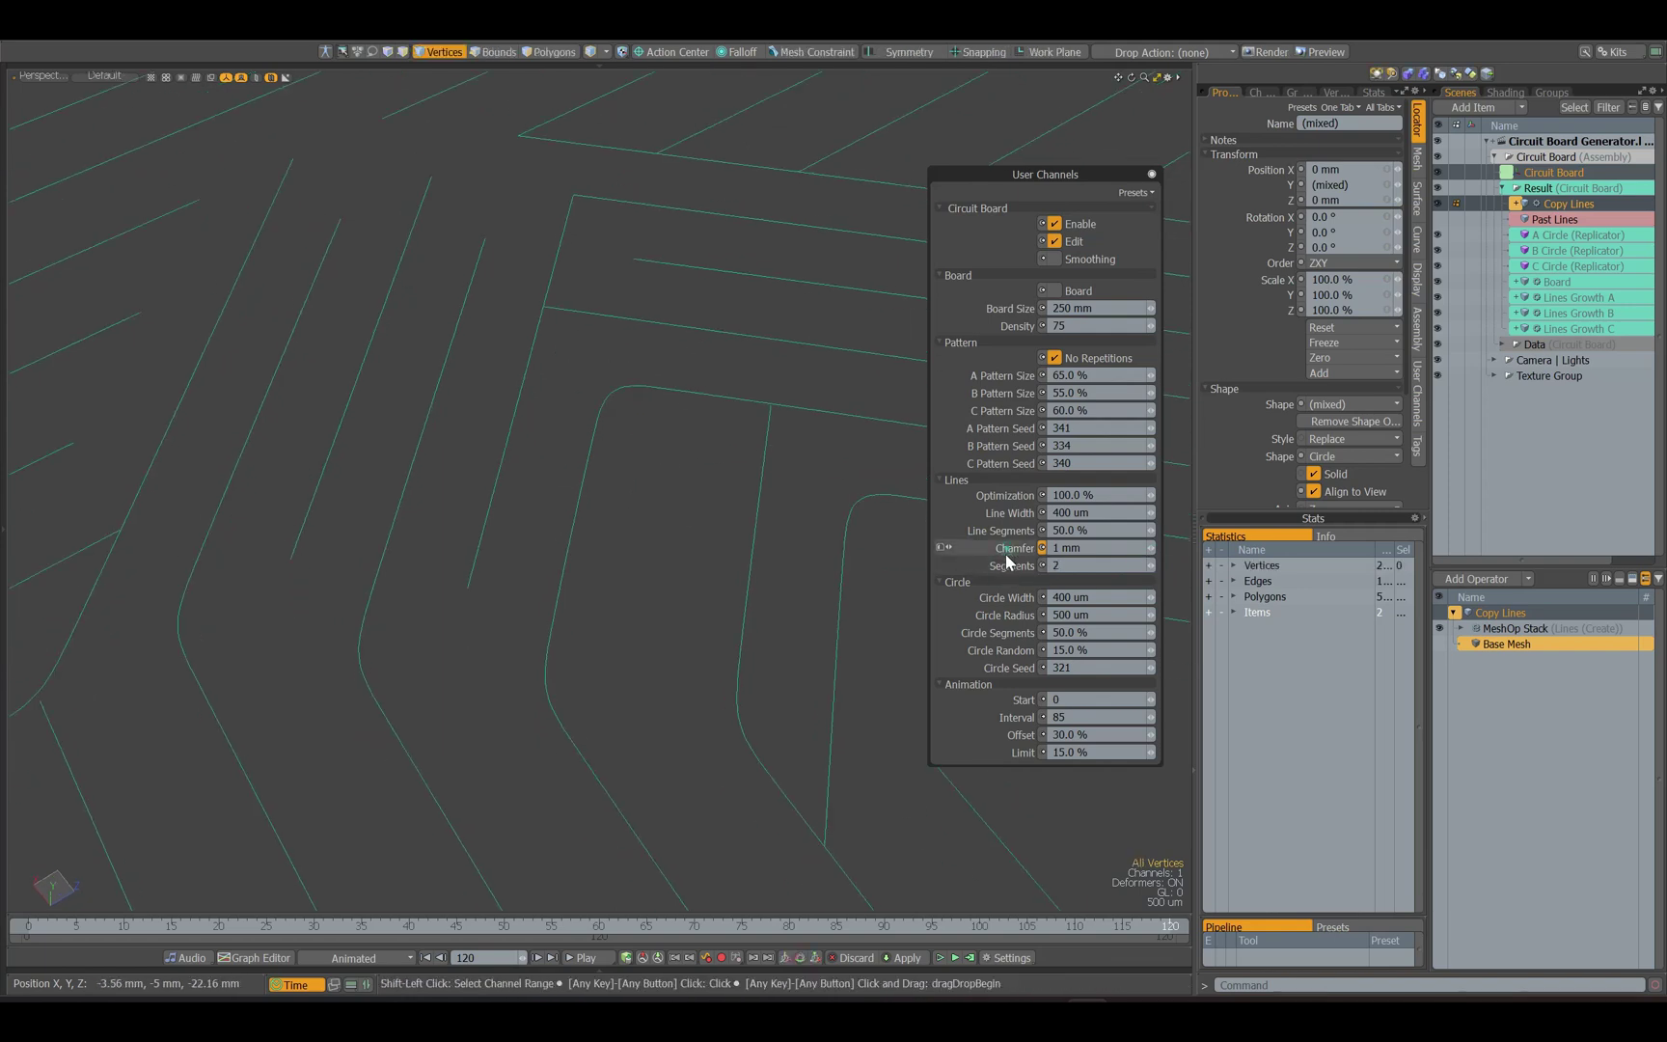
{"action": "left_click", "coordinate": [1004, 566], "text": "ctrl"}
{"action": "mouse_move", "coordinate": [573, 499]}
{"action": "left_mouse_down", "text": "ctrl+alt"}
{"action": "mouse_move", "coordinate": [386, 499]}
{"action": "mouse_move", "coordinate": [579, 496]}
{"action": "left_mouse_up", "text": "ctrl+alt"}
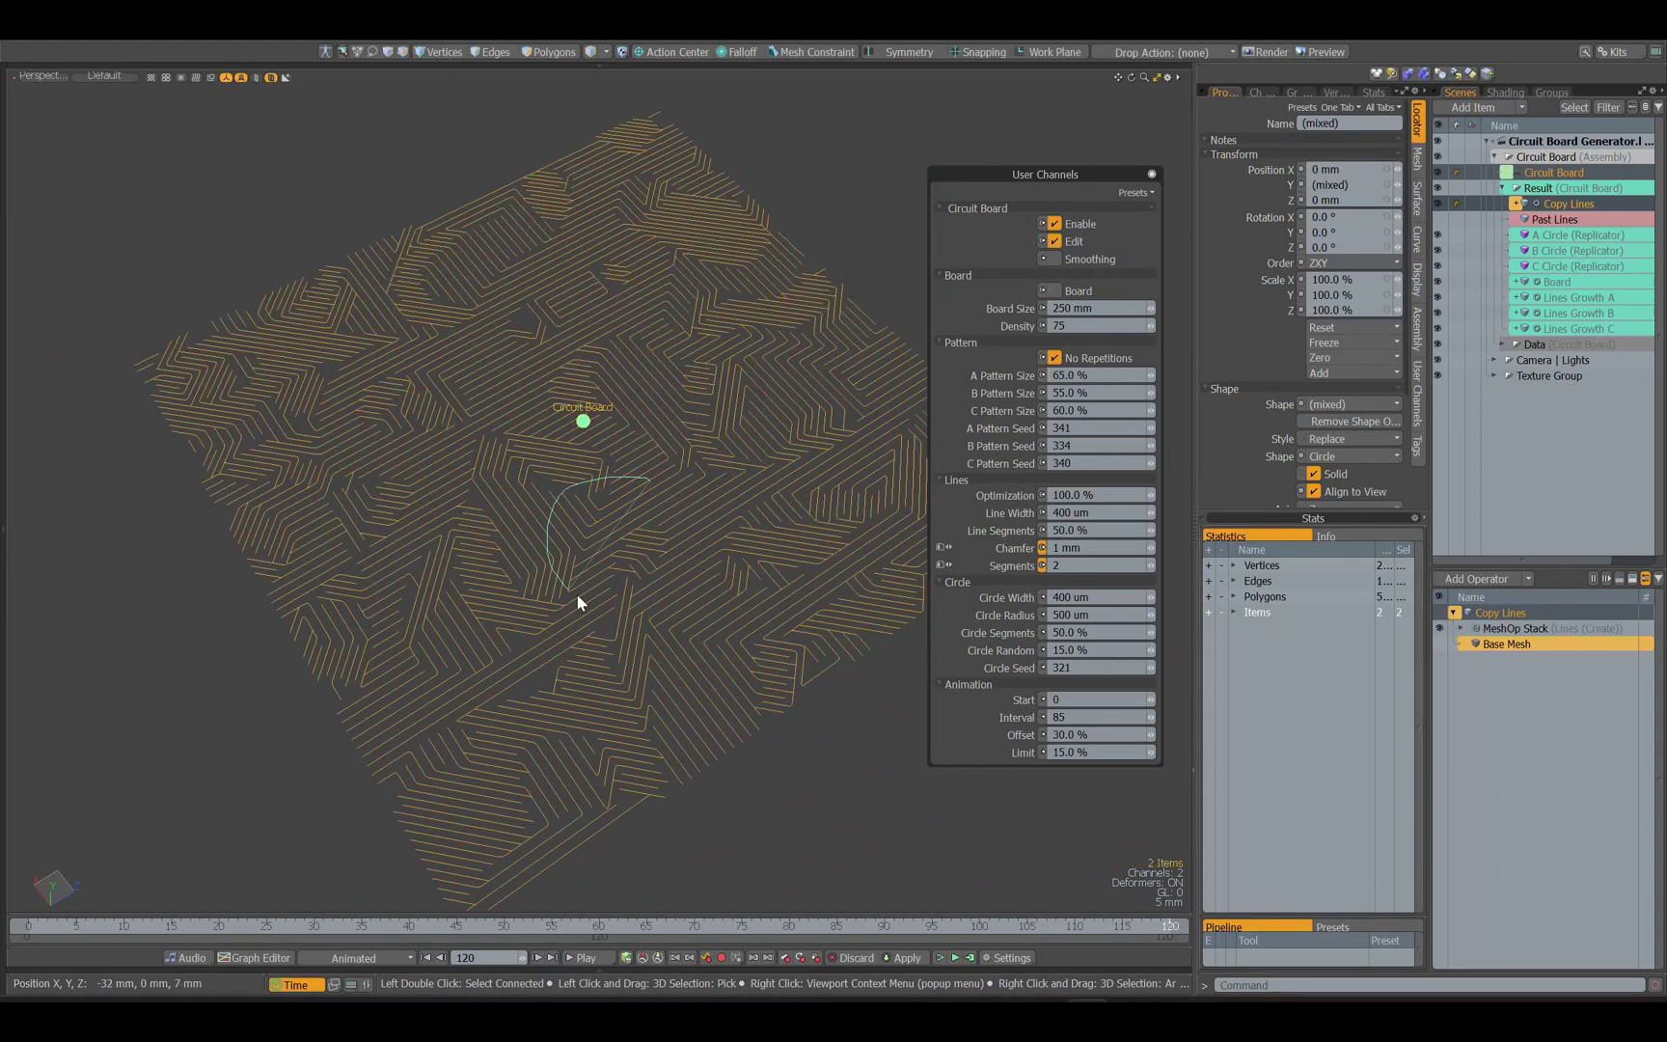
Replace the old curves in the Past Lines mesh with all the updated curves copied from the Copy Lines mesh
{"action": "left_click", "coordinate": [643, 586]}
{"action": "right_click_drag", "start_coordinate": [796, 960], "coordinate": [884, 719]}
{"action": "left_click_drag", "start_coordinate": [884, 699], "coordinate": [884, 682], "text": "alt+shift"}
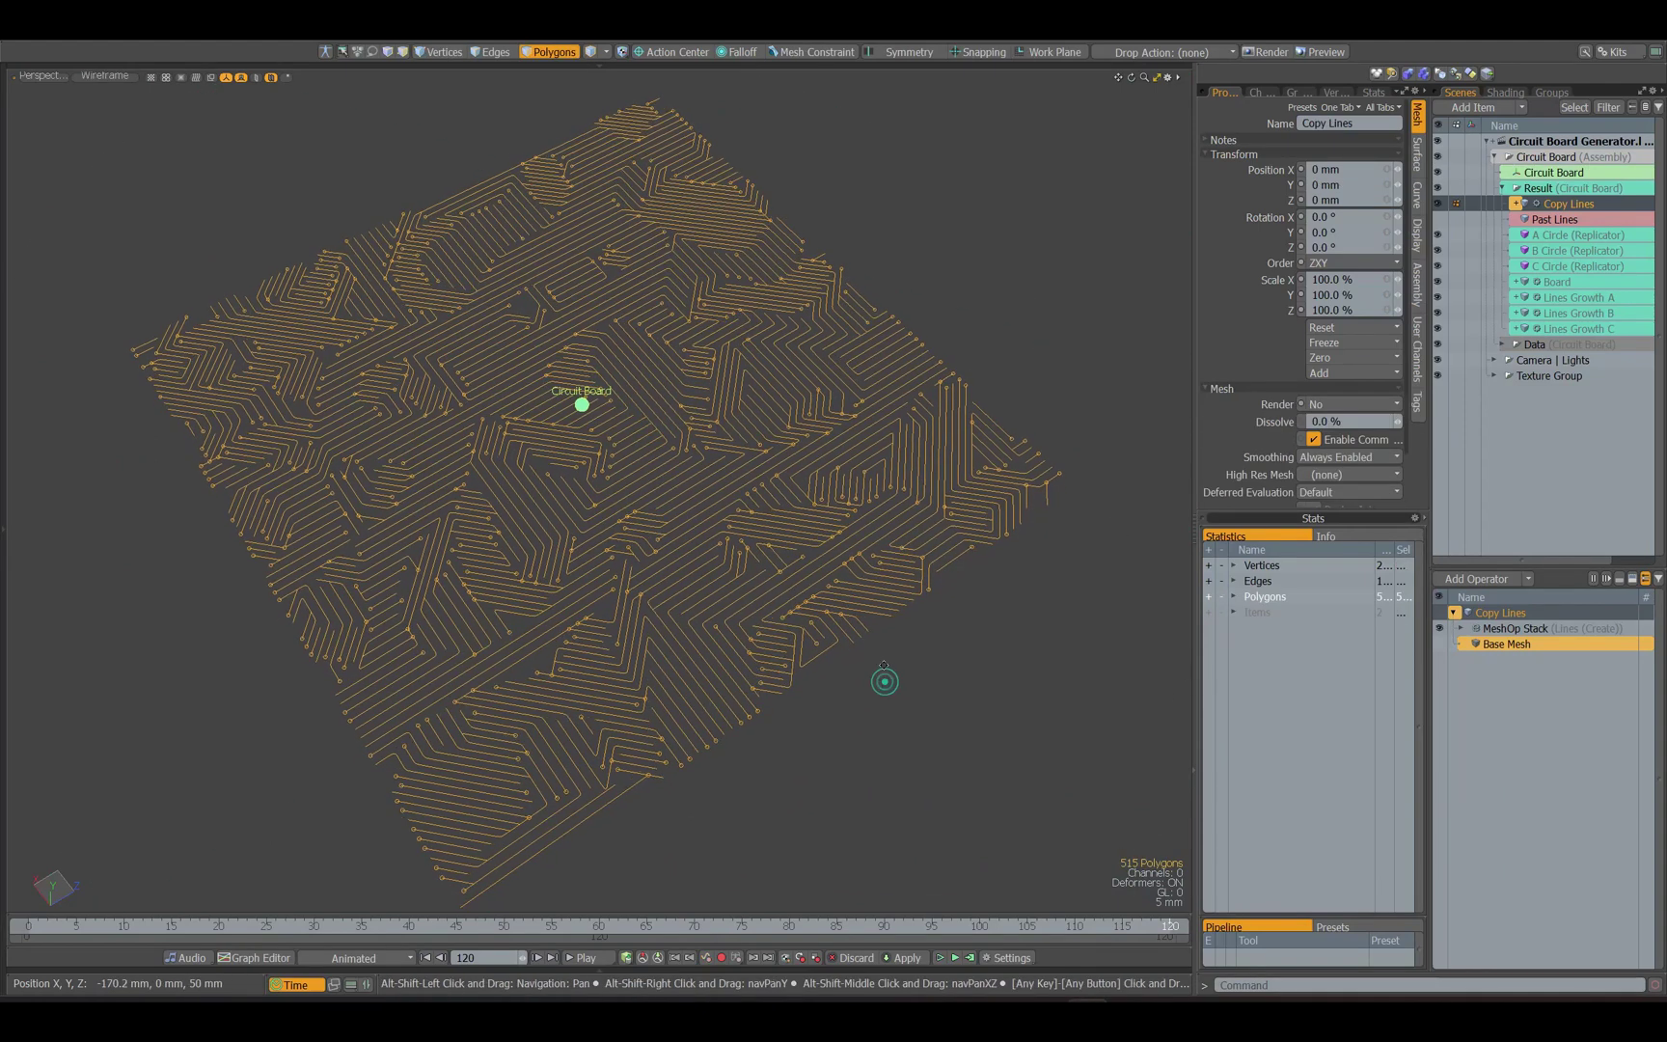
{"action": "left_click", "coordinate": [1582, 221]}
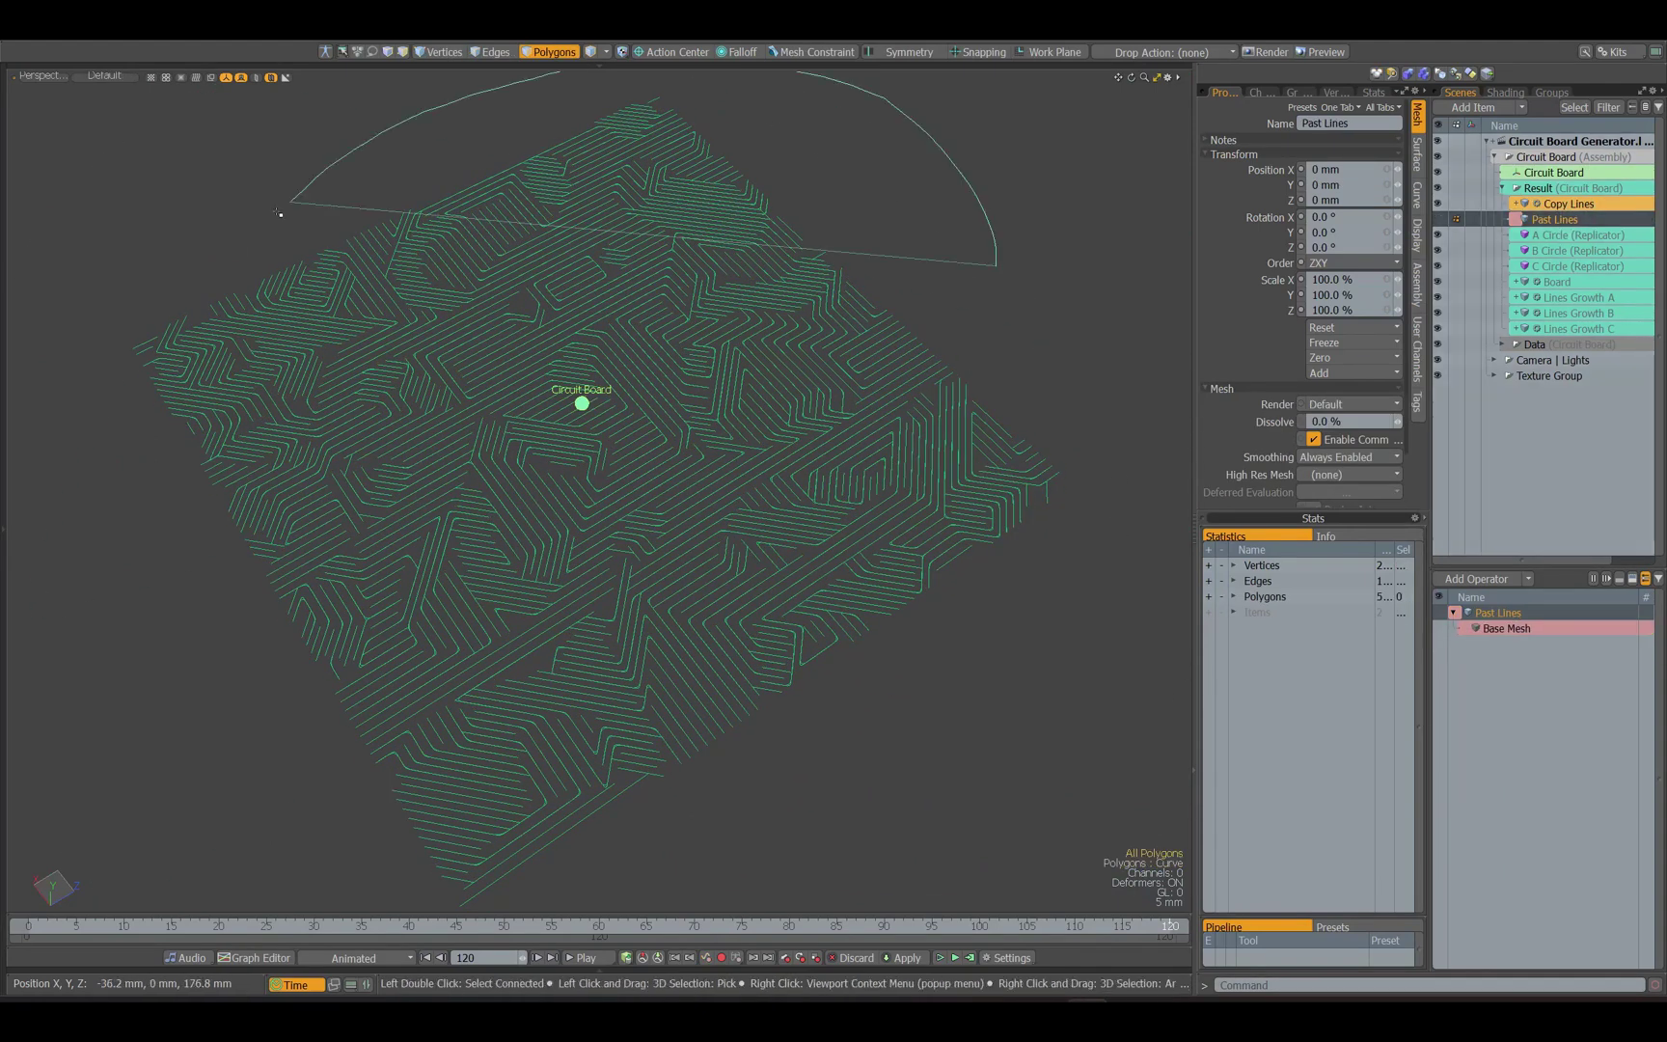
{"action": "scroll", "coordinate": [918, 602], "scroll_direction": "down", "scroll_amount": 3}
{"action": "key", "text": "Delete"}
{"action": "mouse_move", "coordinate": [998, 347]}
{"action": "right_mouse_down"}
{"action": "mouse_move", "coordinate": [387, 986]}
{"action": "mouse_move", "coordinate": [971, 669]}
{"action": "right_mouse_up"}
{"action": "key", "text": "ctrl+z"}
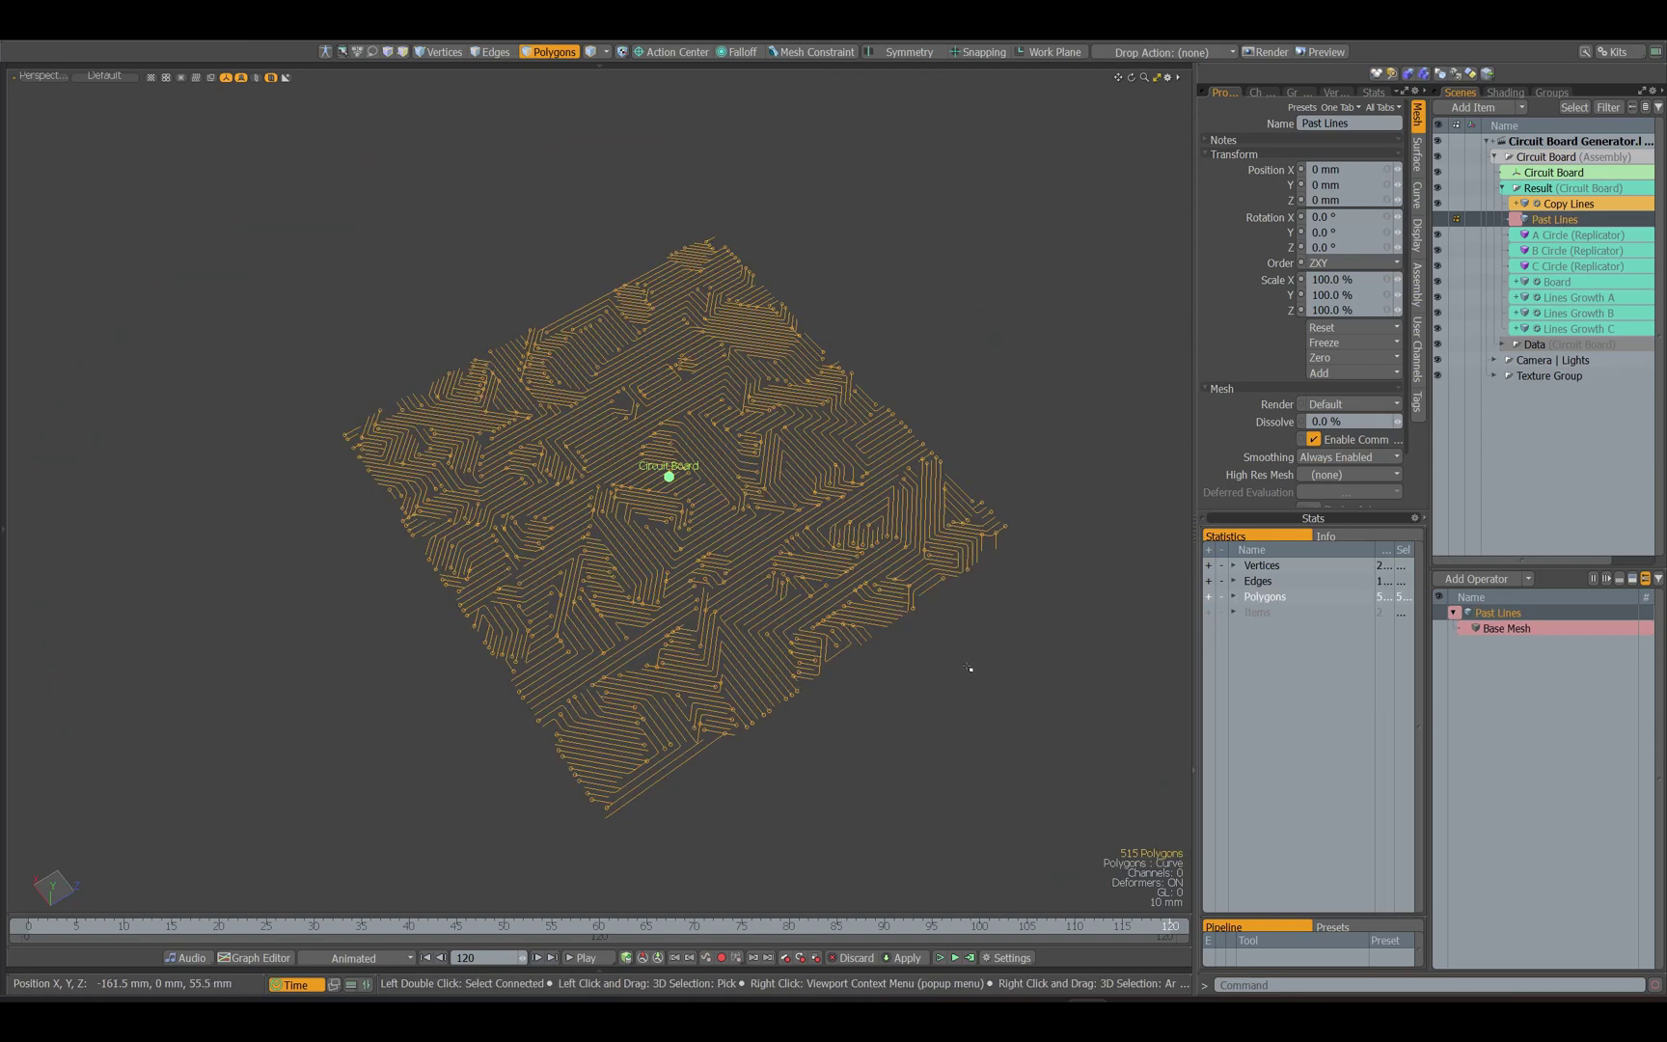
Select the Circuit Board controller, switch off Edit and show the board again
{"action": "key", "text": "5"}
{"action": "left_click", "coordinate": [967, 666]}
{"action": "scroll", "coordinate": [669, 492], "scroll_direction": "up", "scroll_amount": 3}
{"action": "double_click", "coordinate": [669, 464]}
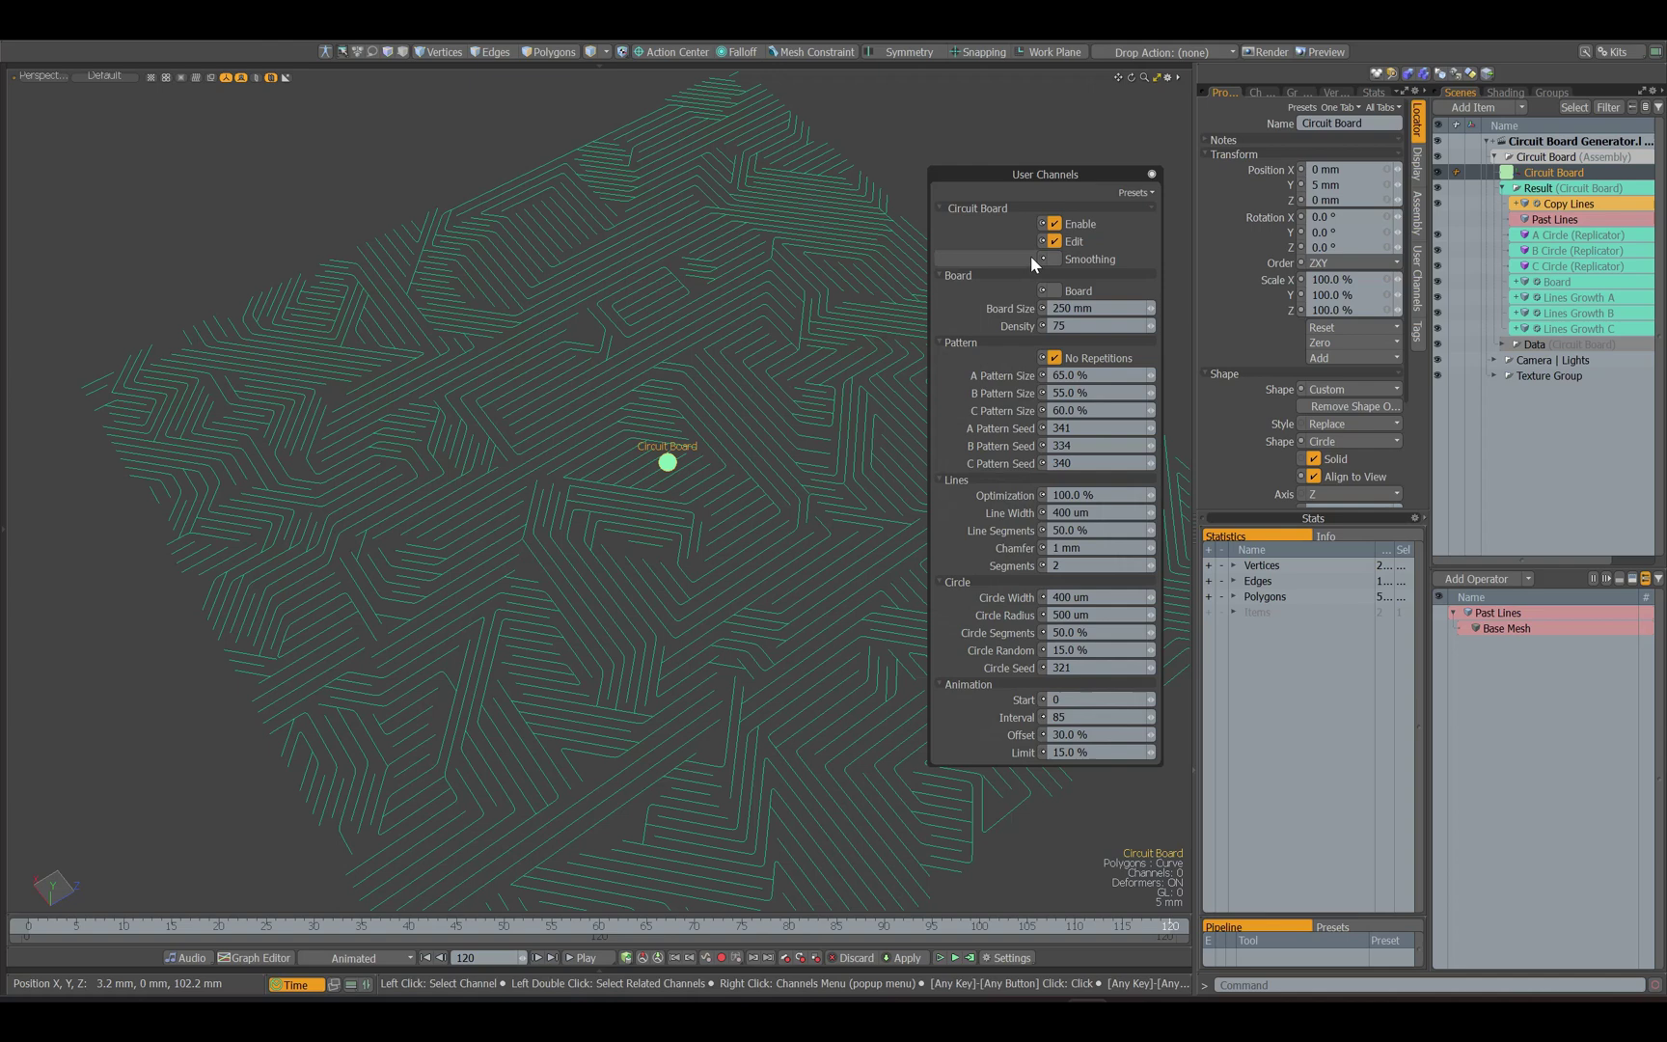
{"action": "left_click", "coordinate": [1053, 242]}
{"action": "left_click", "coordinate": [1052, 291]}
Make the Circuit Board material visible and scrub the timeline to frame 106 to preview the lines
{"action": "scroll", "coordinate": [746, 569], "scroll_direction": "up", "scroll_amount": 3}
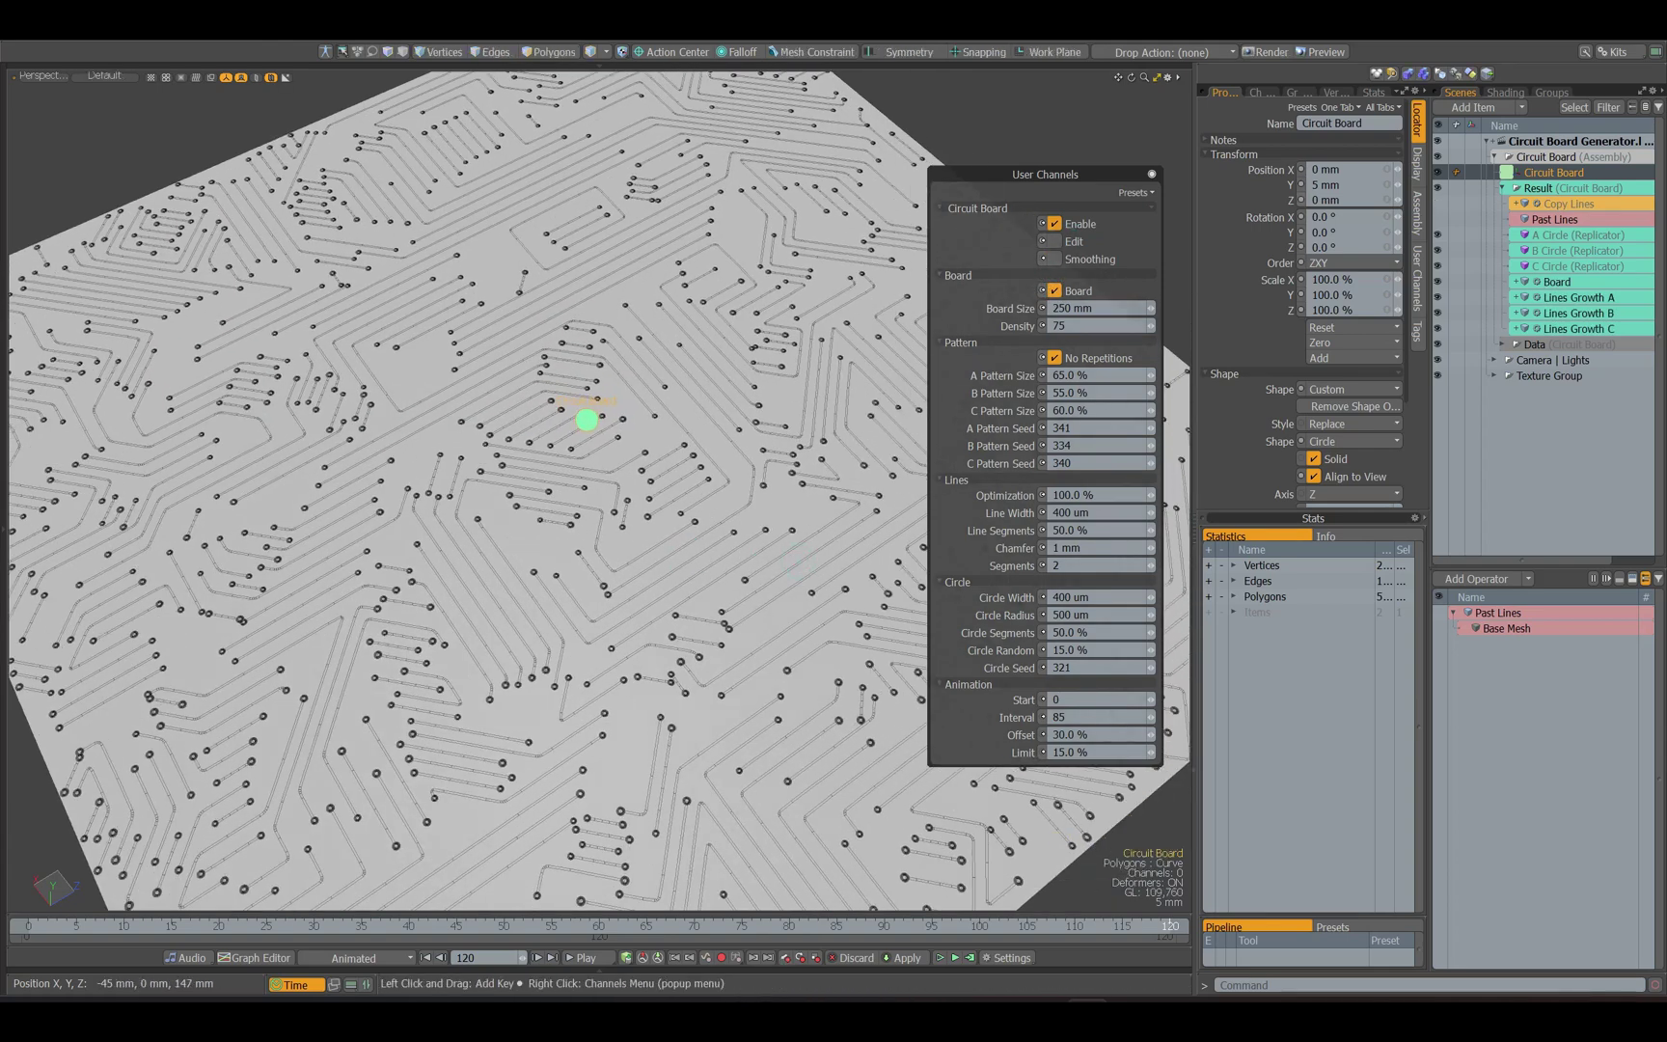
{"action": "left_click", "coordinate": [1505, 93]}
{"action": "left_click", "coordinate": [1438, 222]}
{"action": "scroll", "coordinate": [637, 539], "scroll_direction": "up", "scroll_amount": 3}
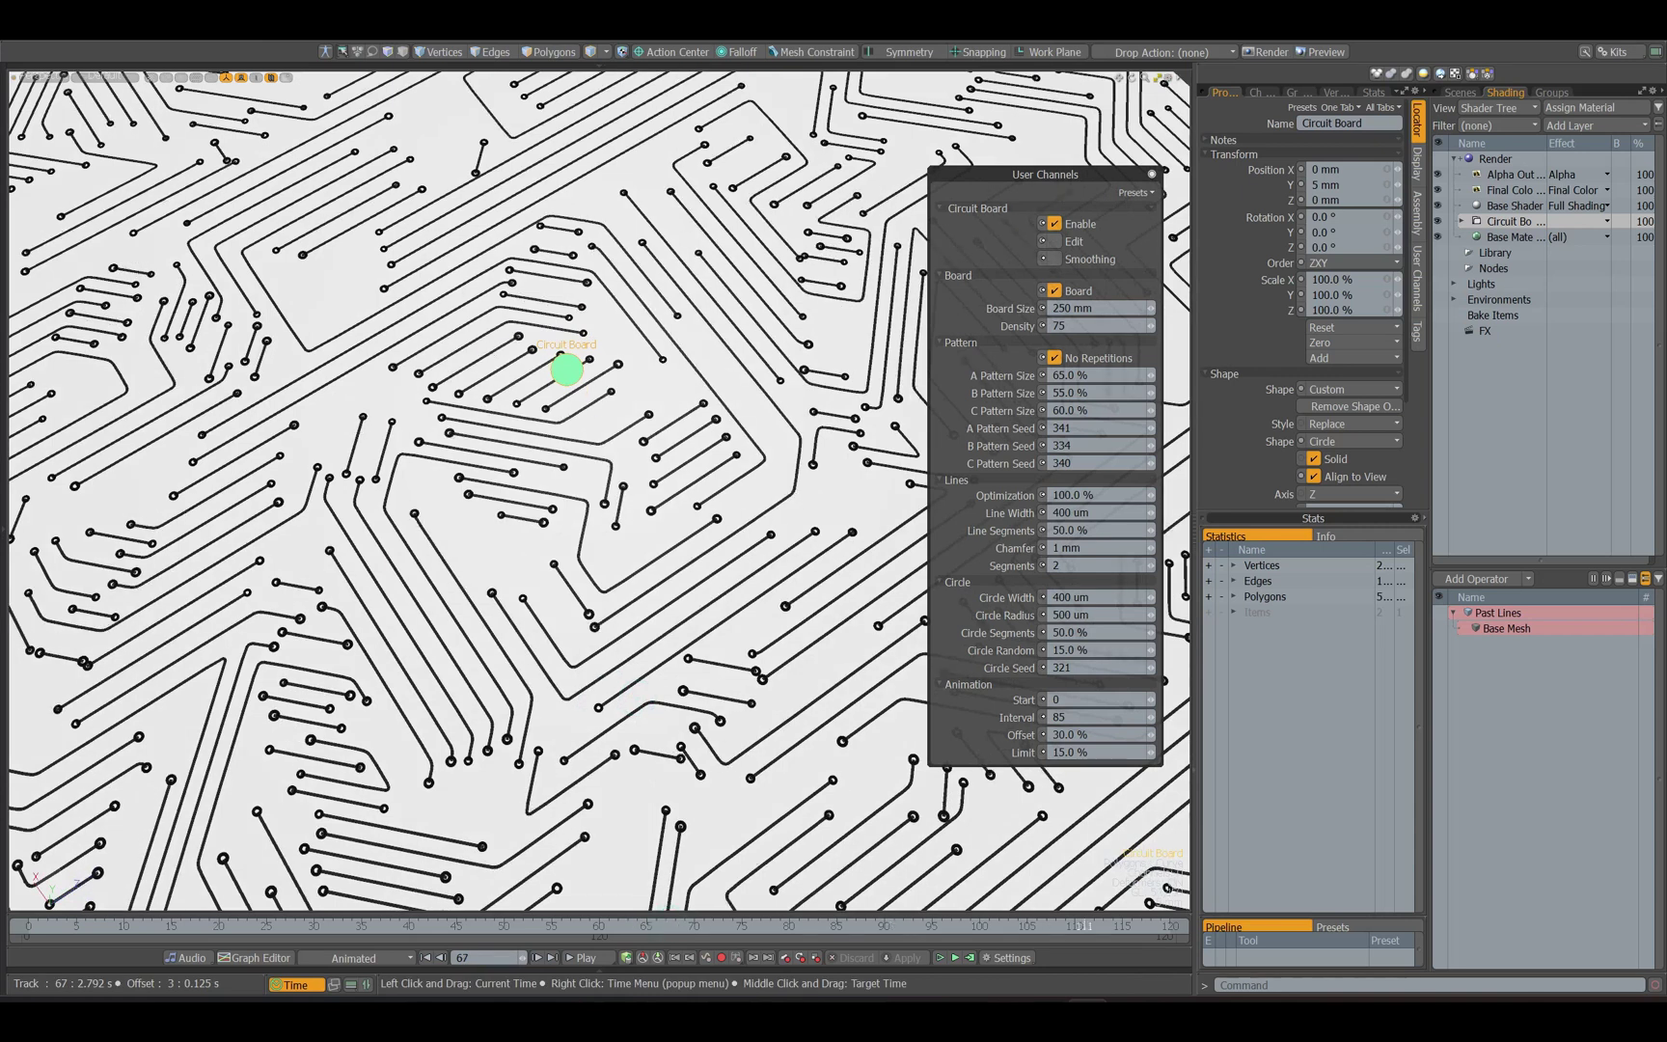
{"action": "left_click_drag", "start_coordinate": [1084, 928], "coordinate": [1037, 929]}
{"action": "left_click_drag", "start_coordinate": [642, 738], "coordinate": [632, 683], "text": "alt"}
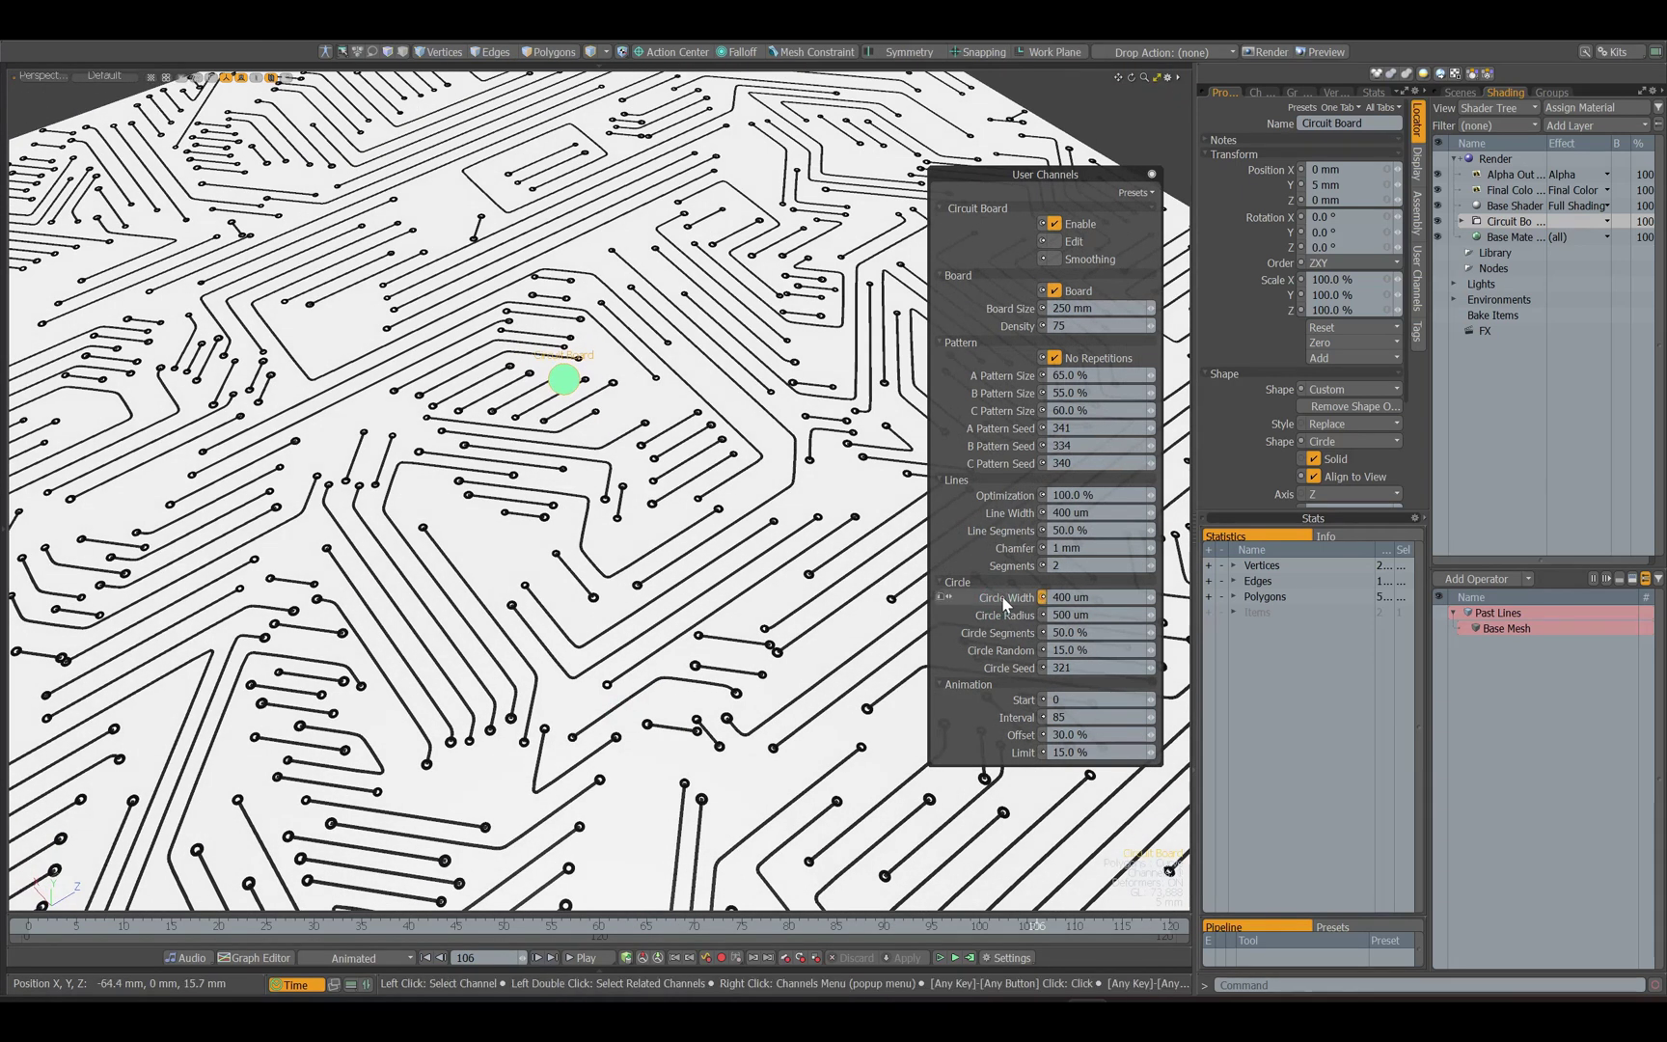
Set the Circle Width to 300 um and the Circle Radius to 400 um
{"action": "scroll", "coordinate": [546, 562], "scroll_direction": "up", "scroll_amount": 4}
{"action": "left_click", "coordinate": [1149, 600]}
{"action": "left_click", "coordinate": [1149, 600]}
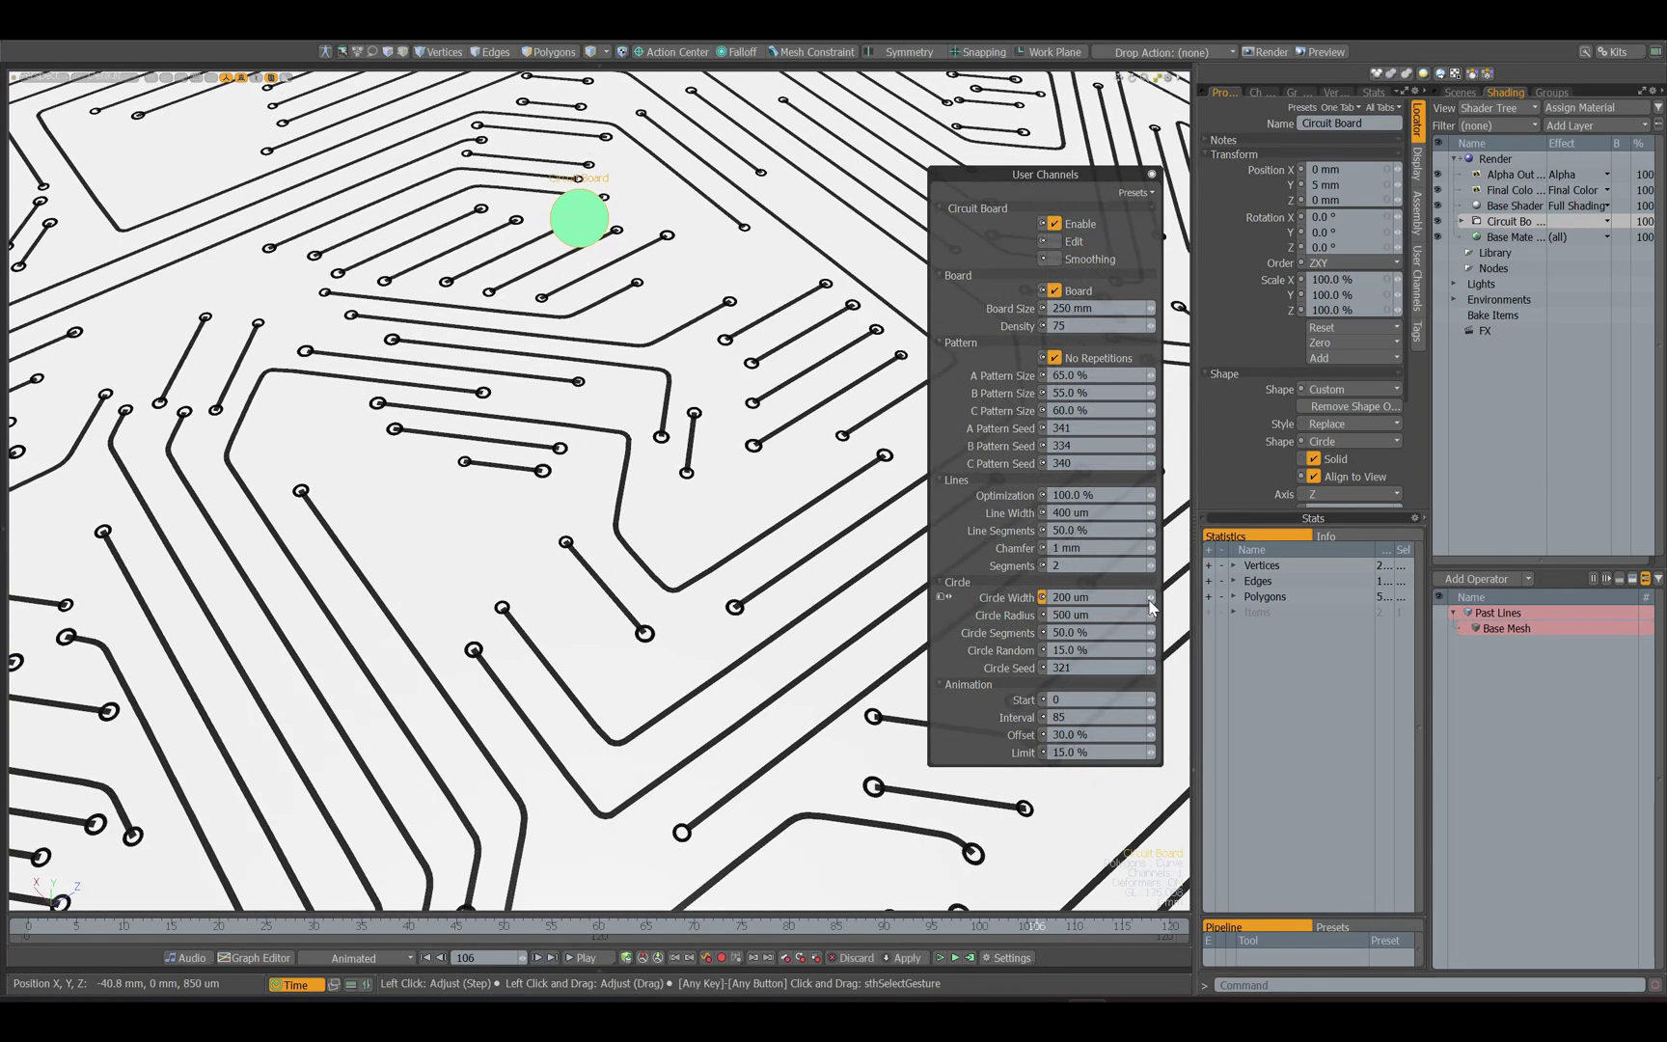
{"action": "left_click", "coordinate": [1151, 600]}
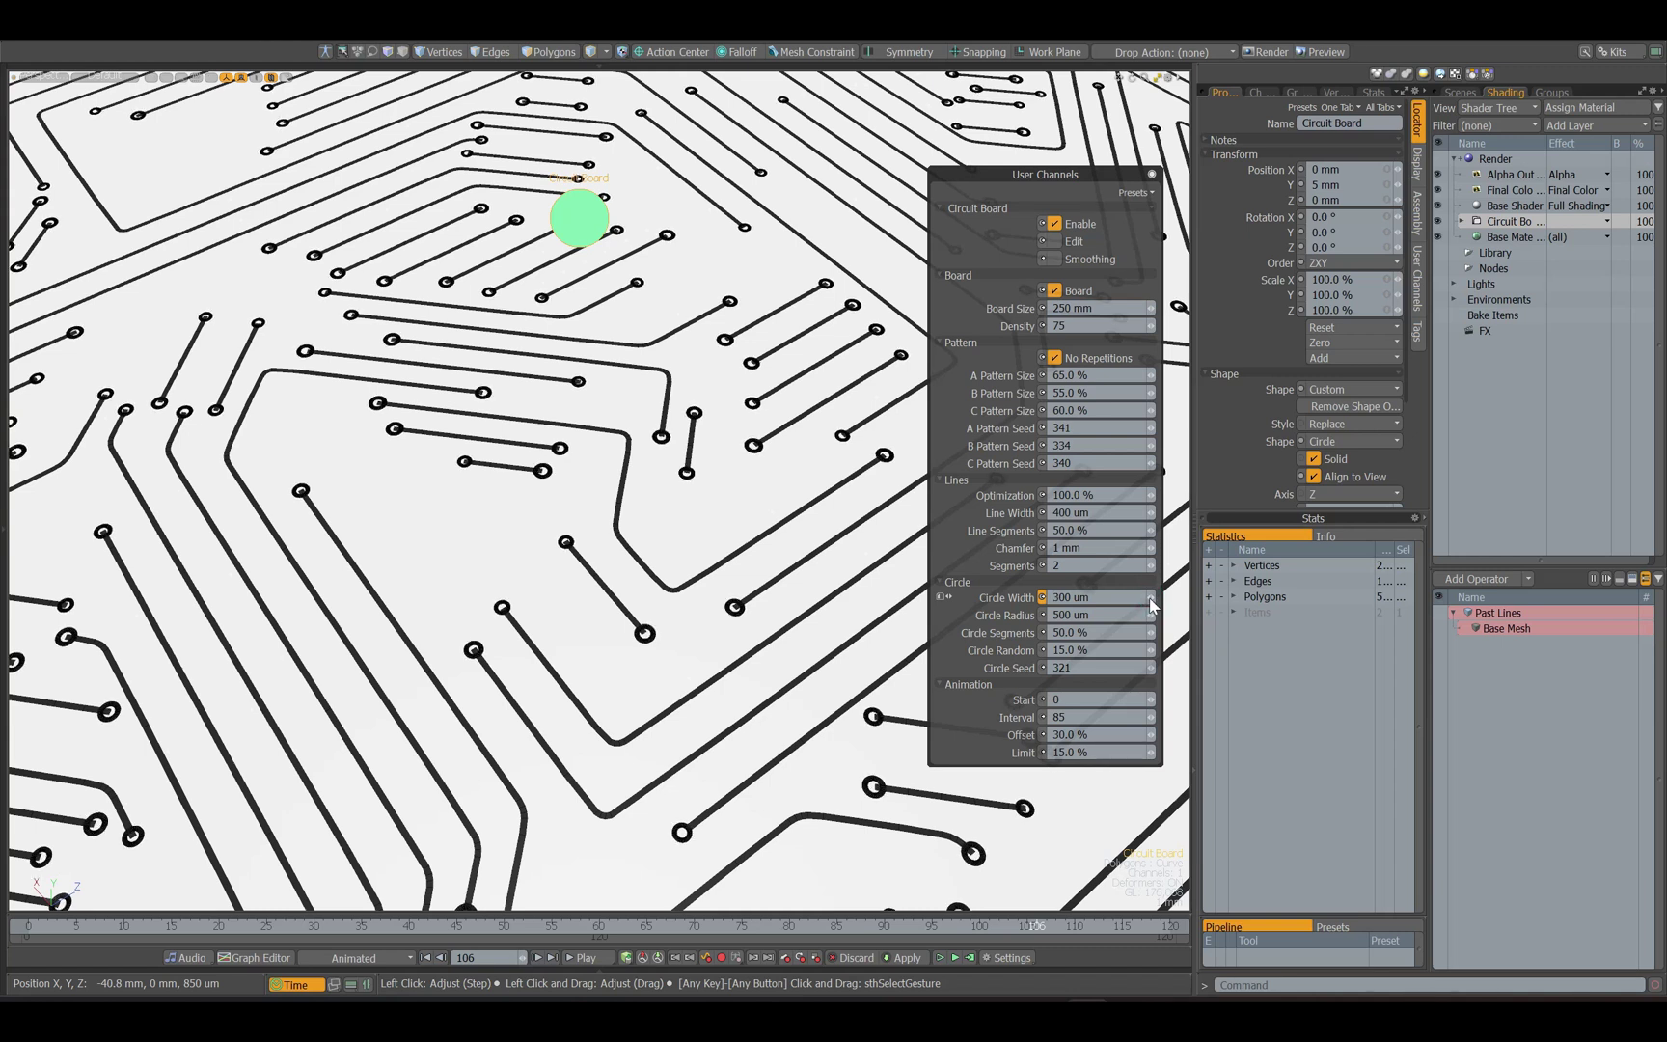
{"action": "left_click", "coordinate": [1152, 613]}
{"action": "left_click", "coordinate": [1152, 620]}
{"action": "left_click", "coordinate": [1151, 620]}
With the board and its material hidden, set the Circle Segments to 15%, checking the mesh of a circle up close
{"action": "left_click", "coordinate": [970, 632]}
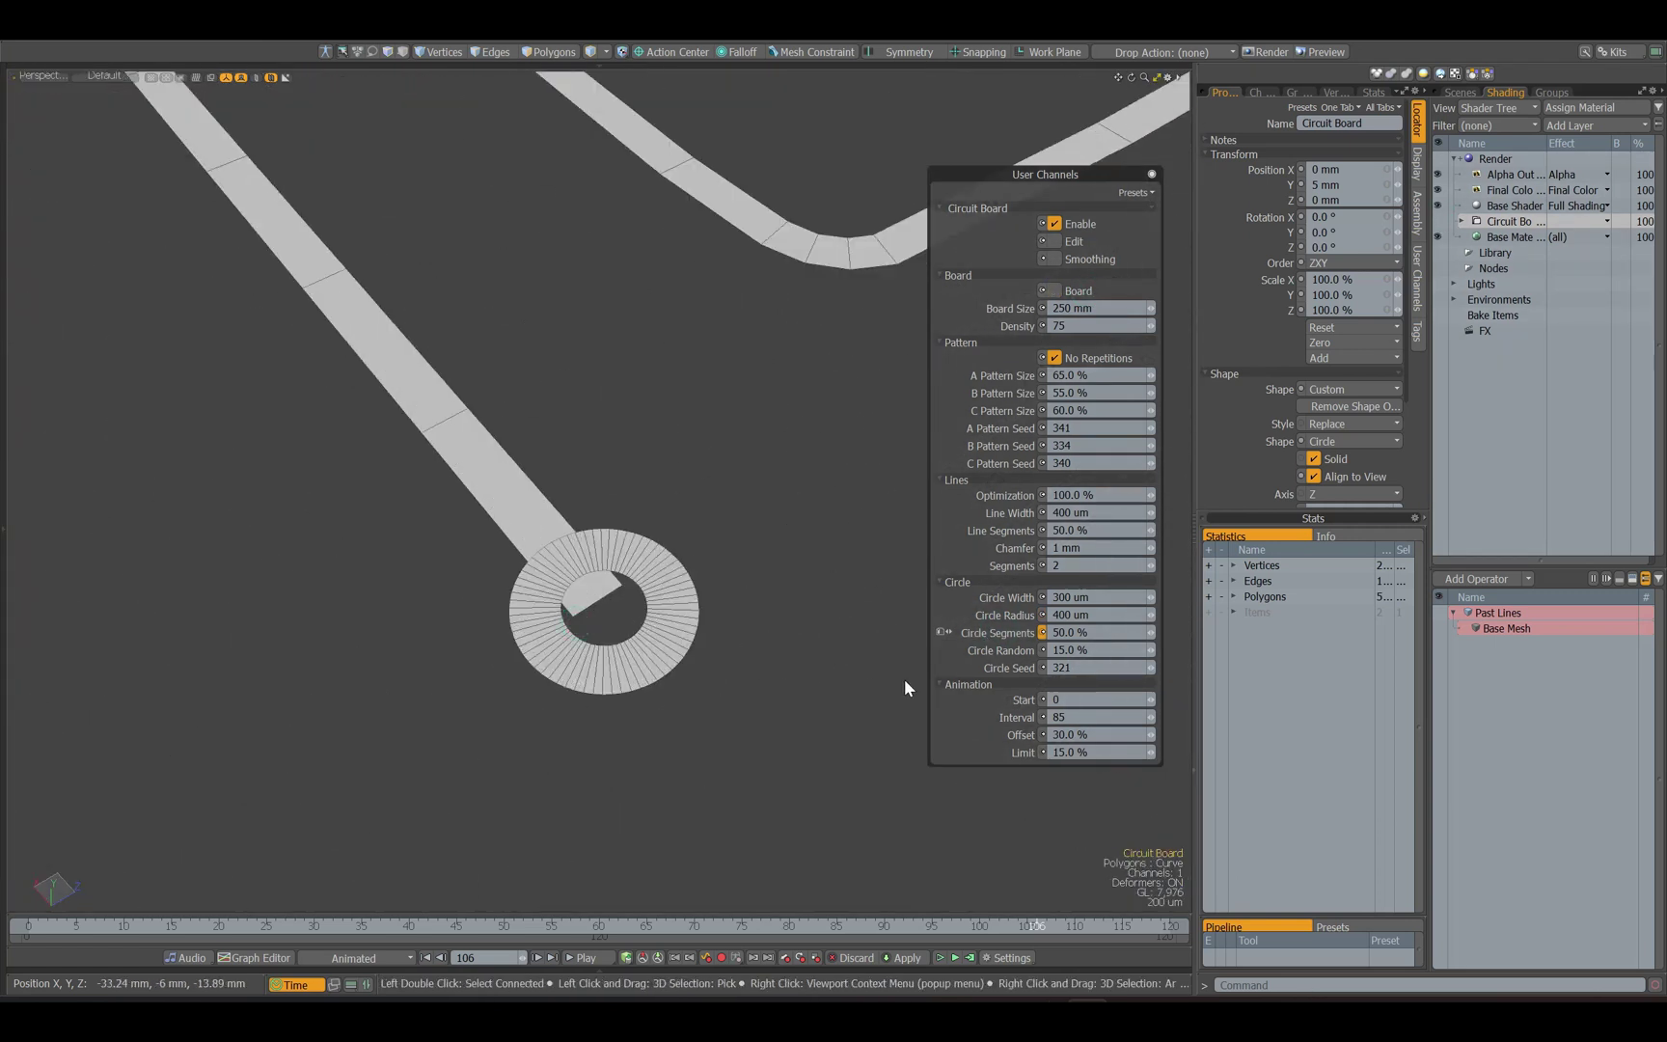
{"action": "left_click", "coordinate": [1150, 632]}
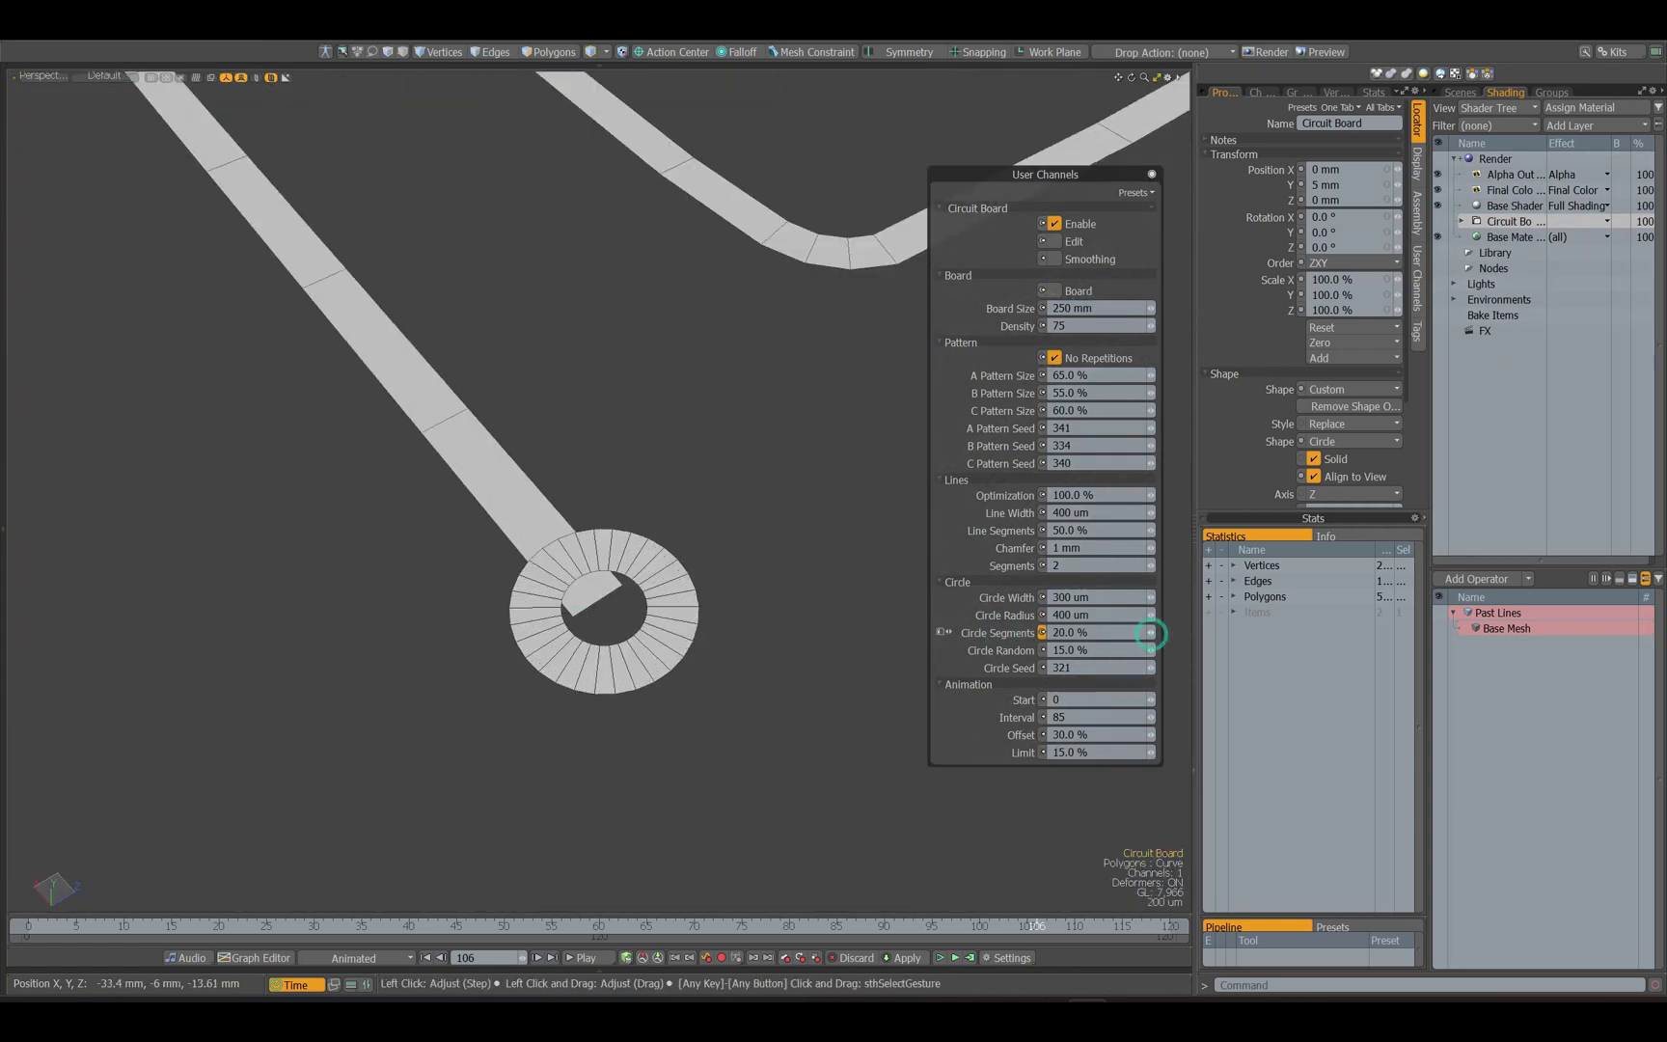
{"action": "left_click_drag", "start_coordinate": [1150, 633], "coordinate": [1095, 634]}
{"action": "left_click_drag", "start_coordinate": [772, 649], "coordinate": [540, 651], "text": "ctrl+alt"}
{"action": "mouse_move", "coordinate": [782, 648]}
{"action": "left_mouse_down", "text": "ctrl+alt"}
{"action": "mouse_move", "coordinate": [680, 647]}
{"action": "mouse_move", "coordinate": [704, 649]}
{"action": "left_mouse_up", "text": "ctrl+alt"}
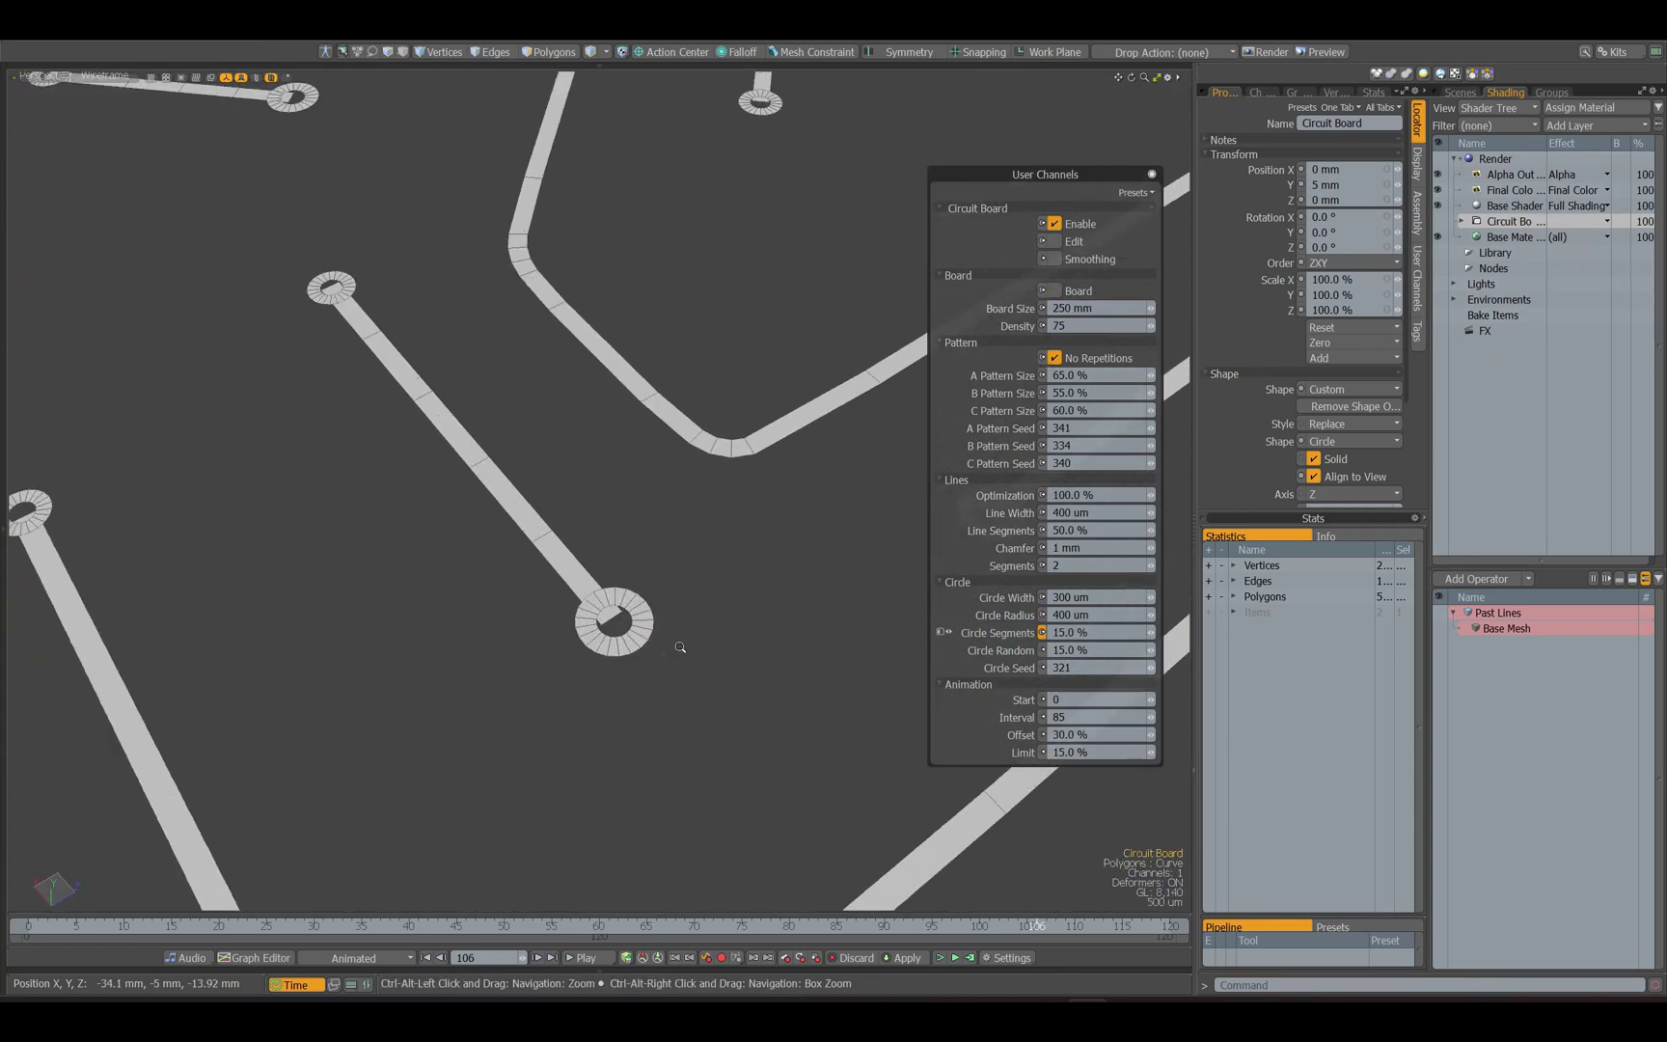
Show the Circuit Board material again and set the Circle Seed to 326 and Circle Random to 25%
{"action": "left_click", "coordinate": [999, 651]}
{"action": "left_click", "coordinate": [1439, 222]}
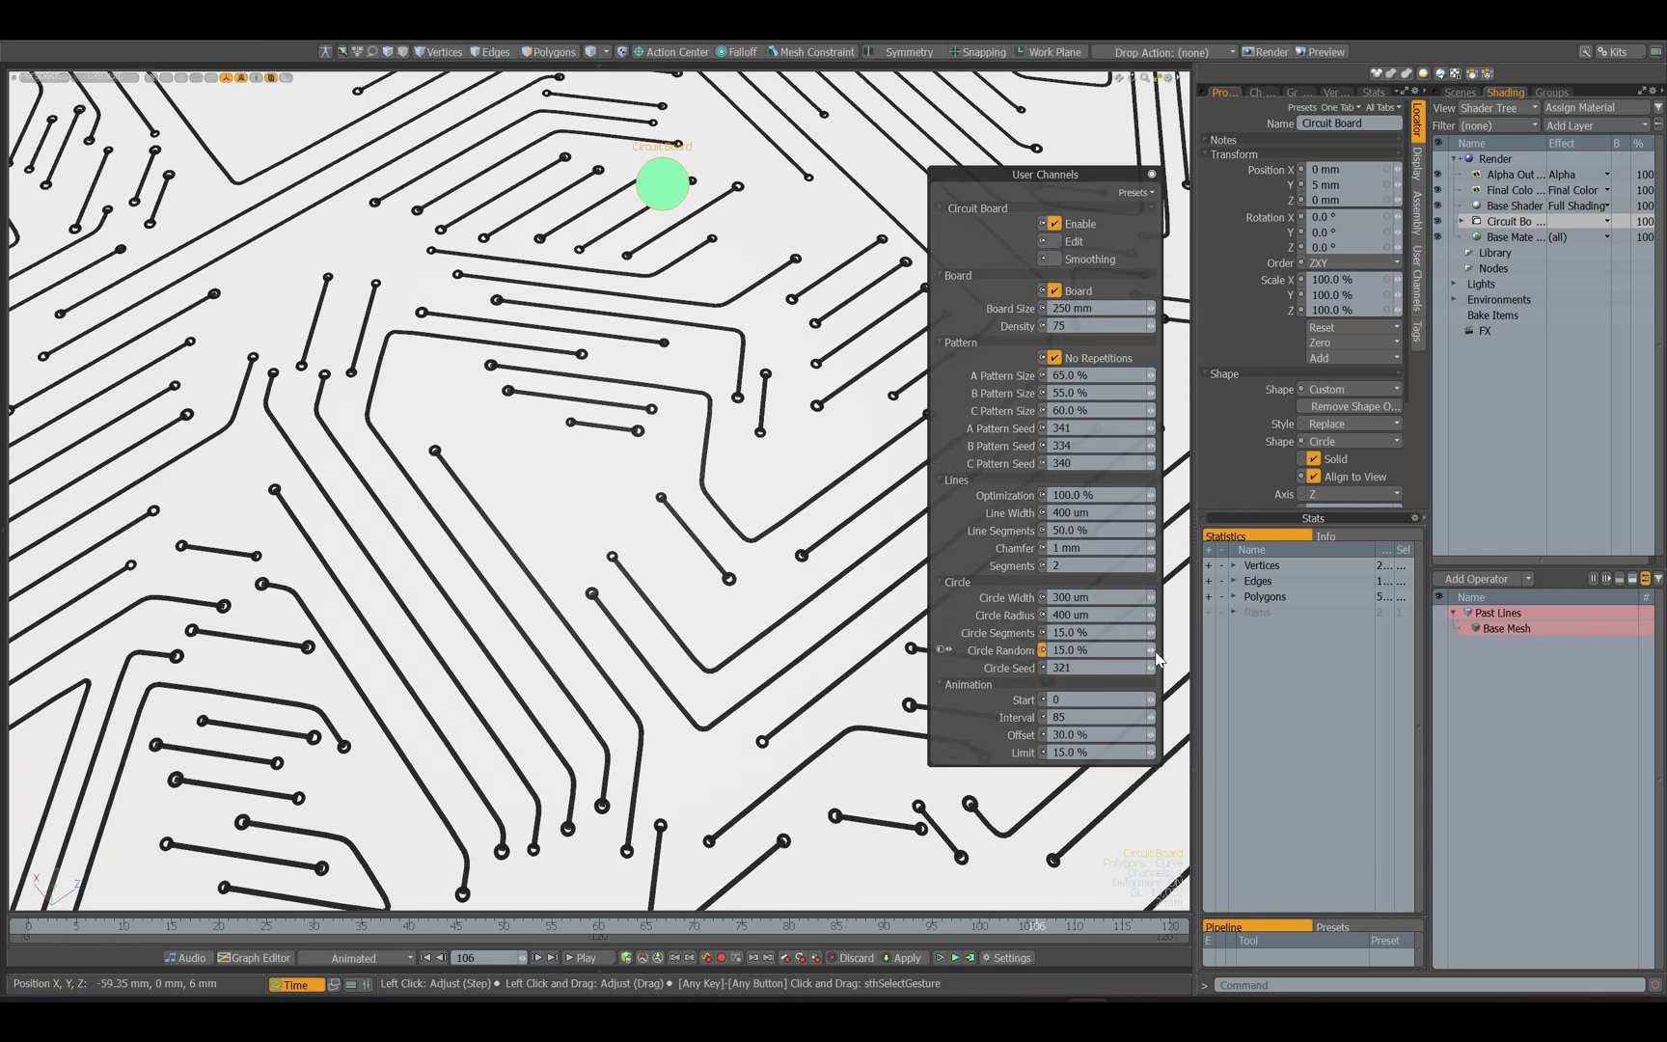
{"action": "mouse_move", "coordinate": [1157, 659]}
{"action": "left_mouse_down"}
{"action": "mouse_move", "coordinate": [1157, 637]}
{"action": "mouse_move", "coordinate": [1156, 673]}
{"action": "left_mouse_up"}
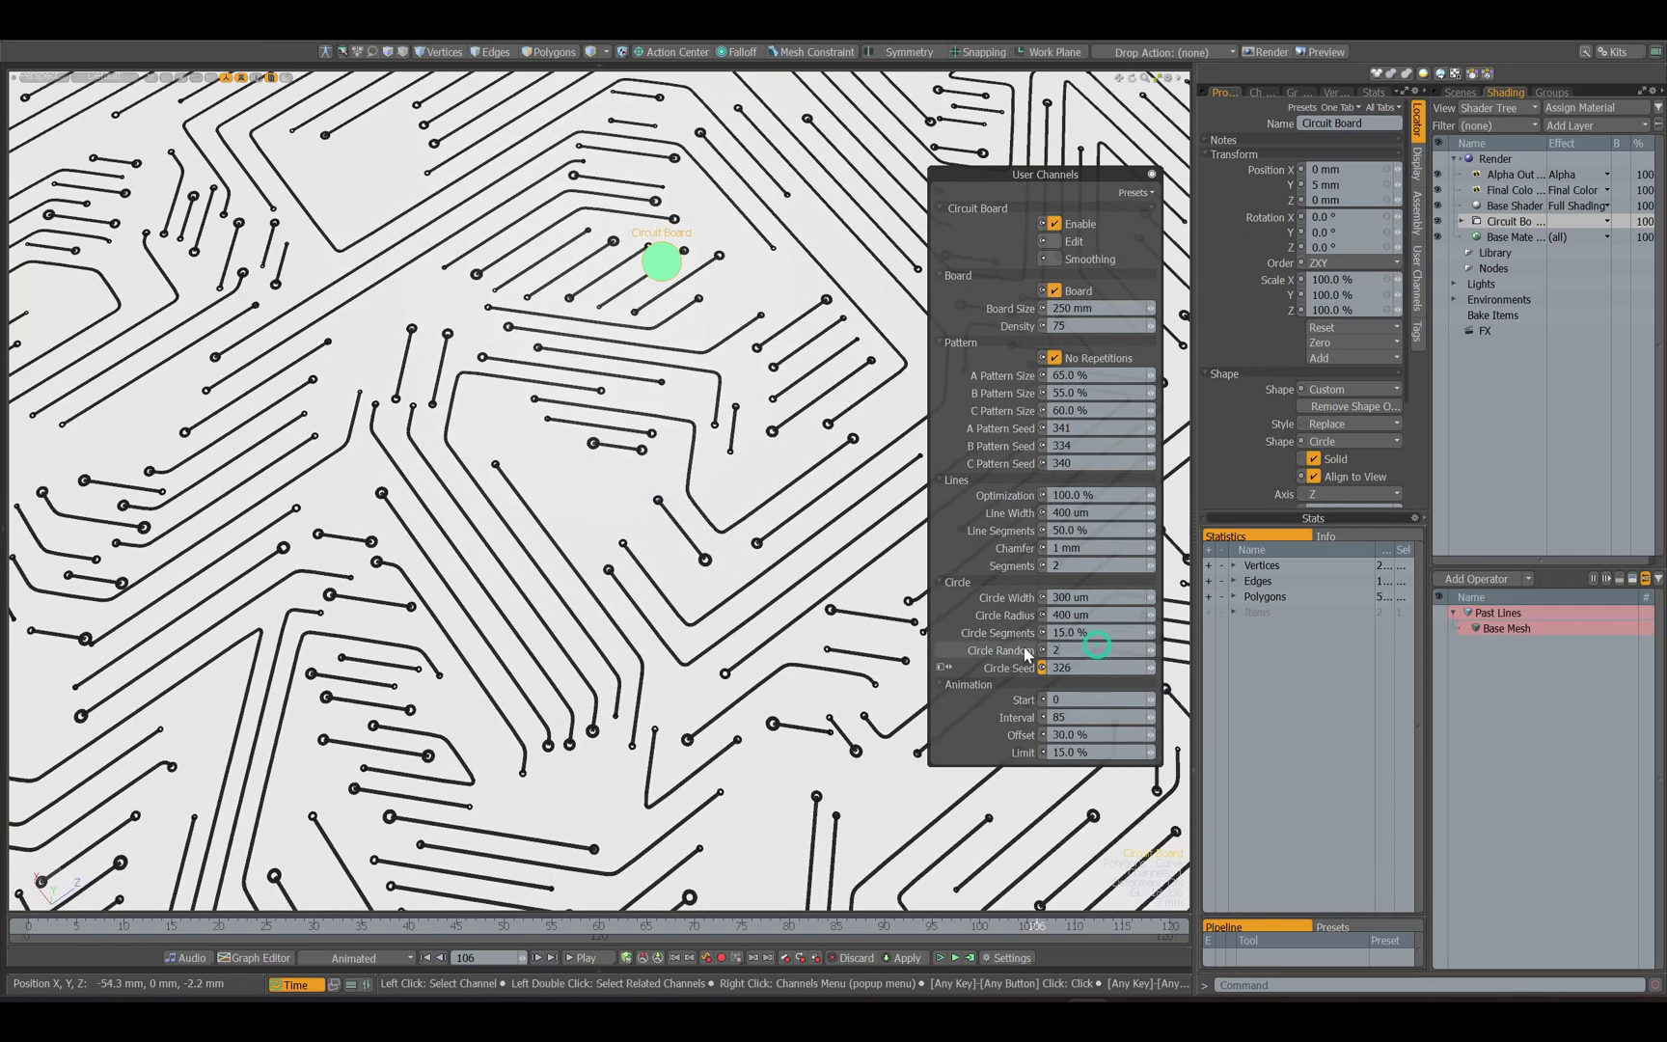
{"action": "left_click", "coordinate": [1017, 651]}
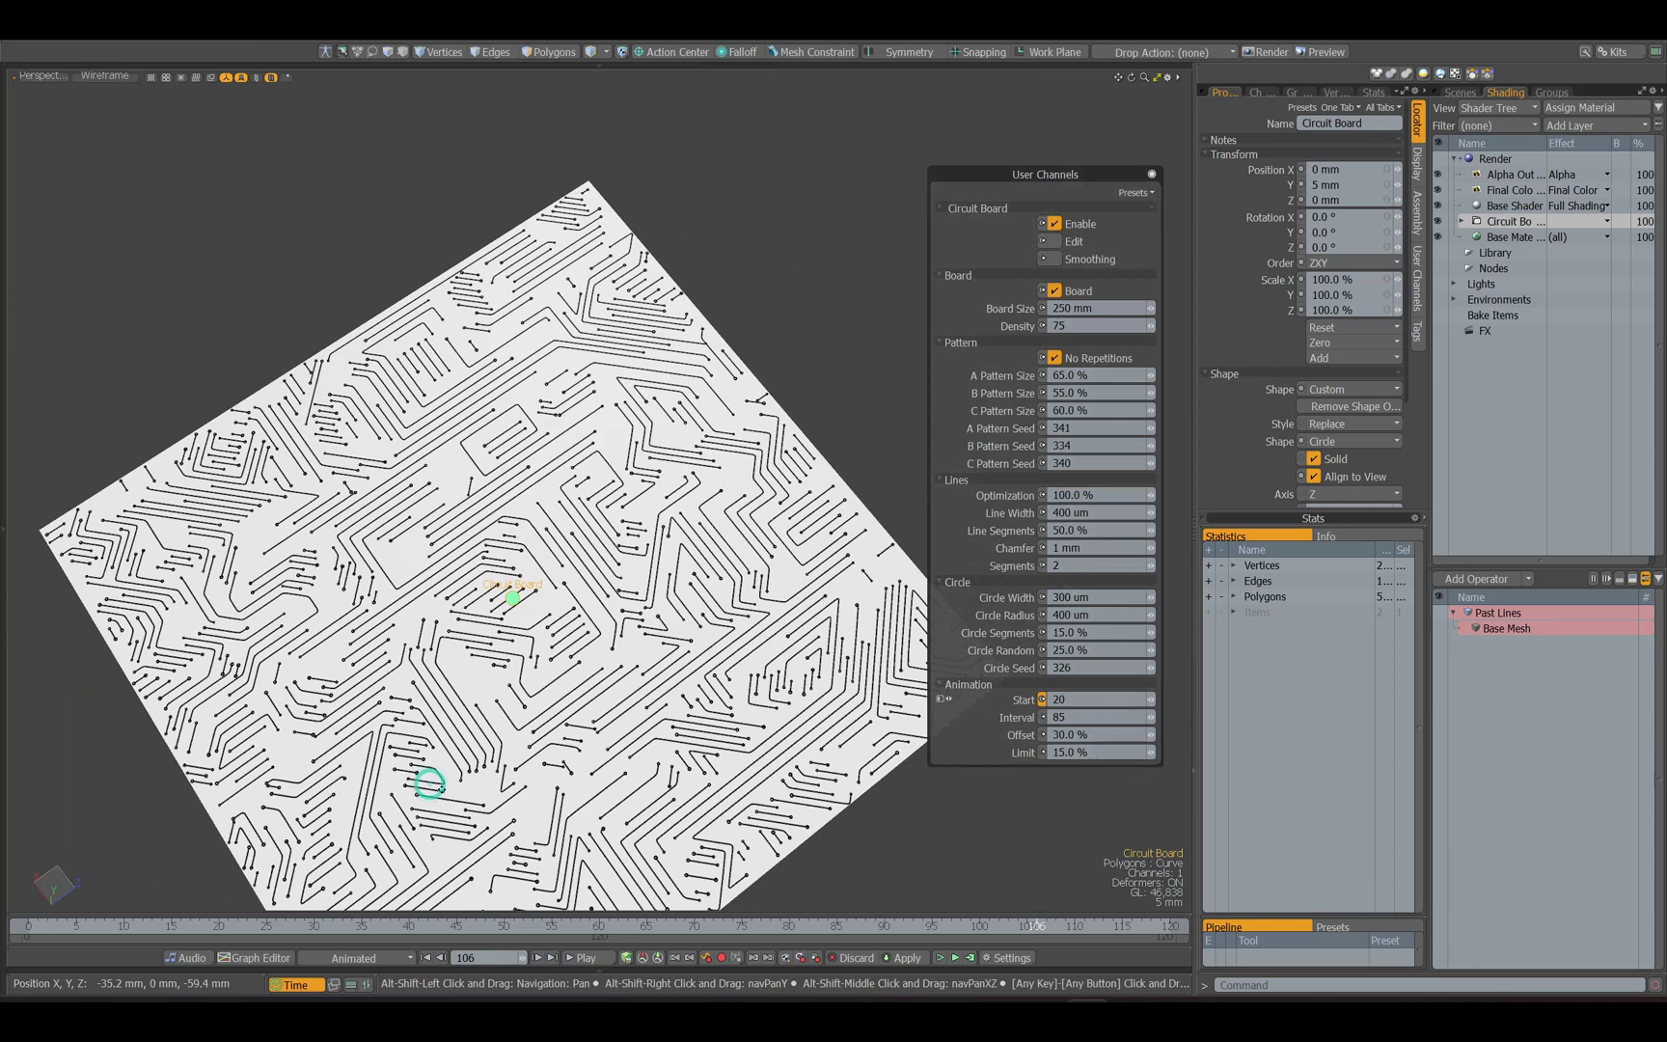
Scrub the timeline back to the beginning and forward to frame 49 to preview the line growth
{"action": "left_click_drag", "start_coordinate": [1028, 927], "coordinate": [38, 927]}
{"action": "left_click_drag", "start_coordinate": [225, 927], "coordinate": [495, 928]}
Try an animation Interval of 40 while scrubbing the timeline, and restore the Interval to 85
{"action": "left_click", "coordinate": [1019, 722]}
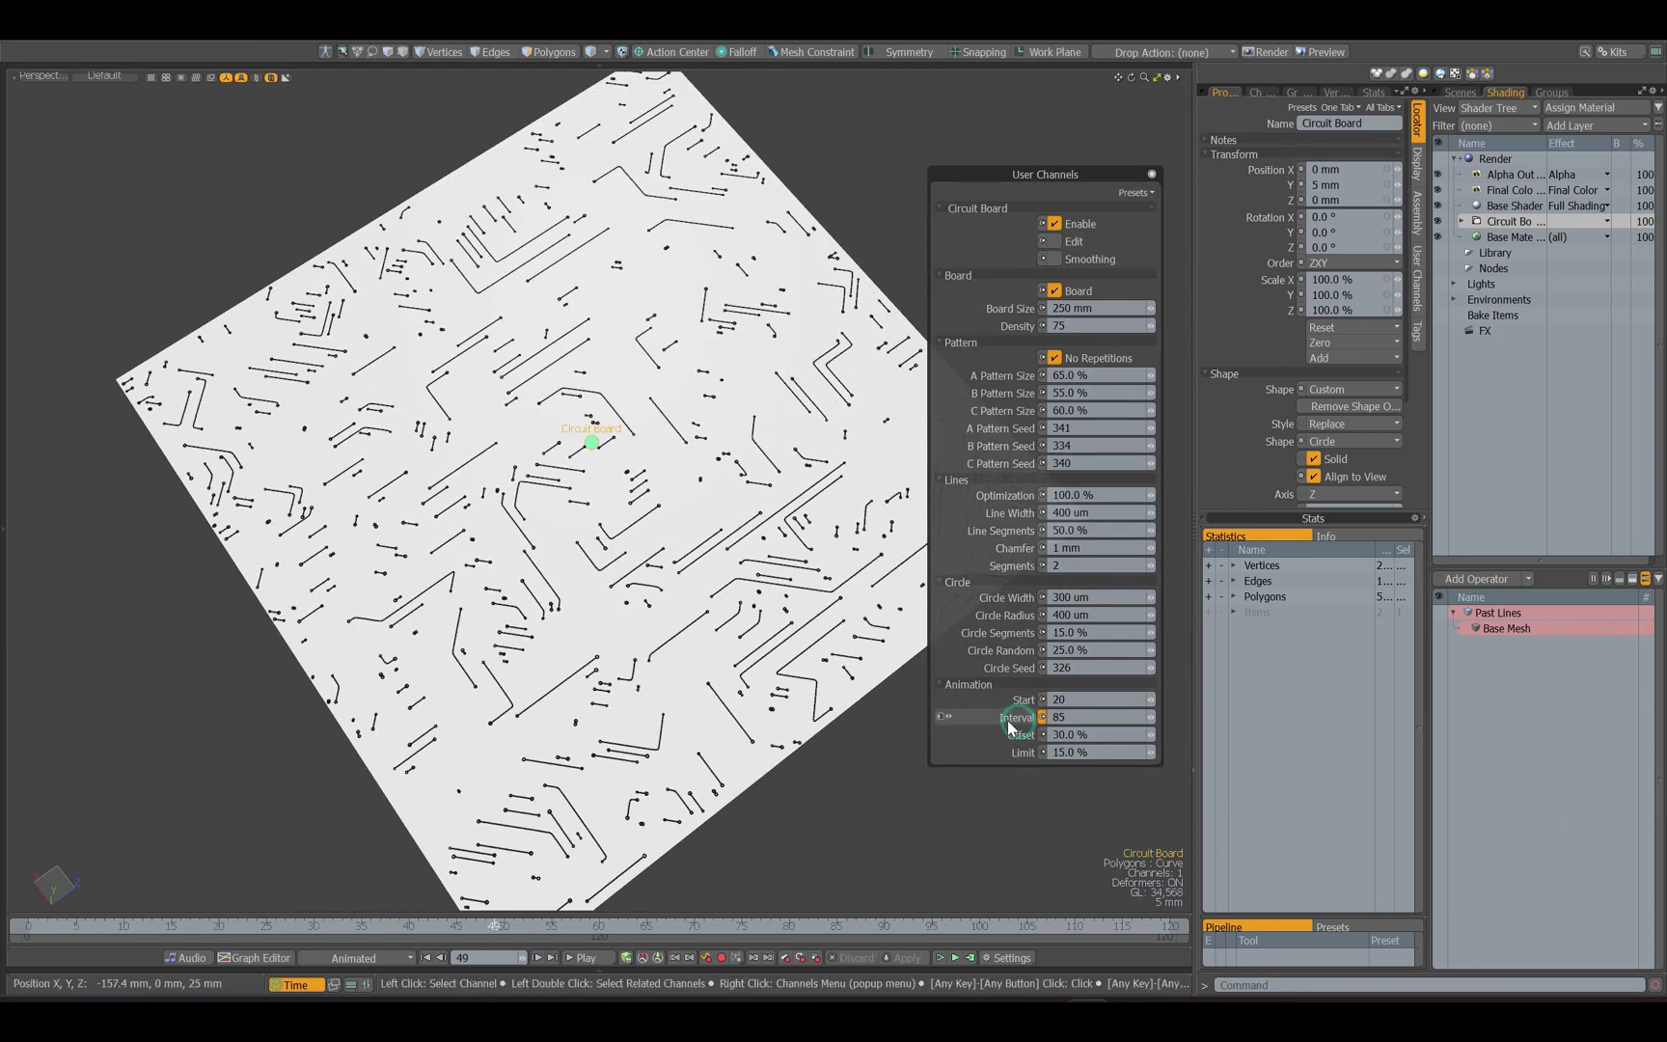
{"action": "type", "text": "40"}
{"action": "left_click", "coordinate": [1014, 722]}
{"action": "left_click_drag", "start_coordinate": [714, 927], "coordinate": [1185, 921]}
{"action": "left_click", "coordinate": [1021, 720]}
{"action": "type", "text": "85"}
{"action": "left_click", "coordinate": [1014, 718]}
{"action": "left_click", "coordinate": [514, 927]}
Set the animation Offset to 0% and scrub the timeline to frame 64 to preview the growth
{"action": "left_click", "coordinate": [1019, 740]}
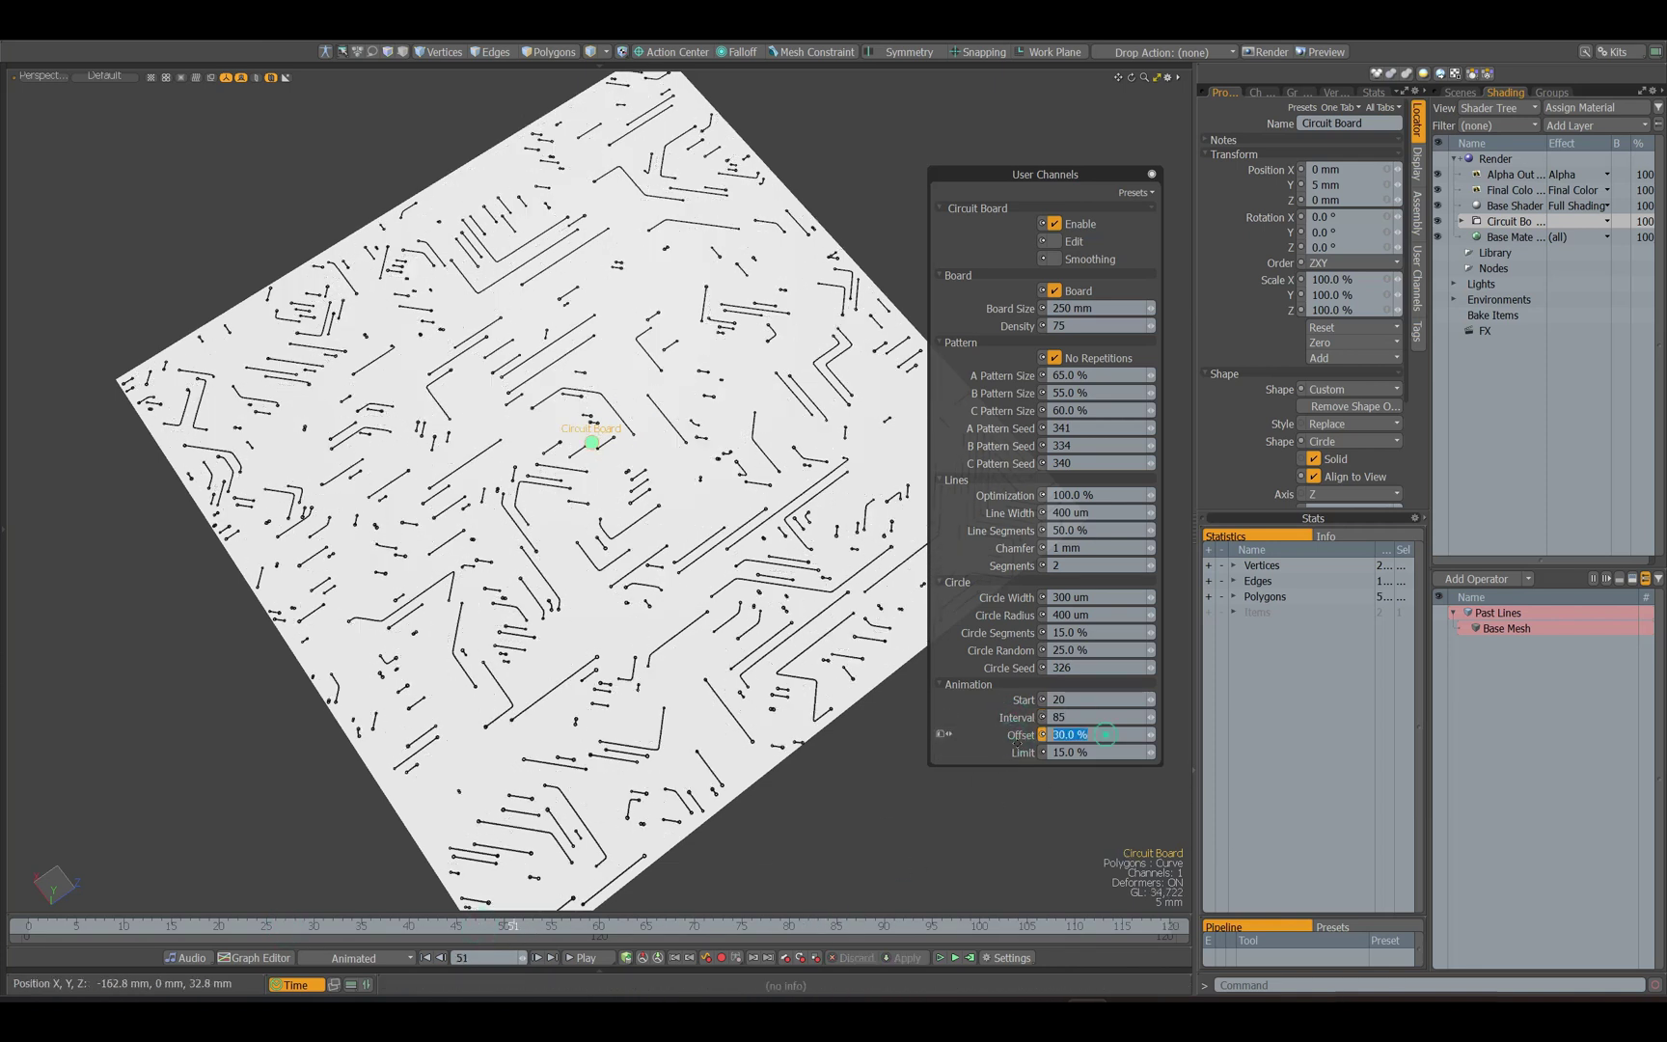
{"action": "type", "text": "0"}
{"action": "left_click", "coordinate": [1003, 736]}
{"action": "left_click", "coordinate": [642, 909]}
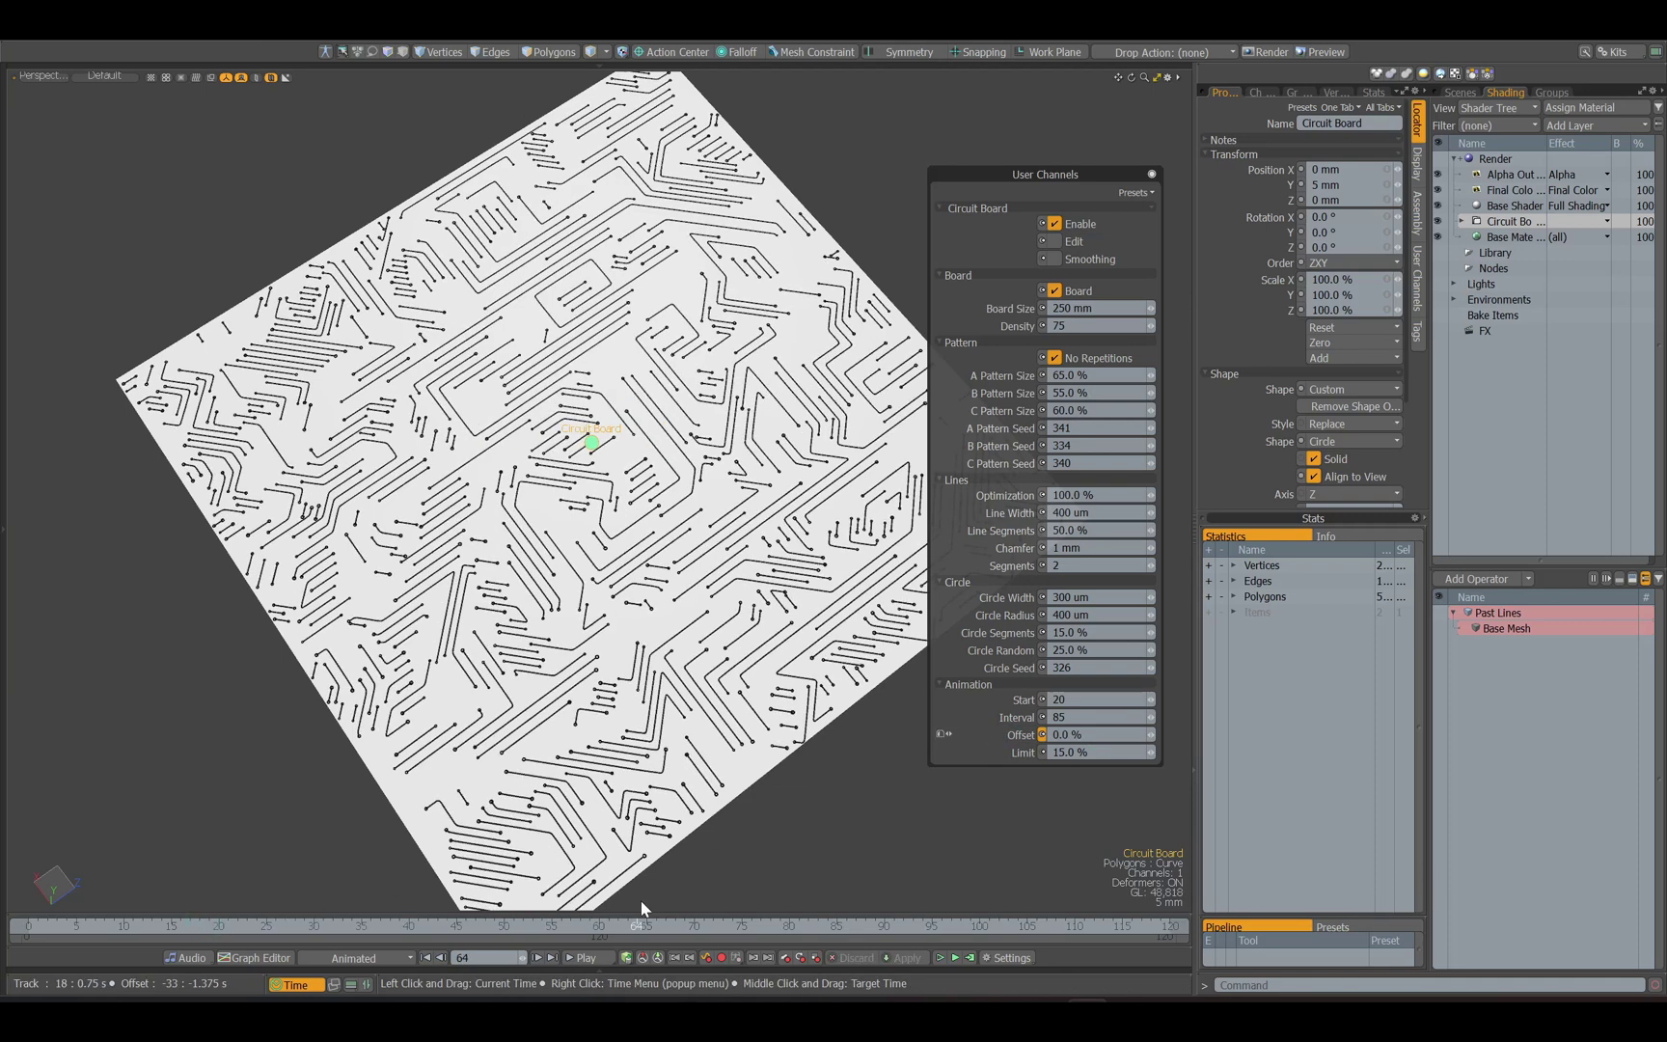
Try an animation Offset of 40% while scrubbing to frame 111, and set the Offset back to 30%
{"action": "type", "text": "40"}
{"action": "key", "text": "Return"}
{"action": "left_click_drag", "start_coordinate": [239, 924], "coordinate": [1083, 925]}
{"action": "left_click", "coordinate": [1069, 736]}
{"action": "type", "text": "30"}
{"action": "key", "text": "Return"}
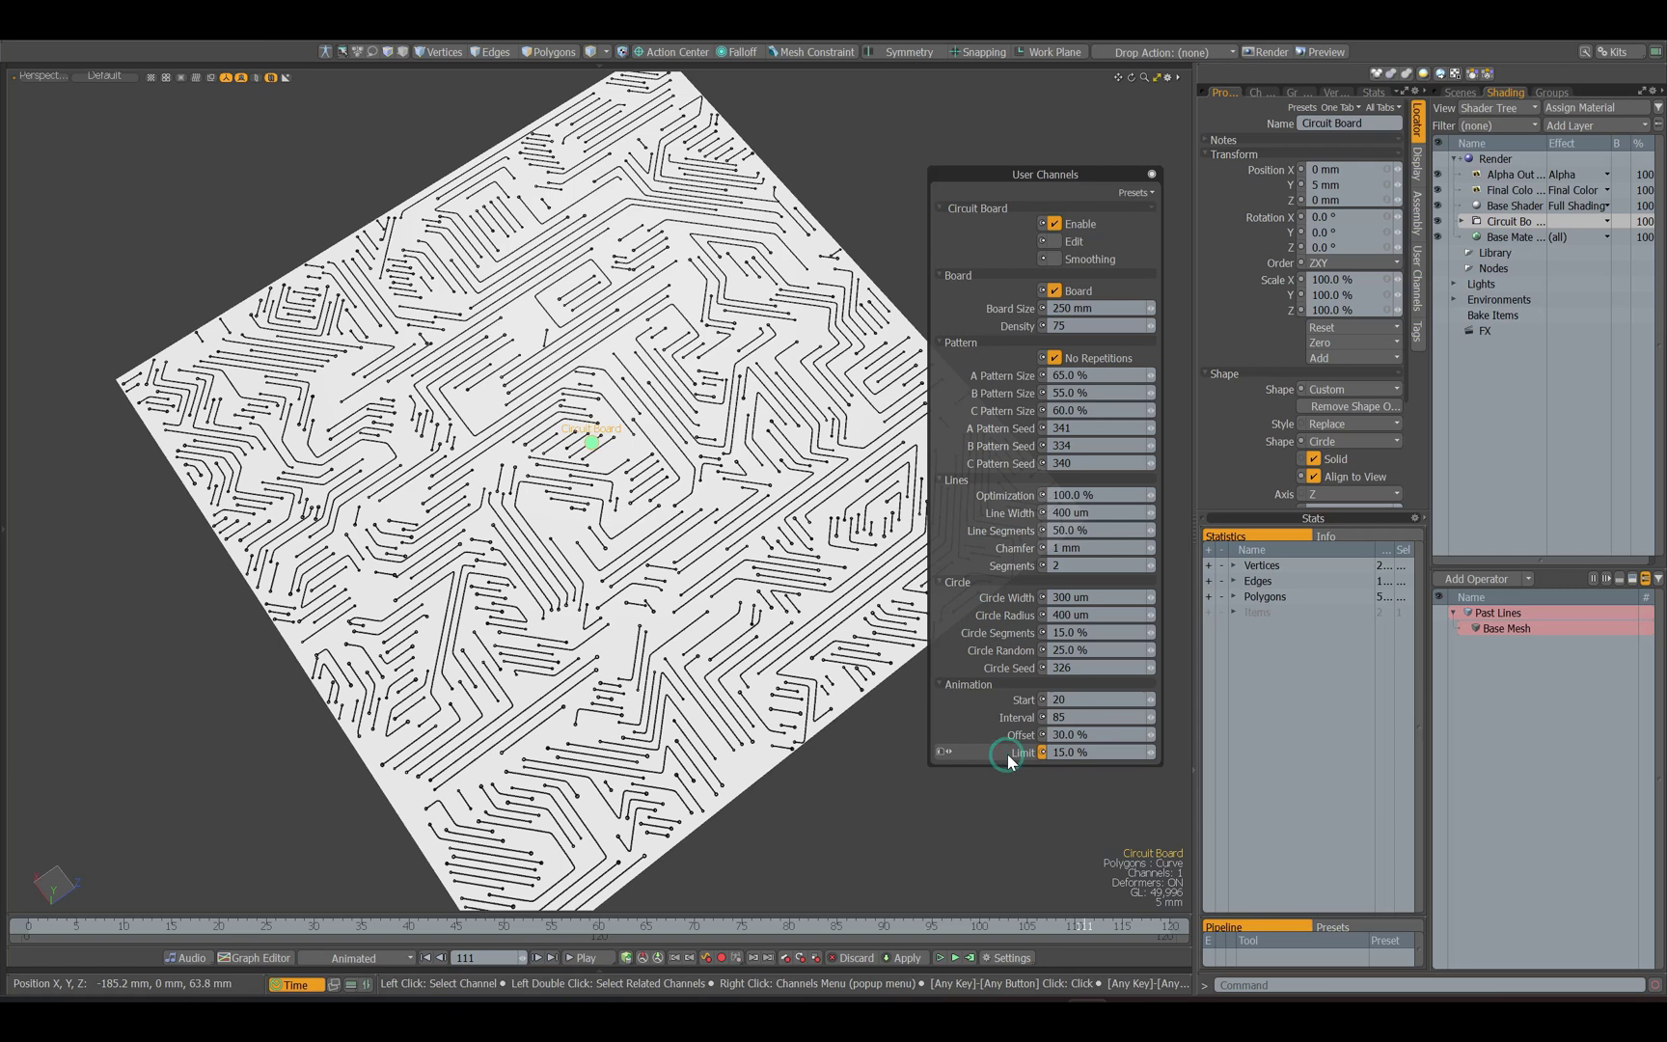
Set the animation Limit to 0% and scrub the timeline to frame 120 to see the fully grown lines
{"action": "scroll", "coordinate": [655, 473], "scroll_direction": "up", "scroll_amount": 5}
{"action": "left_click_drag", "start_coordinate": [1097, 752], "coordinate": [1018, 755]}
{"action": "type", "text": "0"}
{"action": "key", "text": "Return"}
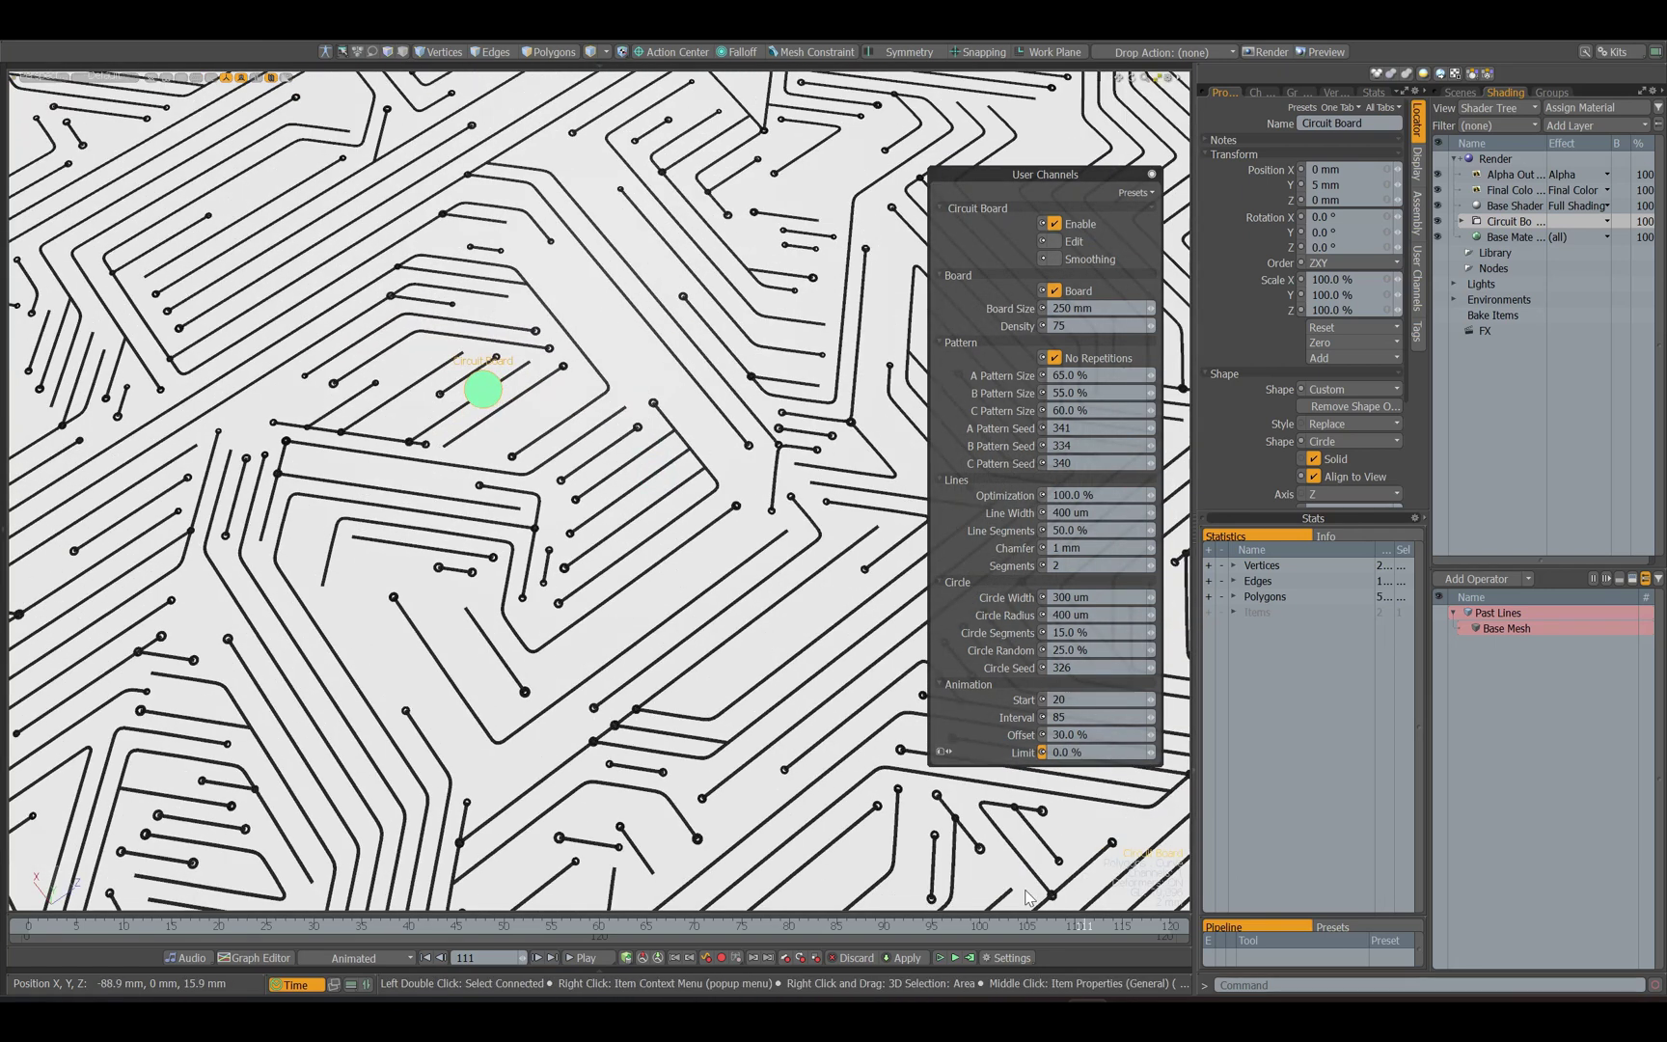
{"action": "left_click_drag", "start_coordinate": [1073, 924], "coordinate": [1172, 924]}
Set the animation Start to 0 and examine how the line ends and circles meet neighbouring lines up close
{"action": "left_click_drag", "start_coordinate": [1085, 700], "coordinate": [1001, 709]}
{"action": "type", "text": "0"}
{"action": "key", "text": "Return"}
{"action": "scroll", "coordinate": [656, 704], "scroll_direction": "up", "scroll_amount": 4}
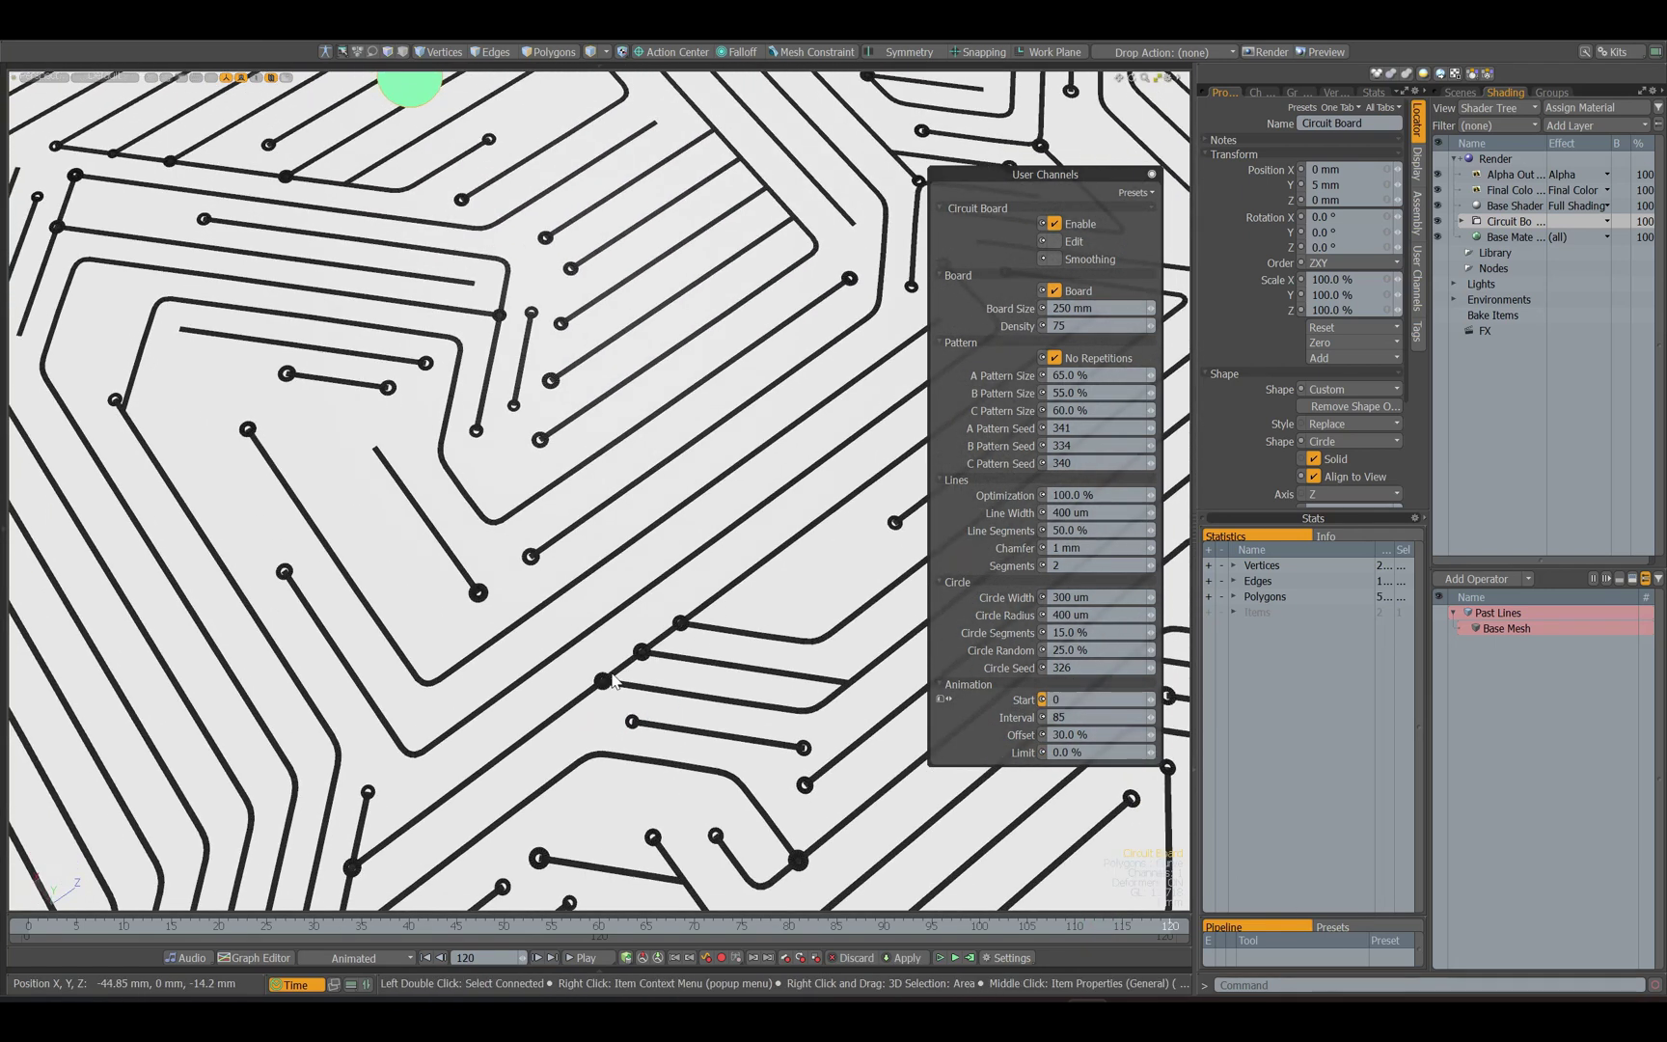
{"action": "left_click_drag", "start_coordinate": [613, 681], "coordinate": [572, 428], "text": "alt+shift"}
{"action": "left_click_drag", "start_coordinate": [724, 587], "coordinate": [926, 612], "text": "alt+shift"}
{"action": "left_click_drag", "start_coordinate": [655, 549], "coordinate": [600, 569], "text": "alt+shift"}
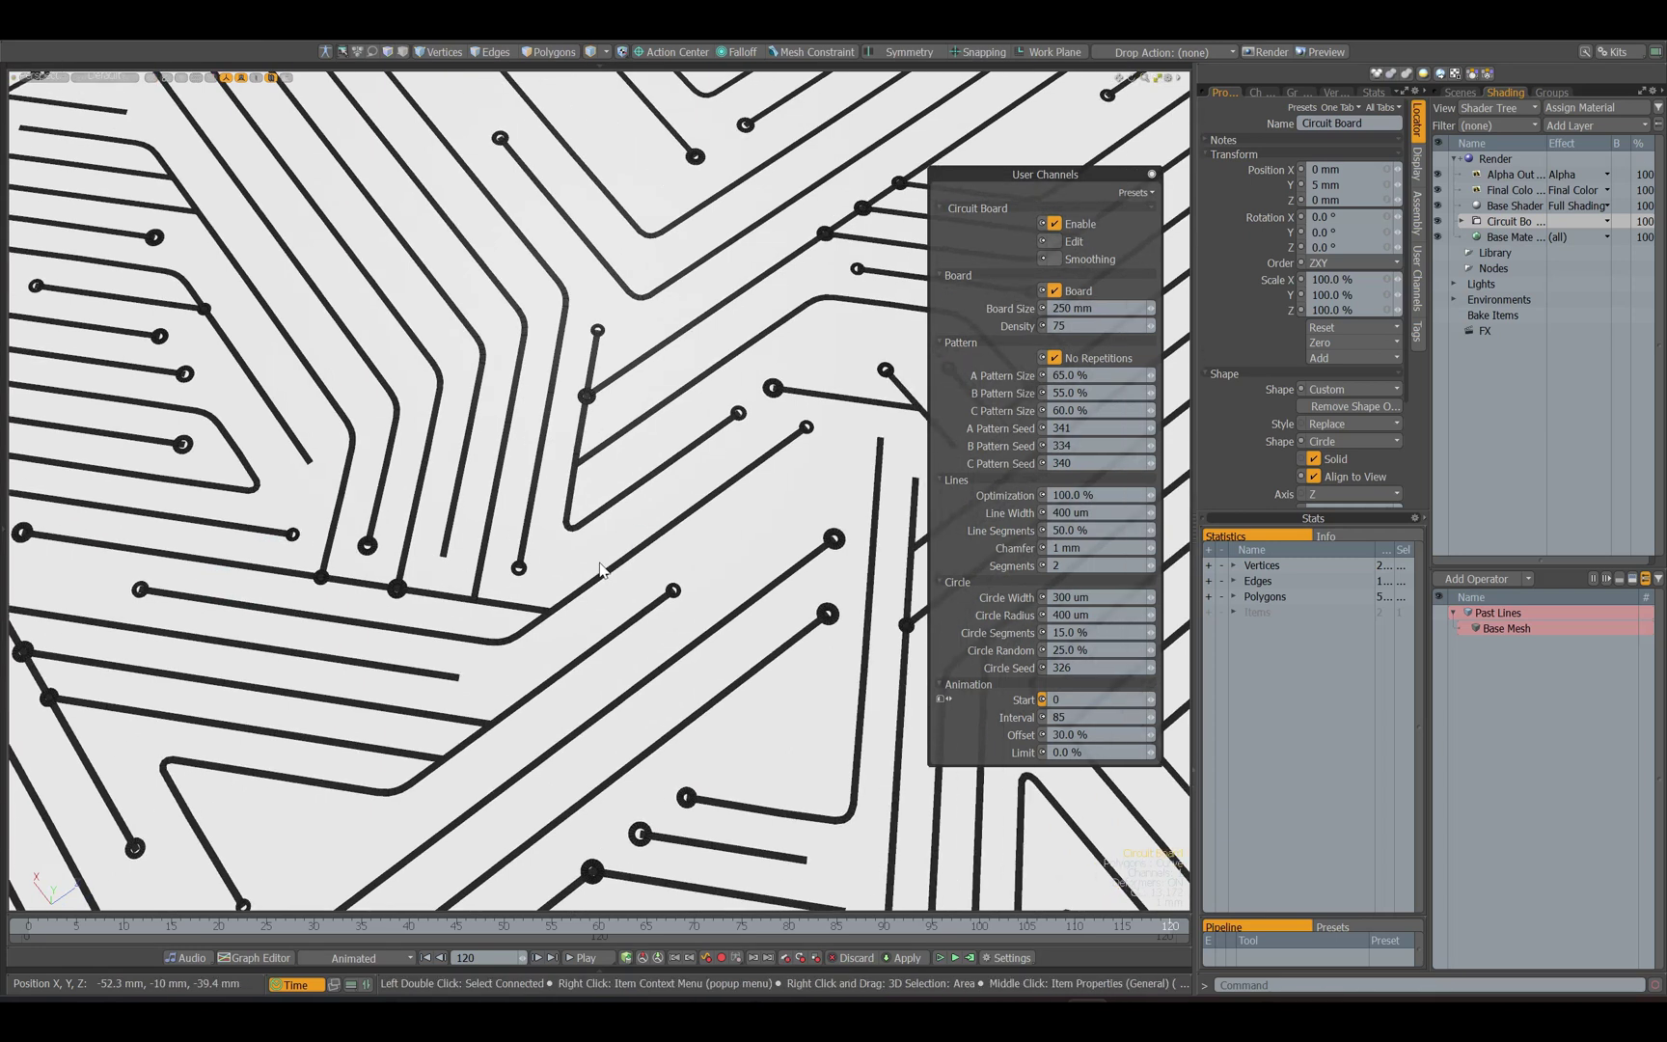
Set the animation Limit to 15%
{"action": "left_click_drag", "start_coordinate": [1151, 754], "coordinate": [1154, 758]}
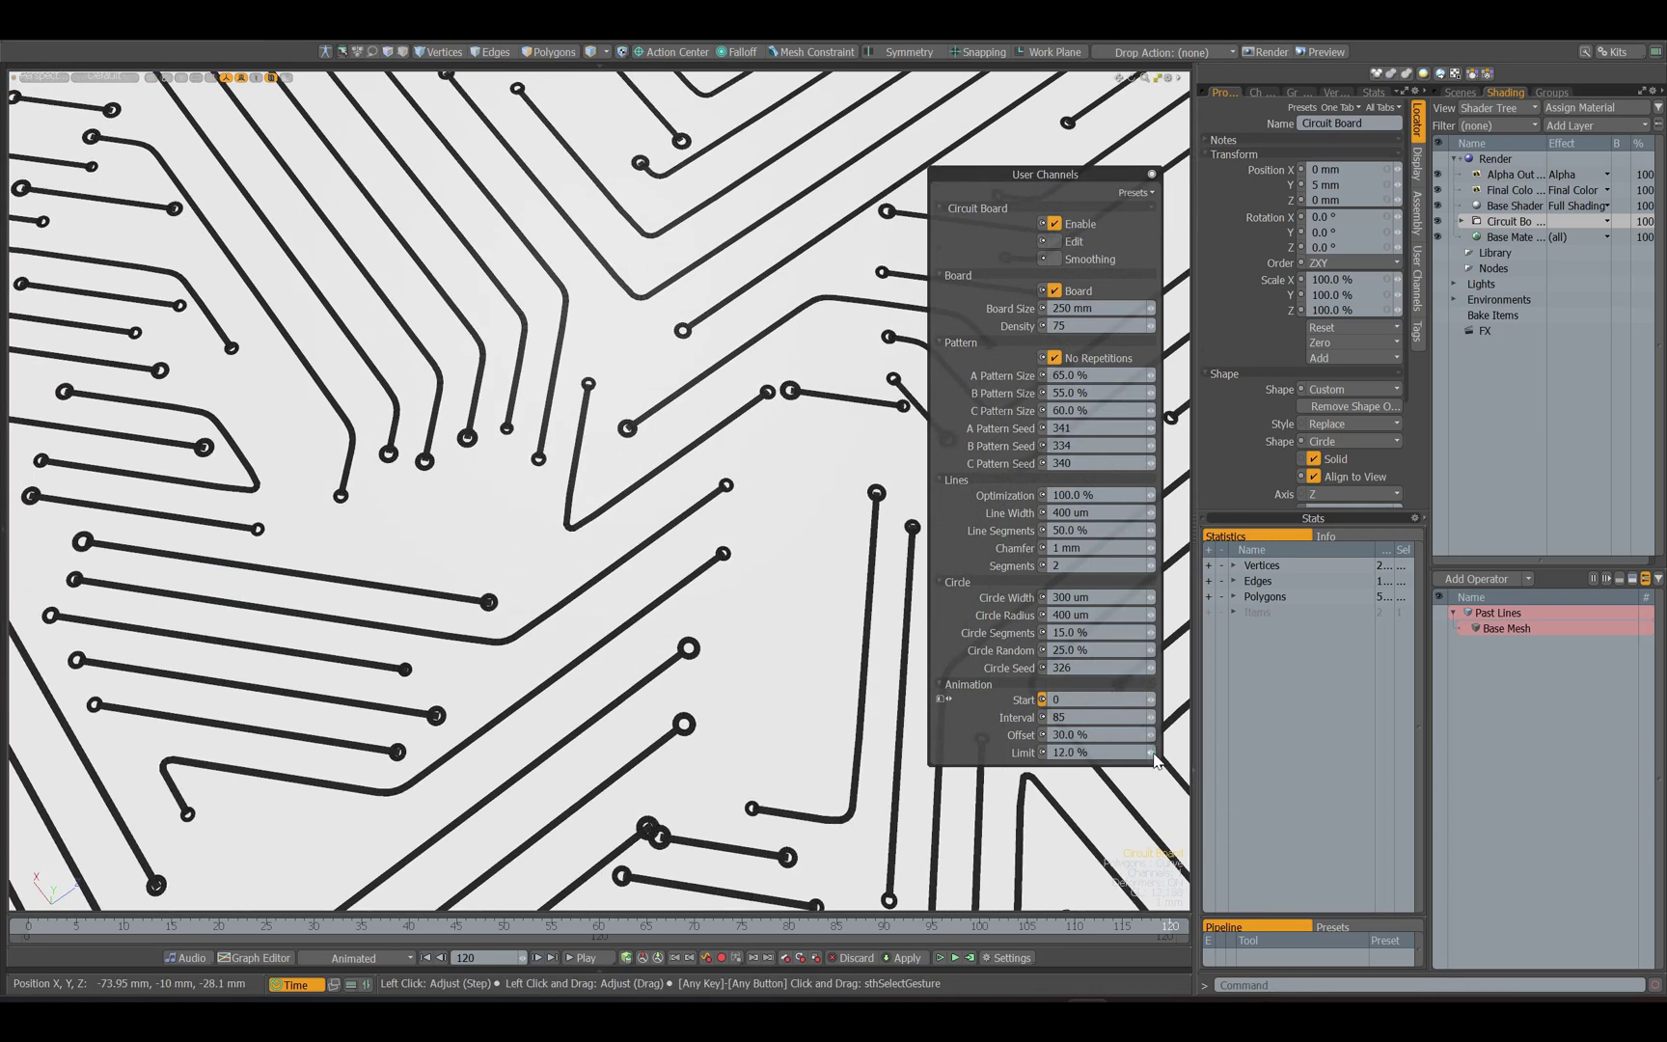
{"action": "left_click", "coordinate": [1152, 754]}
{"action": "scroll", "coordinate": [536, 598], "scroll_direction": "down", "scroll_amount": 5}
{"action": "left_click_drag", "start_coordinate": [526, 592], "coordinate": [544, 590], "text": "alt"}
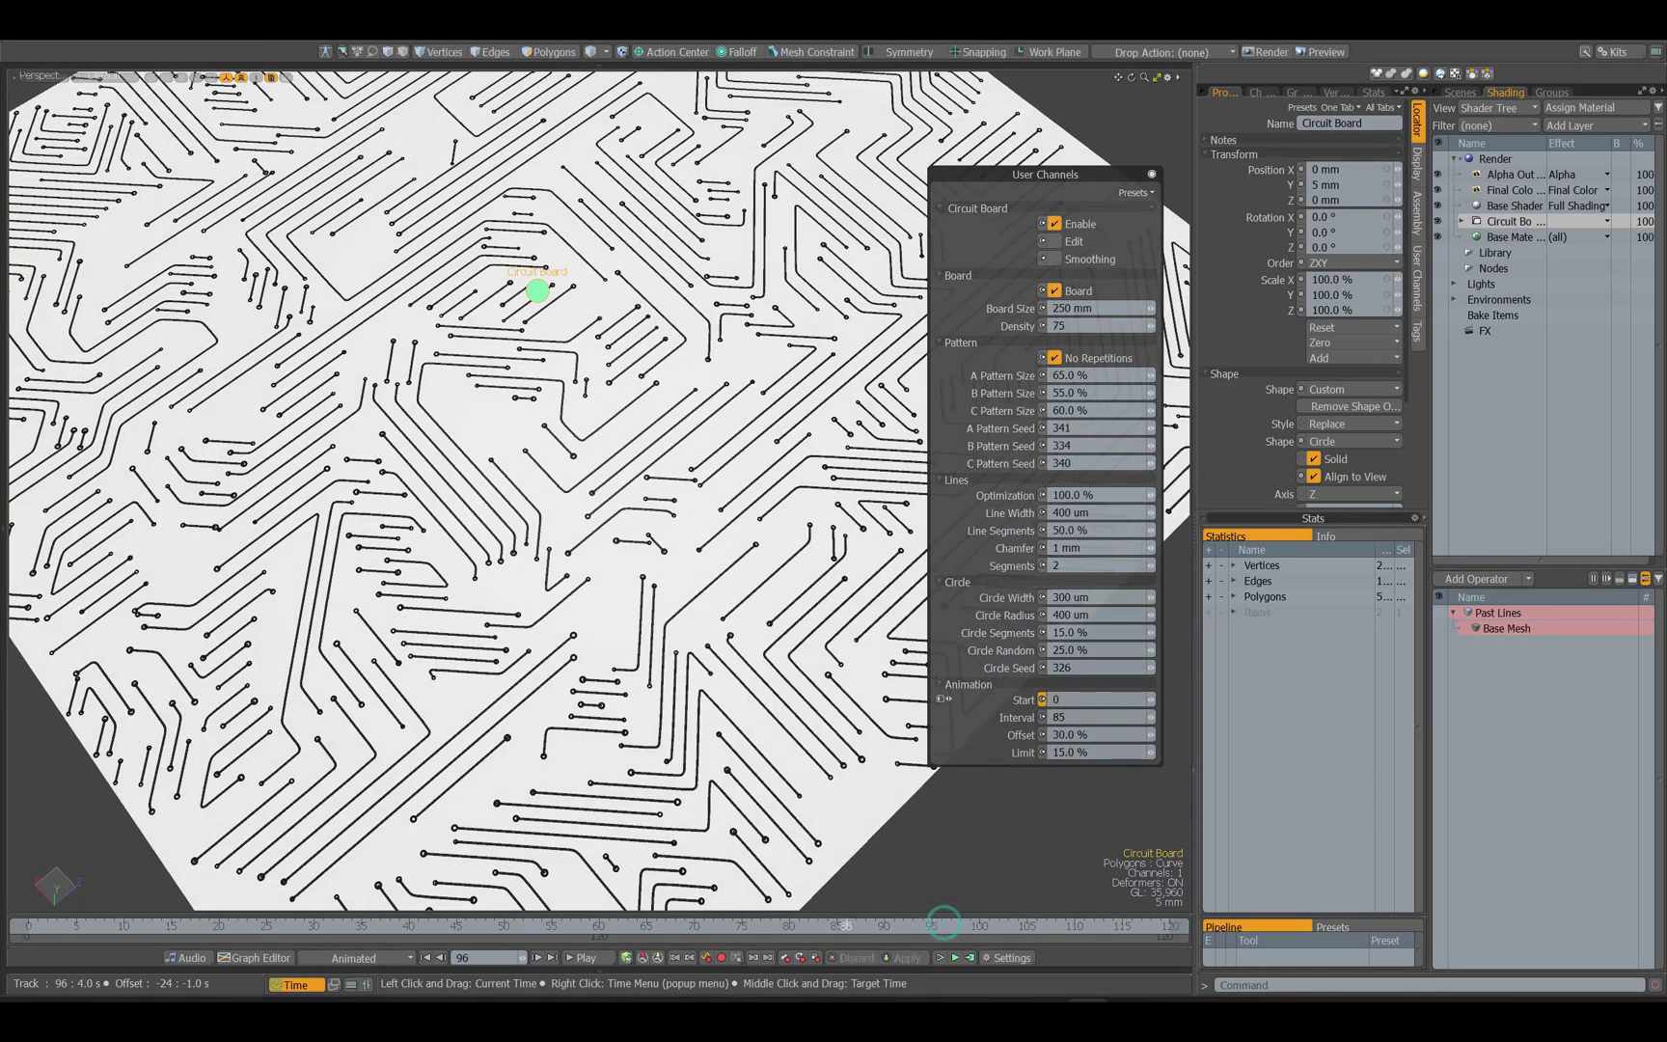
Scrub the timeline to frame 120, then switch to the layout pairing the render preview with the camera view
{"action": "left_click_drag", "start_coordinate": [945, 923], "coordinate": [419, 923]}
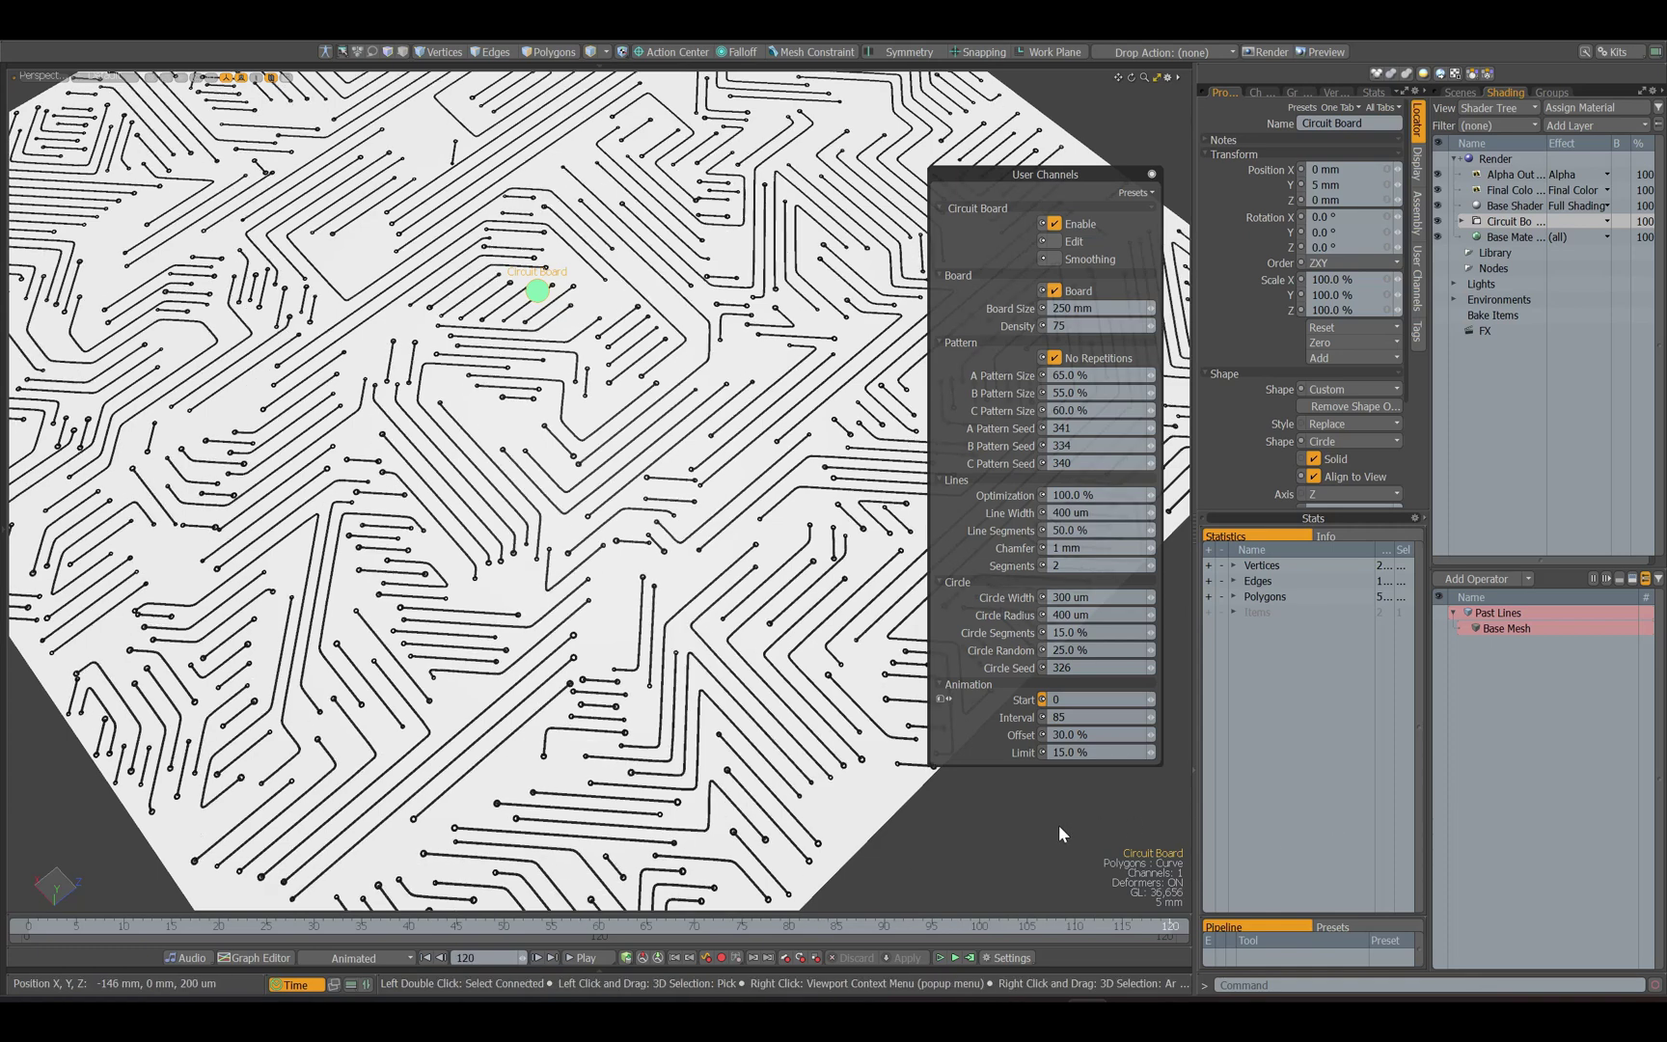
{"action": "key", "text": "ctrl+space"}
{"action": "left_click", "coordinate": [743, 579]}
{"action": "left_click_drag", "start_coordinate": [743, 588], "coordinate": [765, 470], "text": "alt"}
{"action": "left_click", "coordinate": [338, 67]}
{"action": "left_click", "coordinate": [107, 73]}
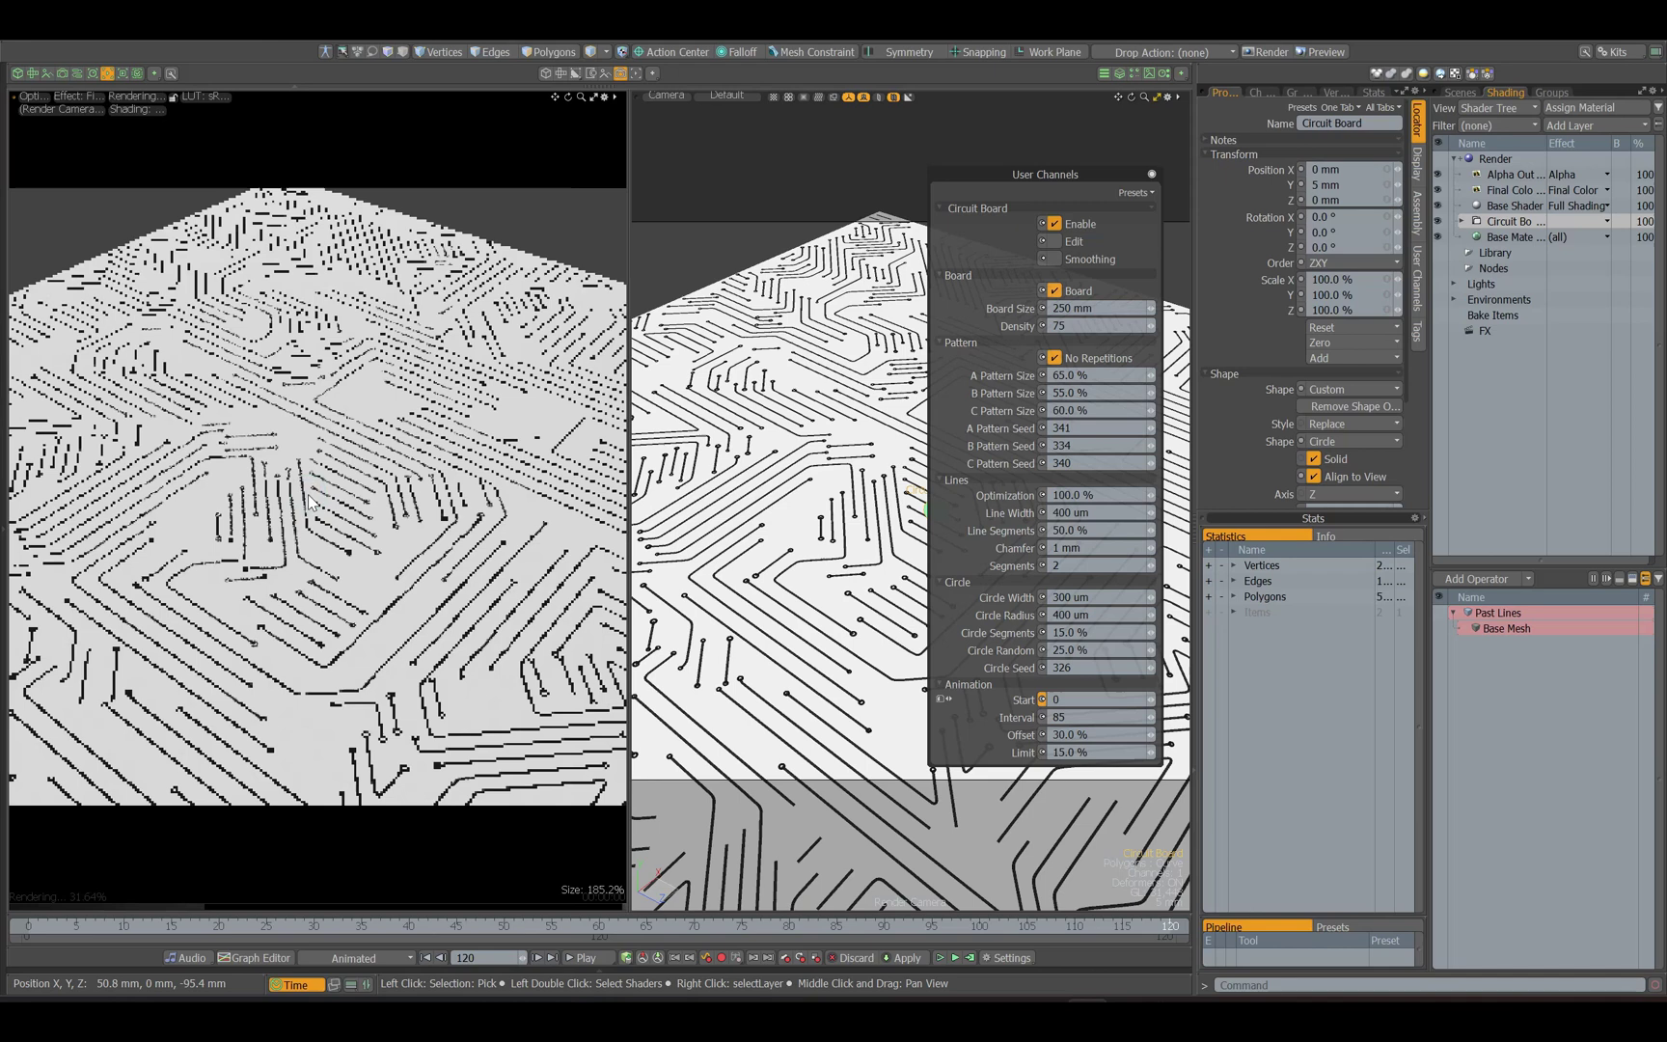
Widen the render preview and reposition the camera for a closer view of the circuit lines
{"action": "left_click_drag", "start_coordinate": [629, 408], "coordinate": [667, 407]}
{"action": "left_click_drag", "start_coordinate": [835, 400], "coordinate": [844, 477], "text": "alt"}
{"action": "left_click", "coordinate": [456, 591]}
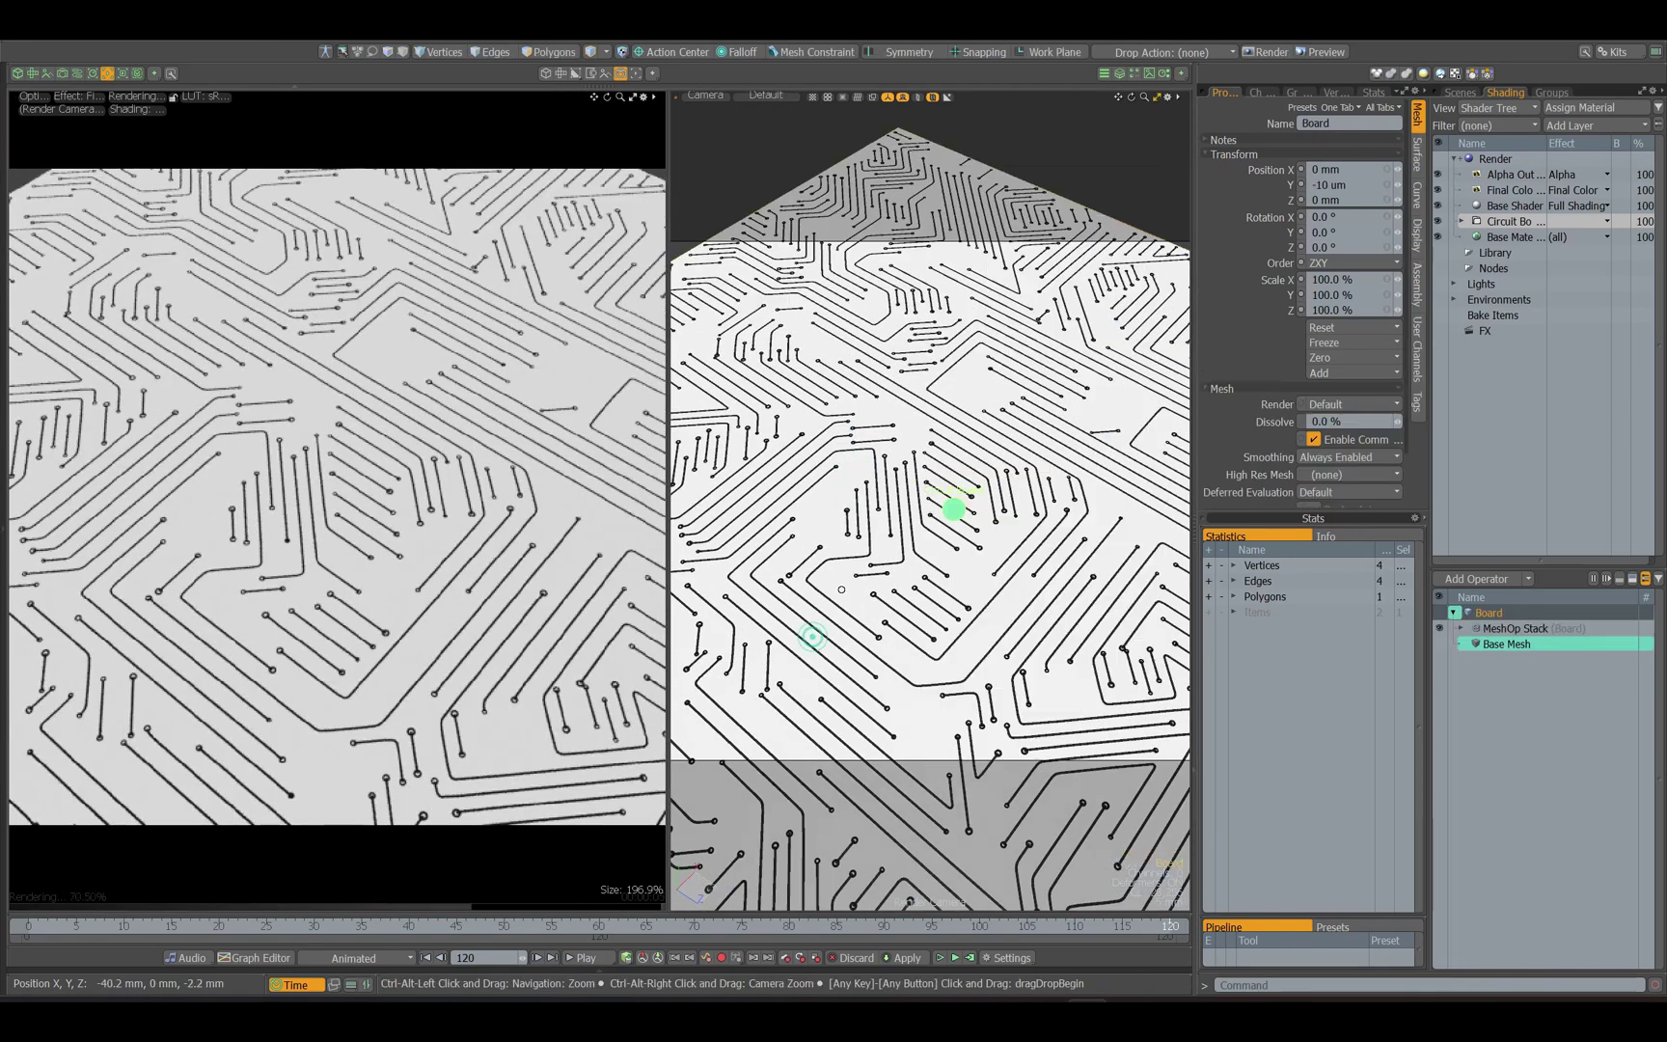
{"action": "left_click_drag", "start_coordinate": [813, 637], "coordinate": [1119, 569], "text": "alt+shift"}
Expand the Circuit Board material groups, hide the Lines Color and Board Override layers, and frame a wider area with the camera
{"action": "left_click", "coordinate": [1461, 222]}
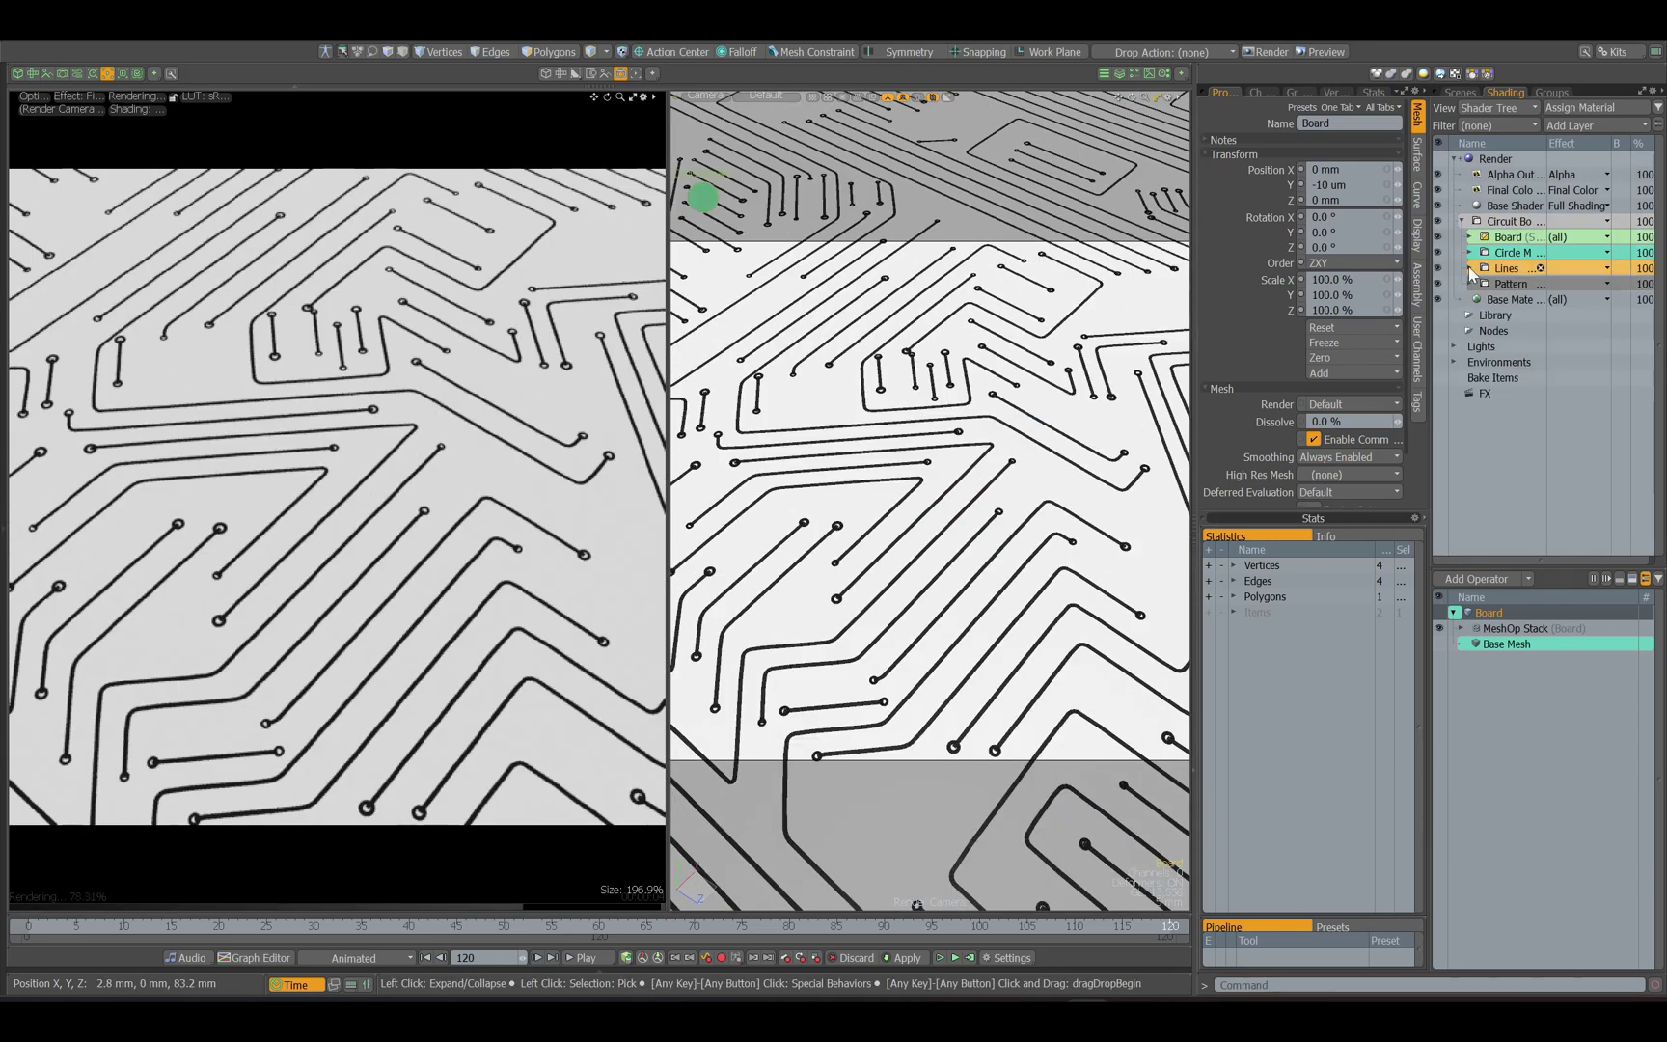
{"action": "left_click", "coordinate": [1470, 268]}
{"action": "left_click", "coordinate": [1438, 284]}
{"action": "left_click", "coordinate": [1469, 238]}
{"action": "left_click", "coordinate": [1438, 253]}
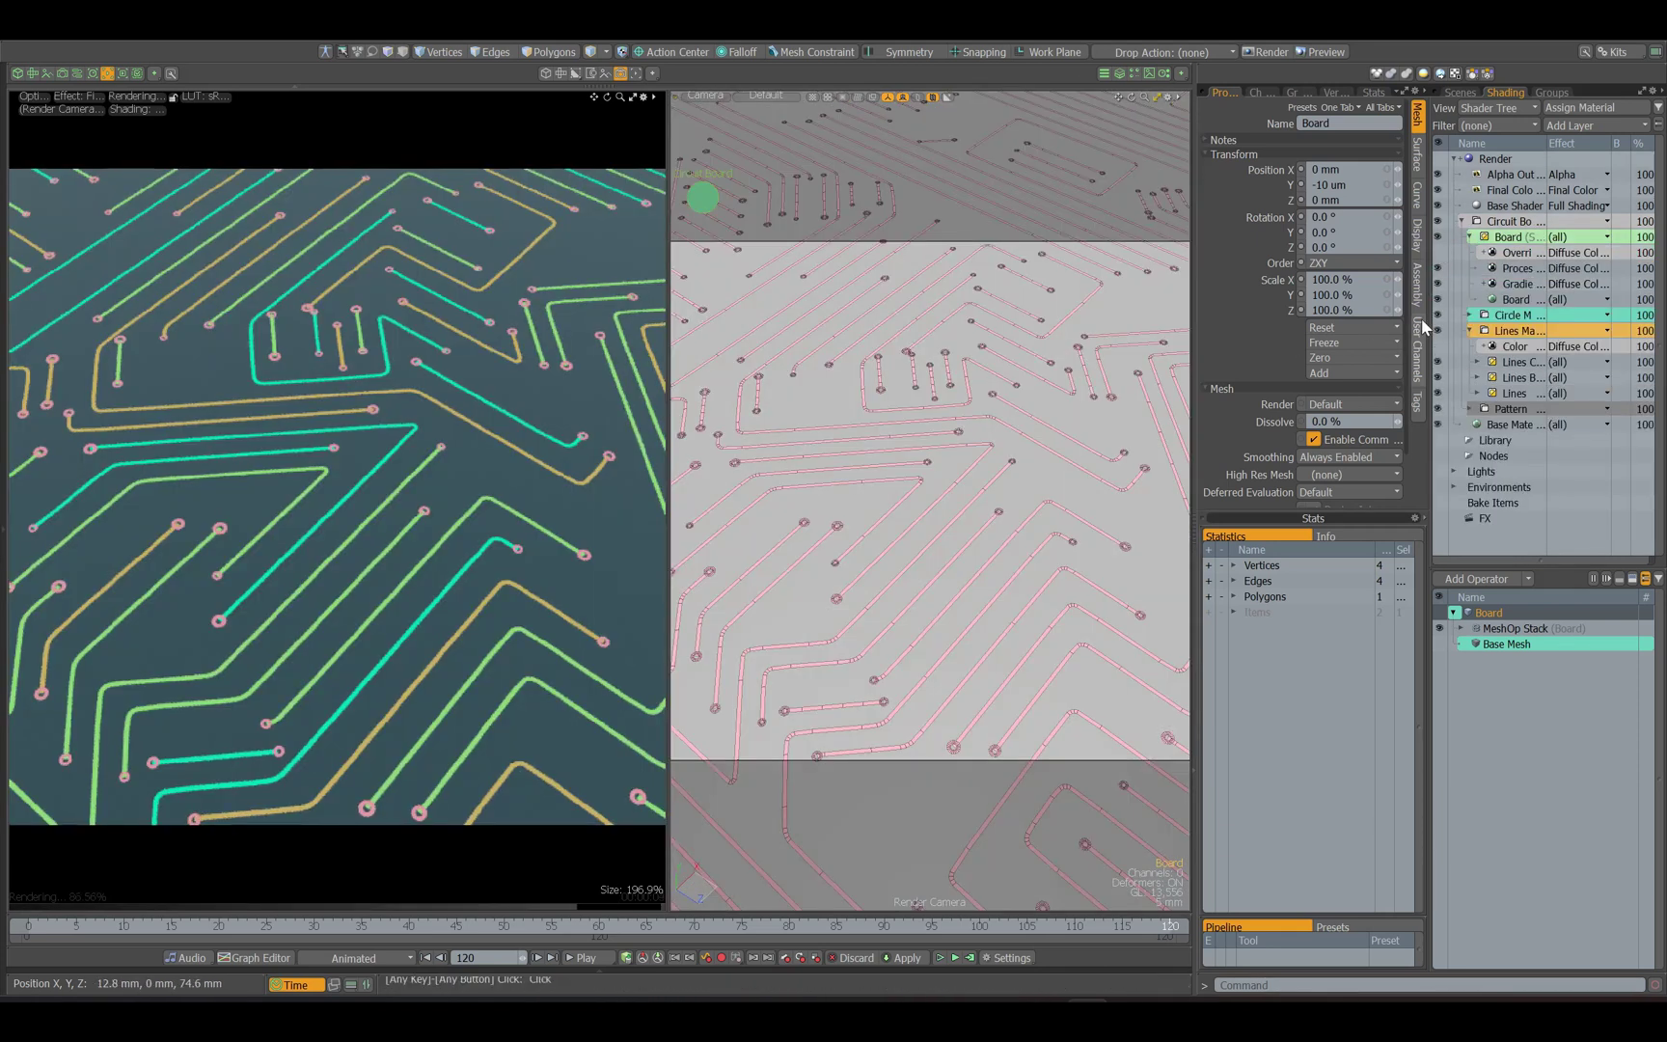
{"action": "left_click_drag", "start_coordinate": [1004, 401], "coordinate": [833, 408], "text": "ctrl+alt"}
{"action": "left_click_drag", "start_coordinate": [833, 408], "coordinate": [986, 442], "text": "alt+shift"}
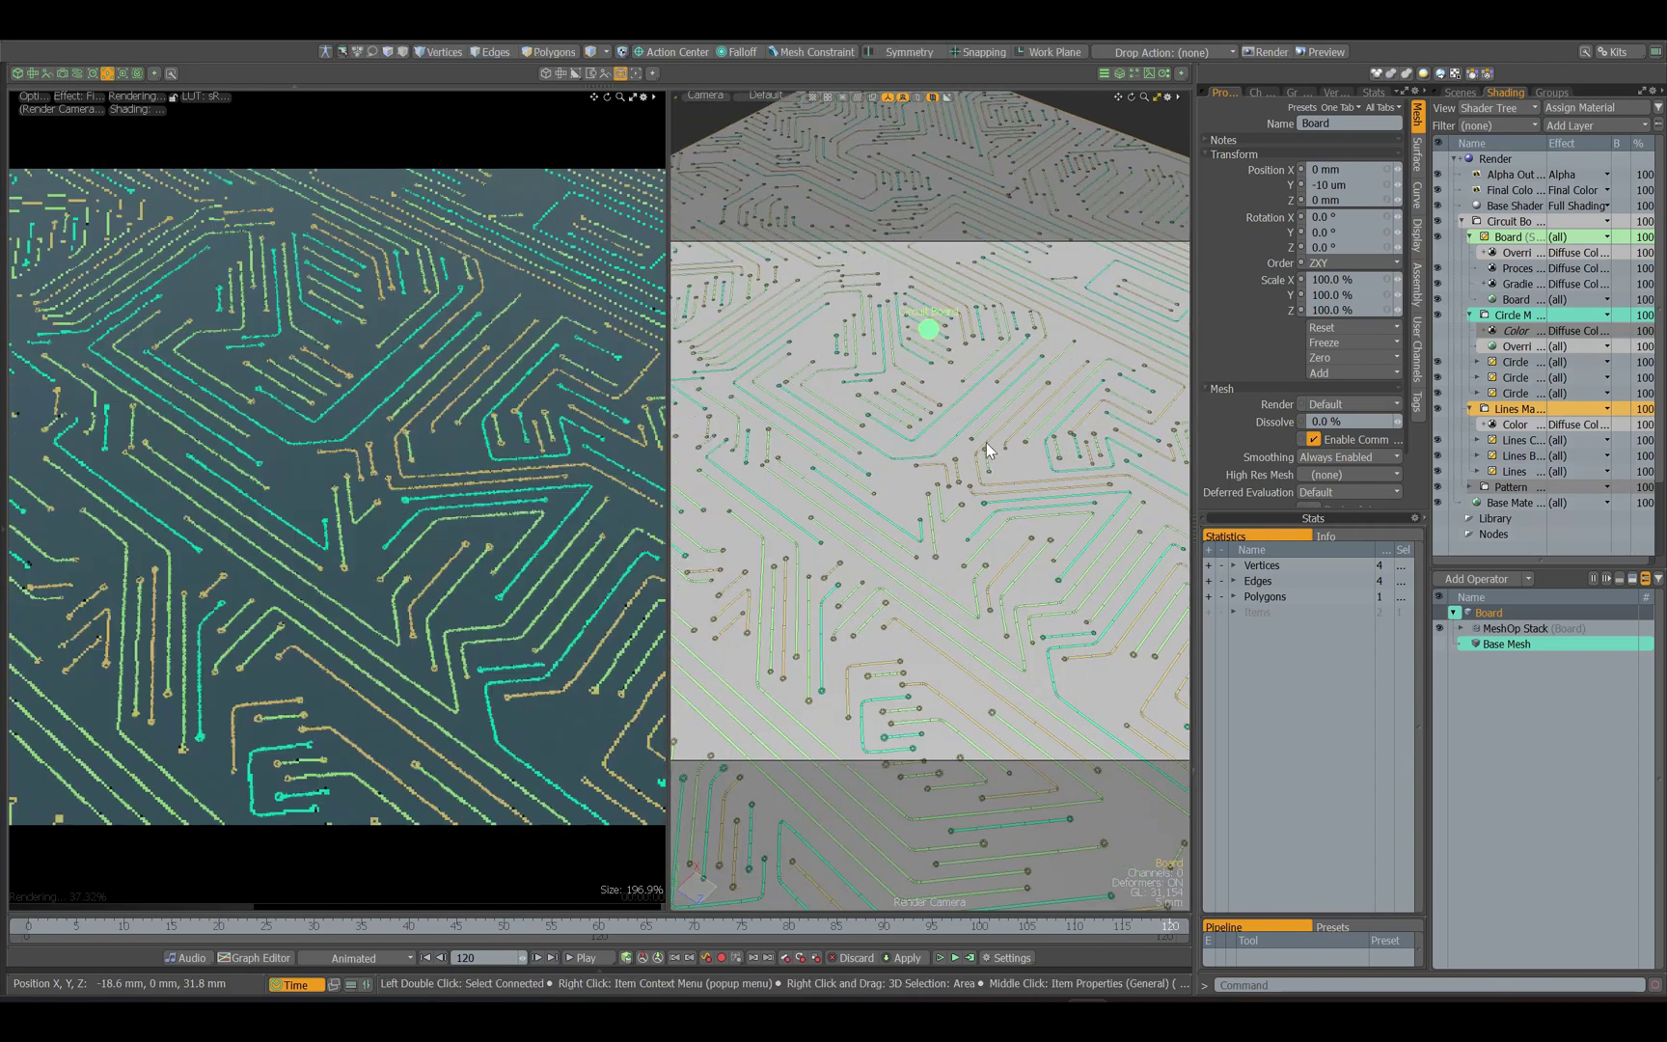
Toggle the Circle Override layer and turn the Lines Color and Board Override layers back on
{"action": "left_click", "coordinate": [1437, 344]}
{"action": "left_click", "coordinate": [1439, 423]}
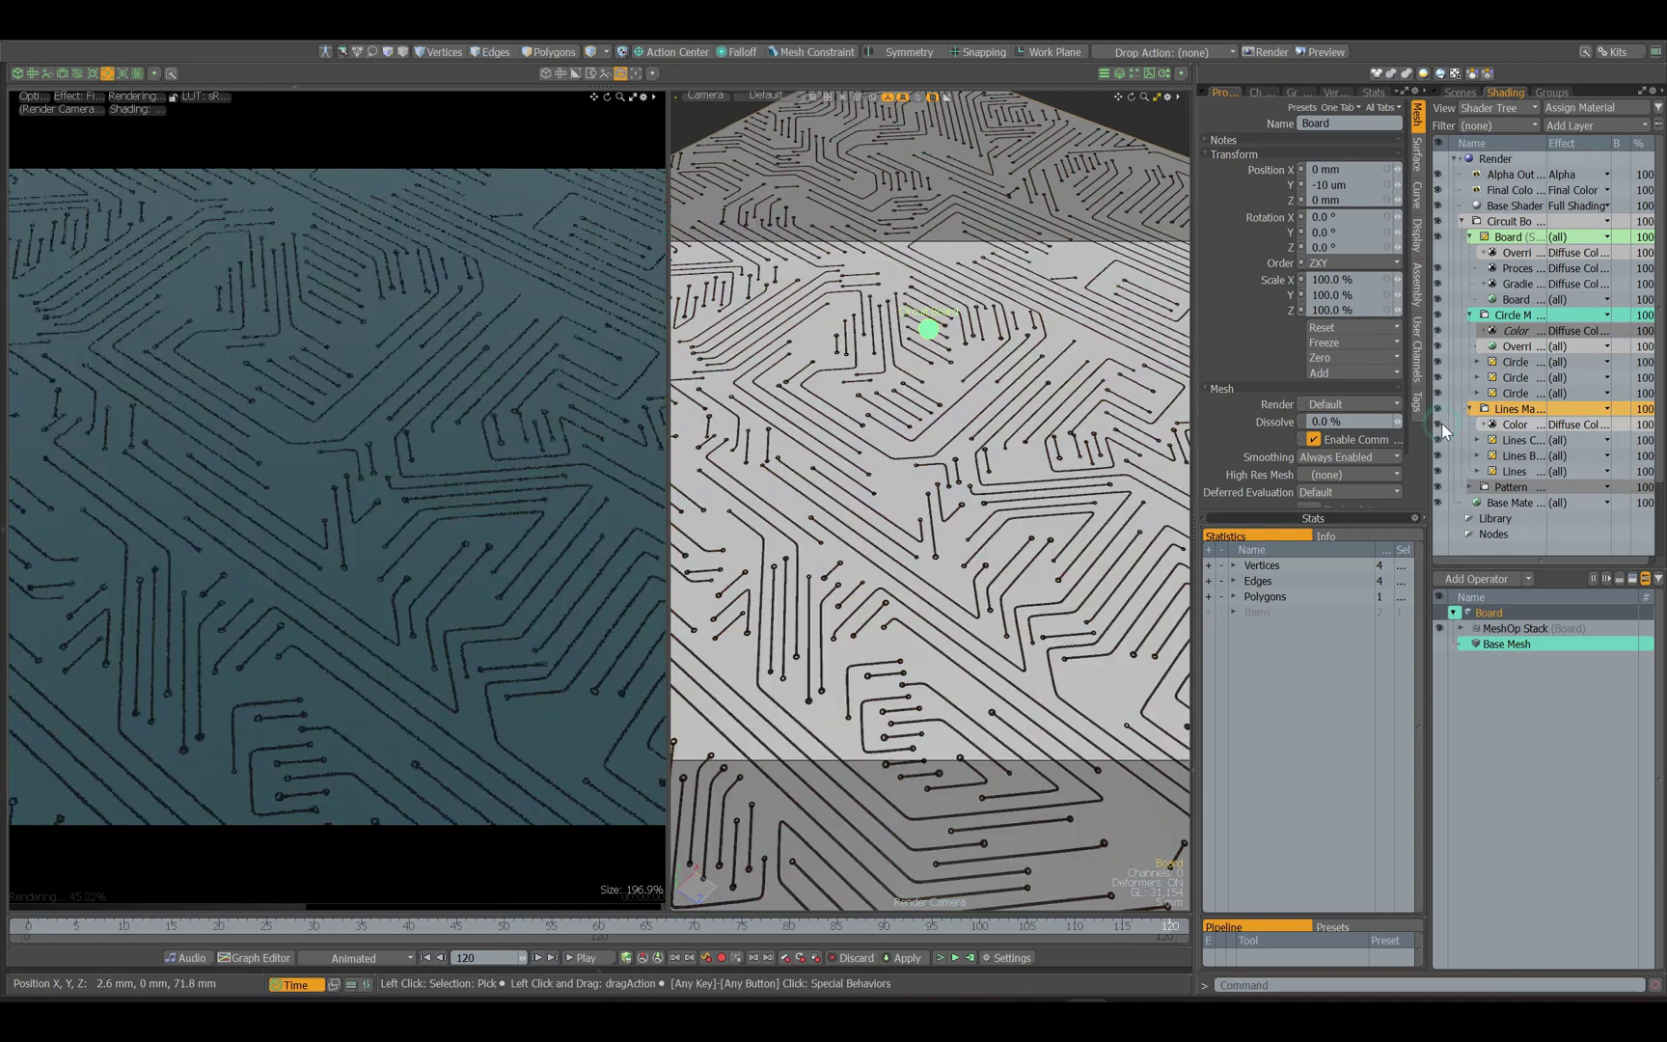
{"action": "left_click", "coordinate": [1437, 250]}
Set the Override Board layer's color to dark grey, RGB 0.17 0.17 0.17
{"action": "left_click", "coordinate": [1505, 251]}
{"action": "left_click", "coordinate": [1355, 329]}
{"action": "left_click_drag", "start_coordinate": [1071, 355], "coordinate": [916, 355]}
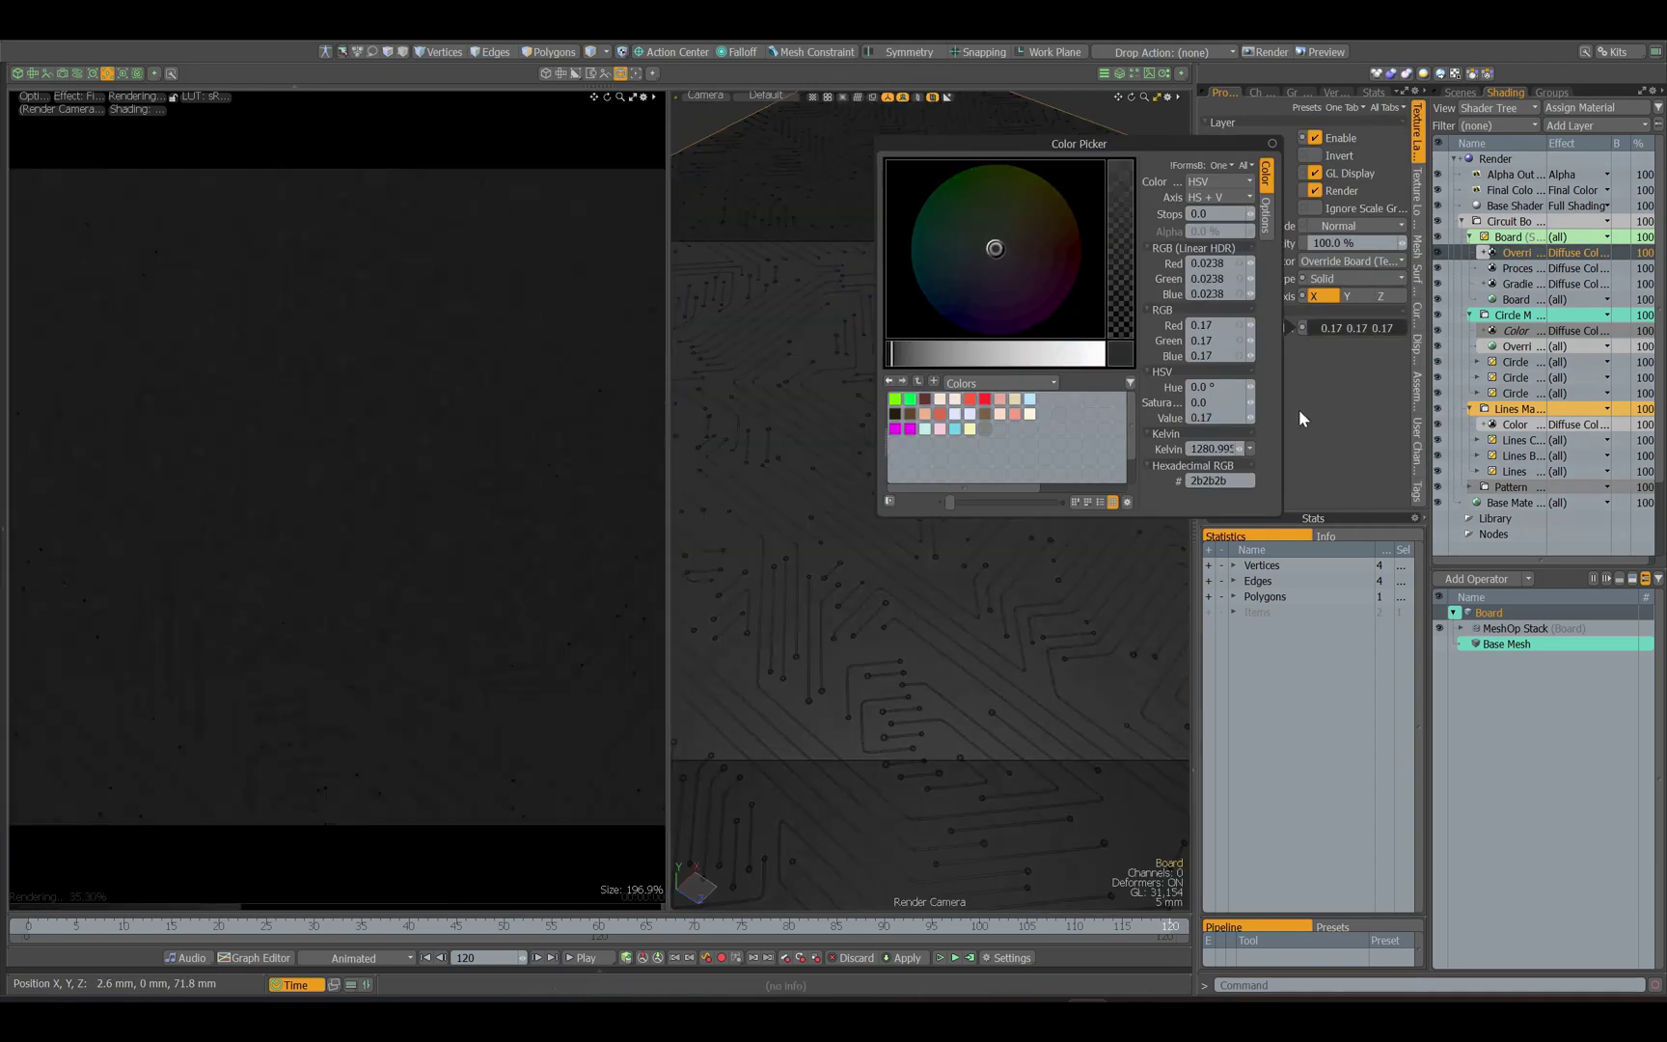
Set the Color layer in the Lines material group to a bright yellow
{"action": "left_click", "coordinate": [1513, 424]}
{"action": "left_click", "coordinate": [1363, 311]}
{"action": "left_click_drag", "start_coordinate": [1058, 329], "coordinate": [1114, 341]}
{"action": "left_click_drag", "start_coordinate": [1040, 222], "coordinate": [1008, 186]}
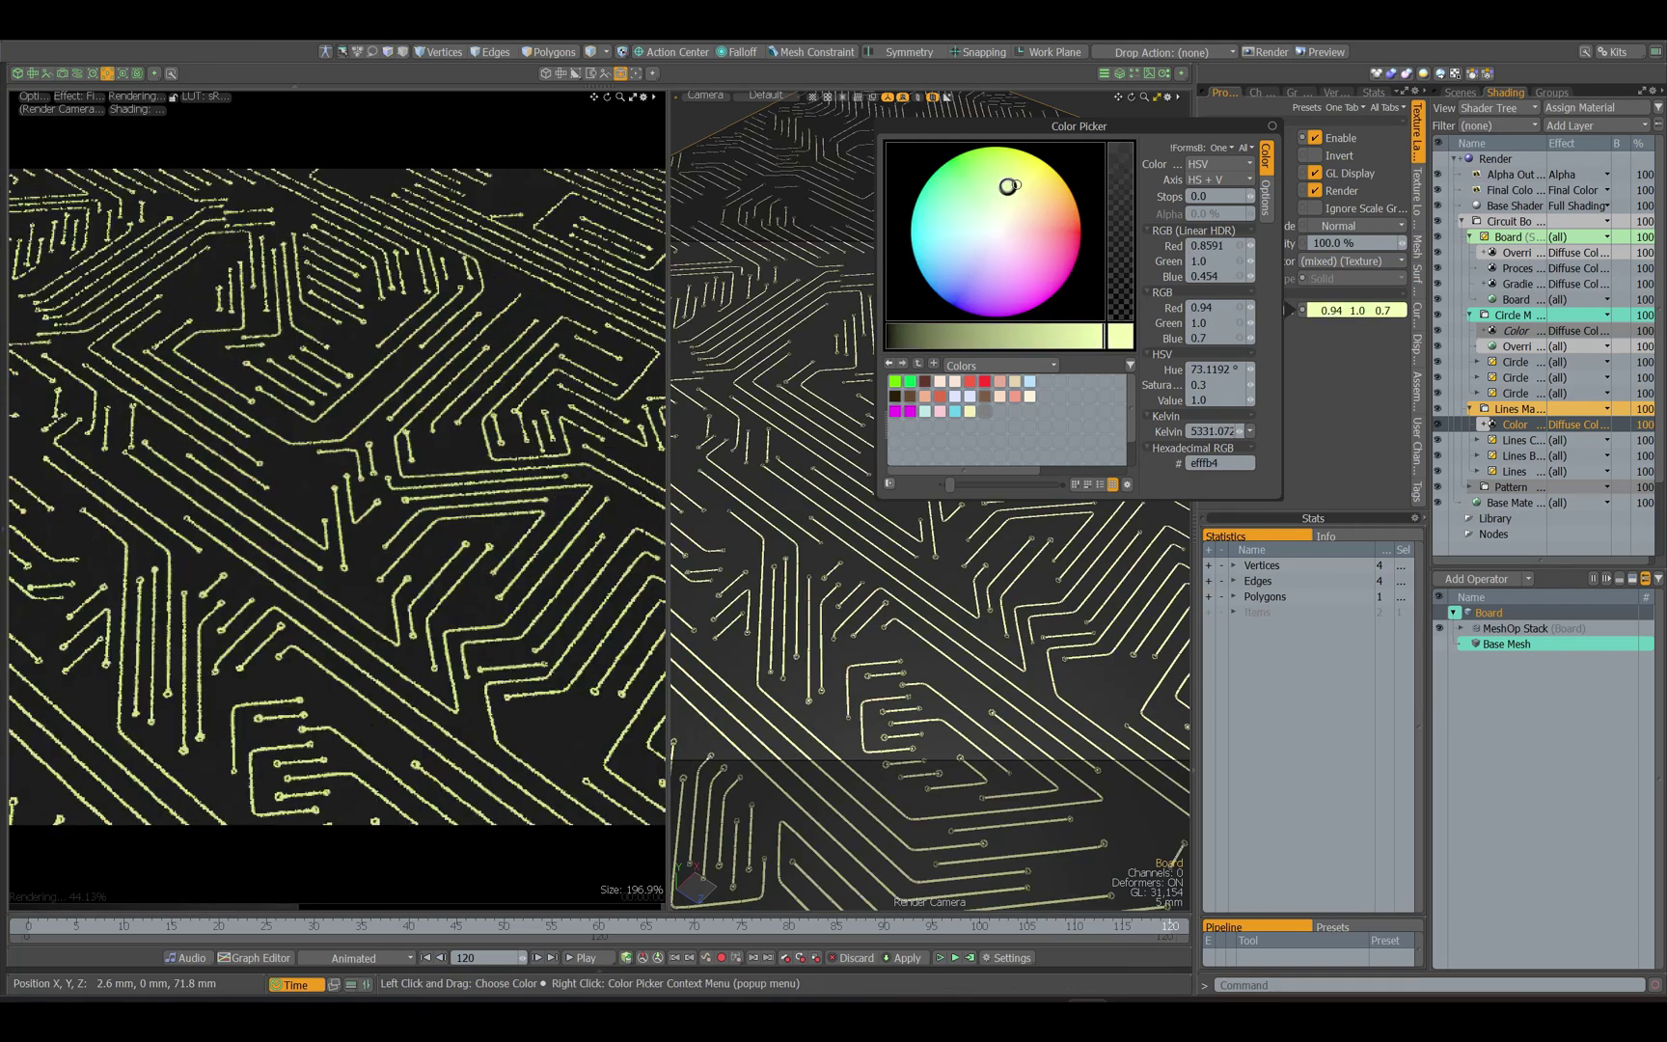
Change the Override Board layer's color to a muted teal, about RGB 0.33 0.38 0.38
{"action": "left_click", "coordinate": [1517, 252]}
{"action": "left_click", "coordinate": [1370, 328]}
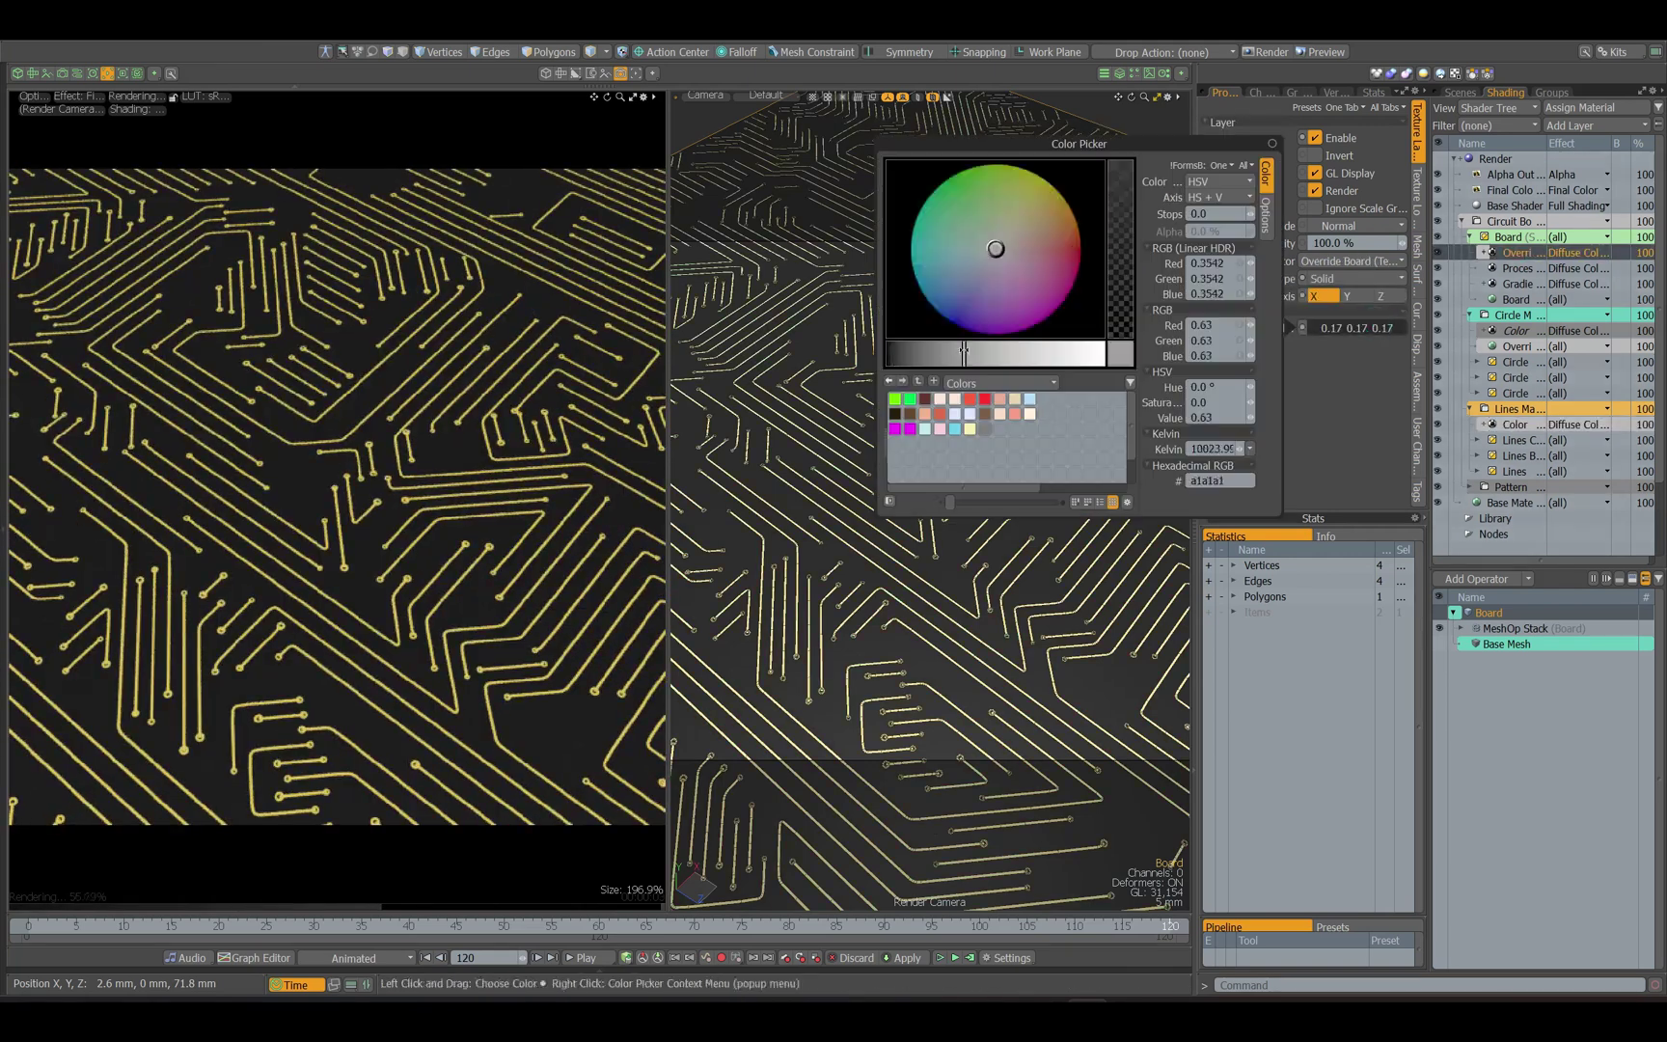
{"action": "mouse_move", "coordinate": [976, 256]}
{"action": "left_mouse_down"}
{"action": "mouse_move", "coordinate": [956, 266]}
{"action": "mouse_move", "coordinate": [956, 246]}
{"action": "left_mouse_up"}
{"action": "left_click_drag", "start_coordinate": [930, 355], "coordinate": [913, 356]}
{"action": "left_click_drag", "start_coordinate": [956, 246], "coordinate": [974, 253]}
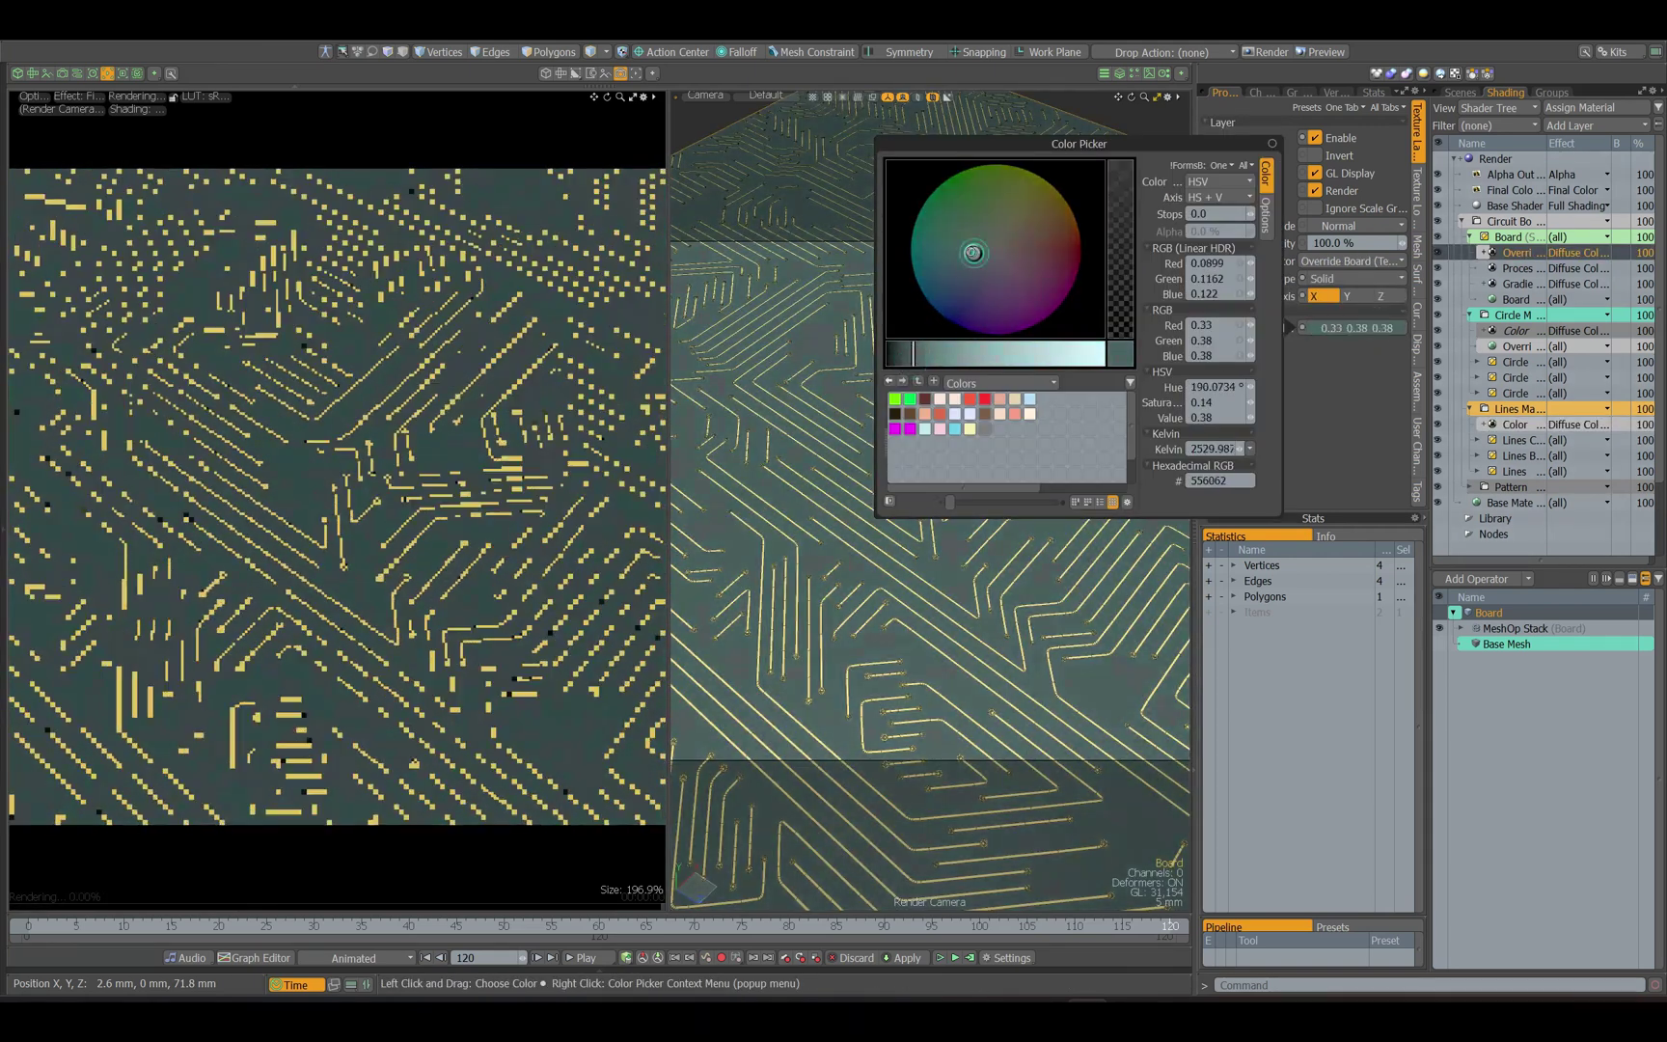